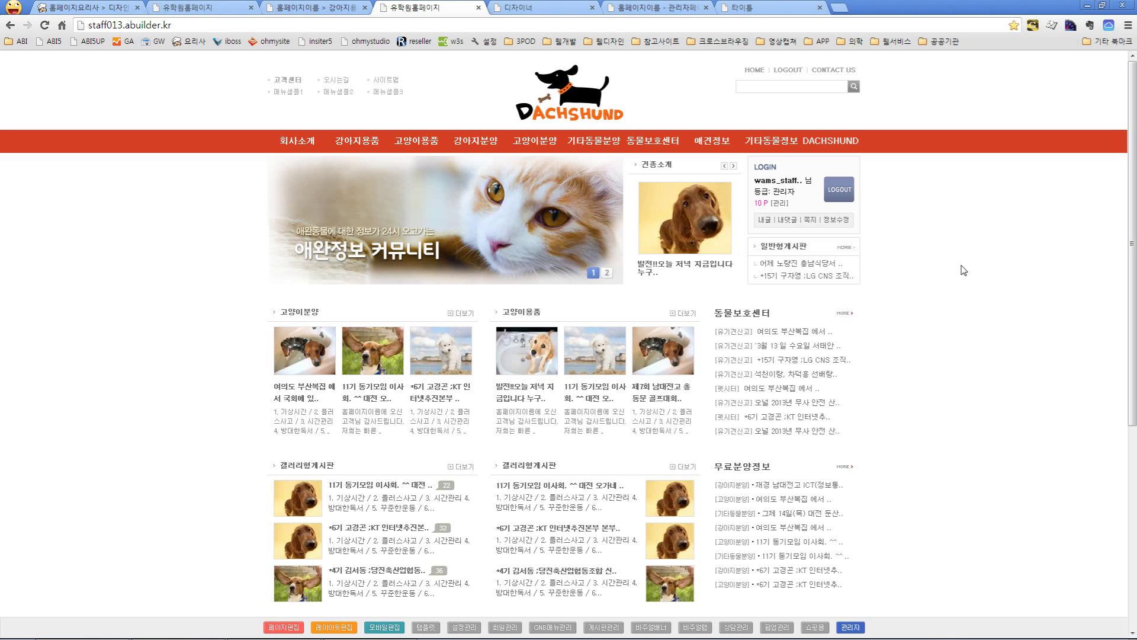
# Review the board section (게시판) of the 교육 lesson note in Evernote and return to the website in Chrome.
pyautogui.hotkey('alt', 'Tab')
pyautogui.press('Tab')
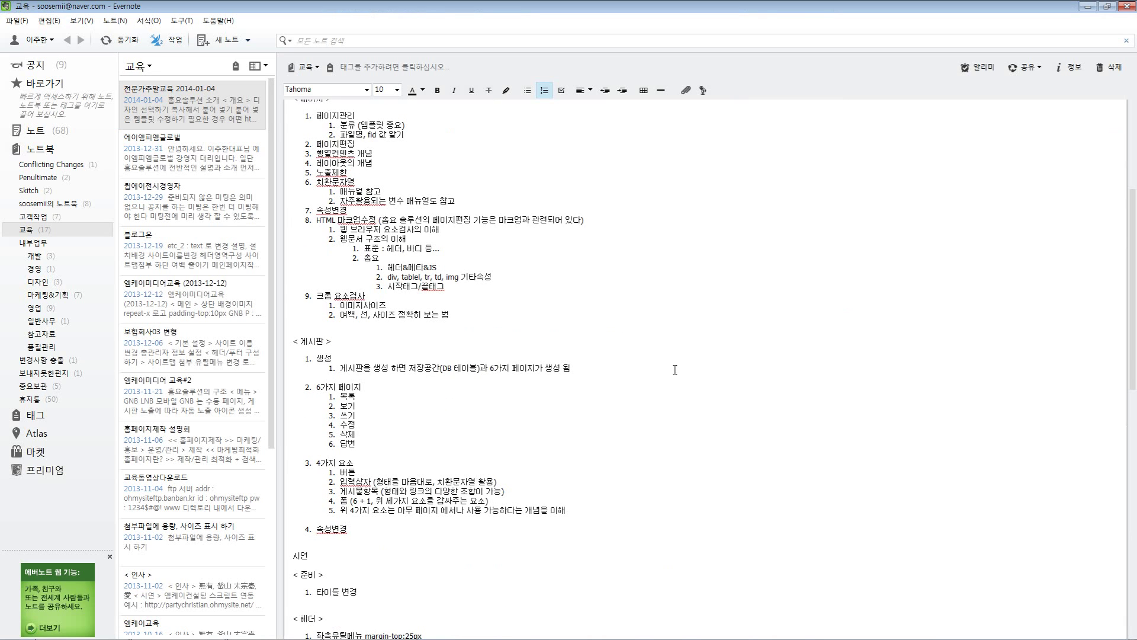
pyautogui.scroll(-4, 562, 449)
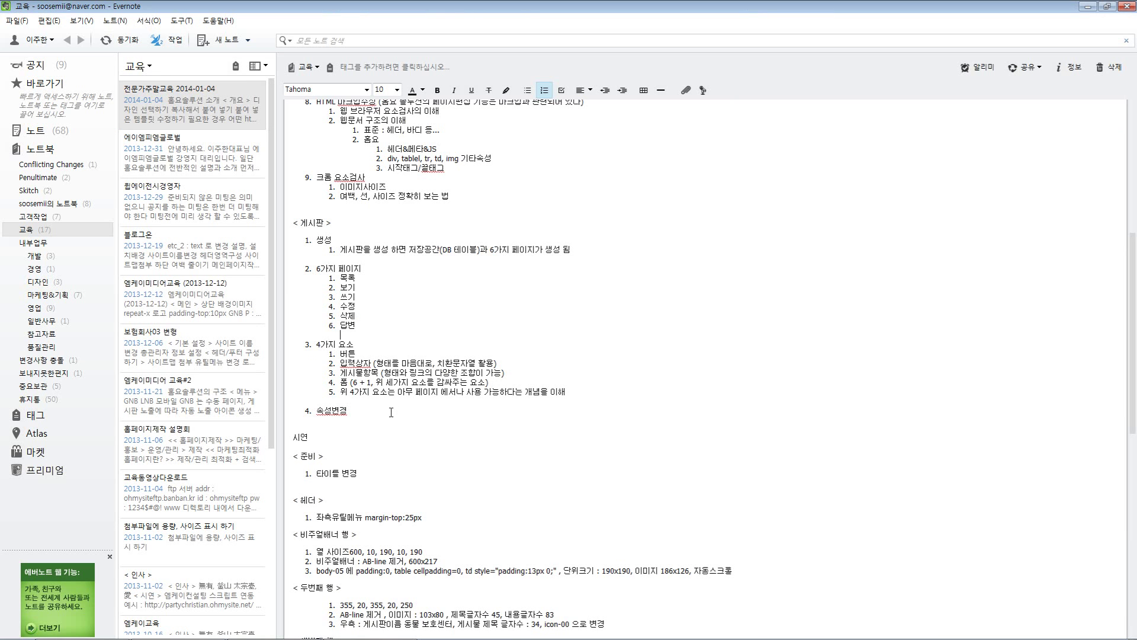
pyautogui.hotkey('alt', 'Tab')
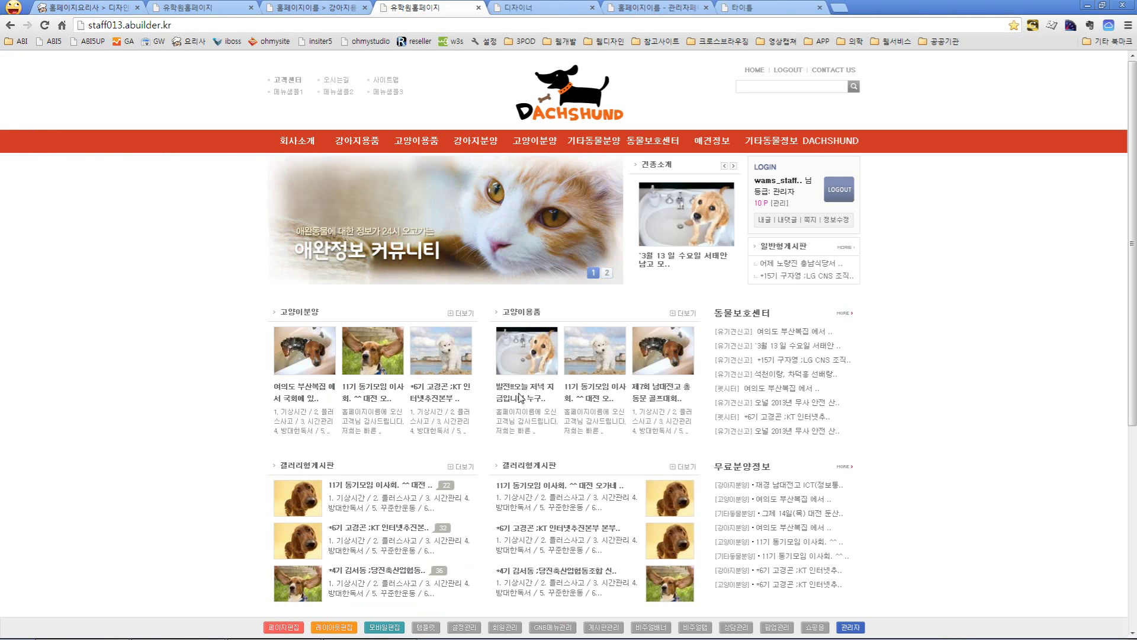
# Open a new post form on the 상담형게시판 board and examine its input fields.
pyautogui.click(736, 627)
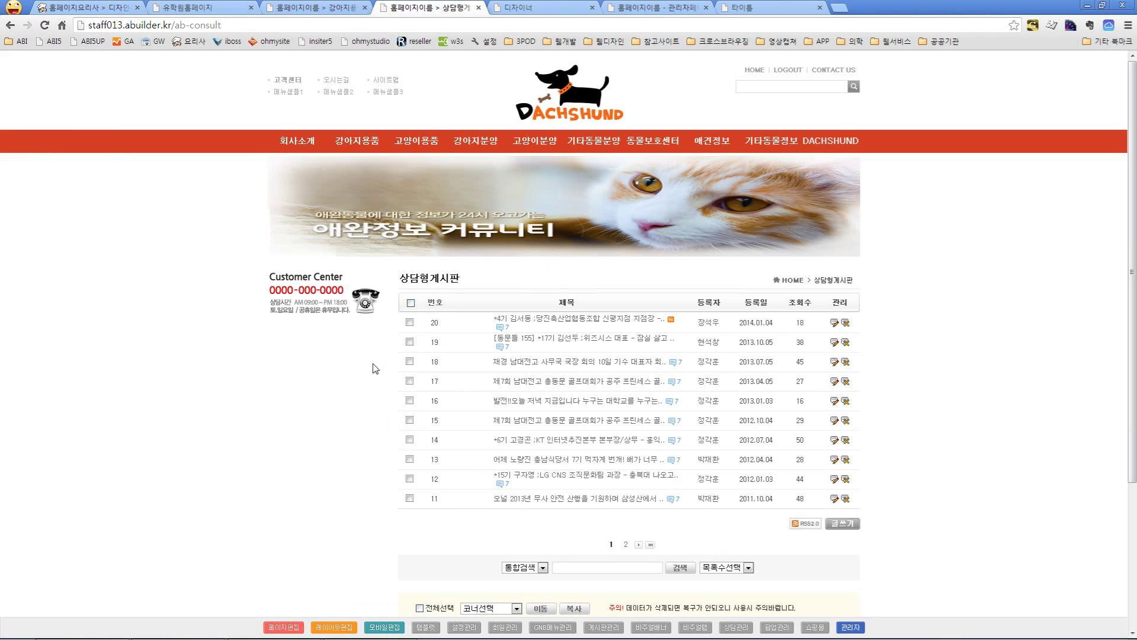
pyautogui.click(842, 524)
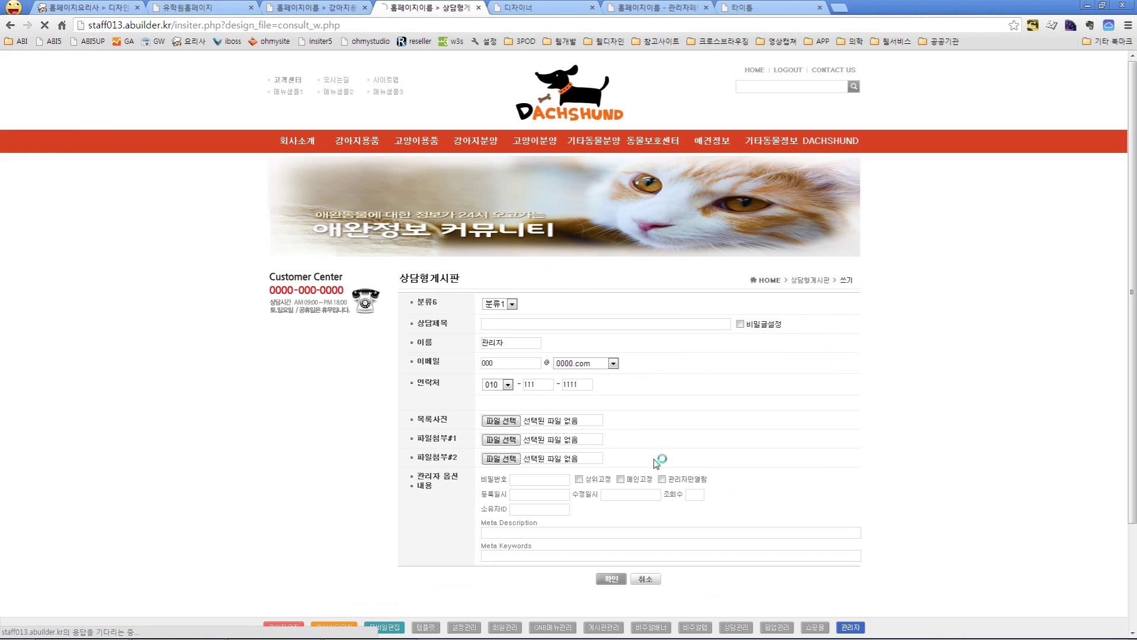
pyautogui.scroll(-1, 570, 346)
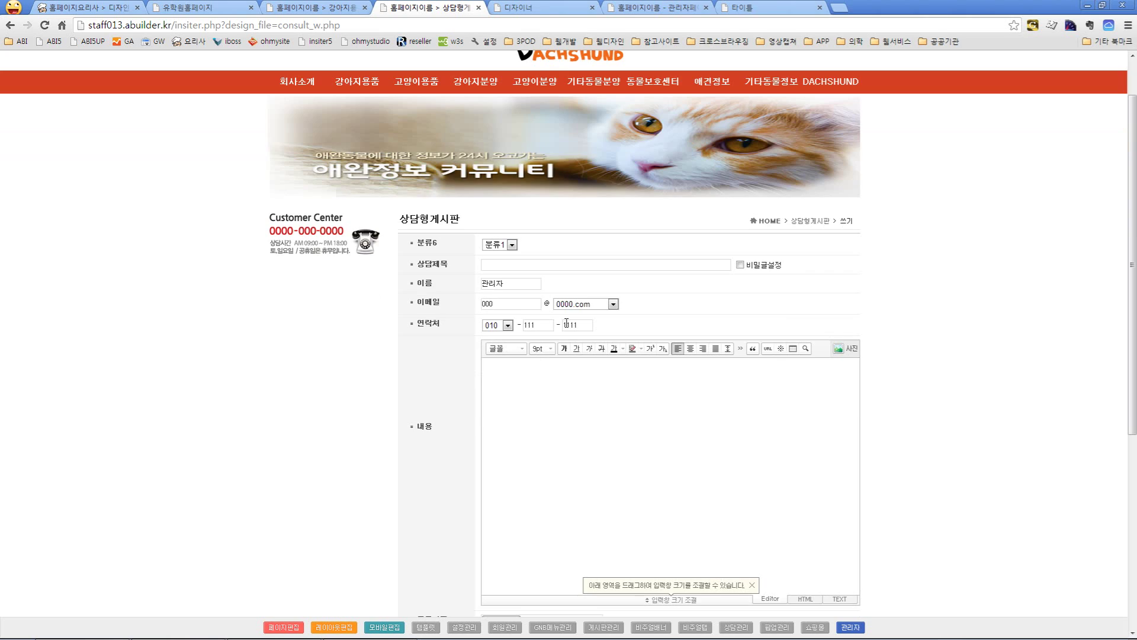
pyautogui.scroll(-1, 457, 301)
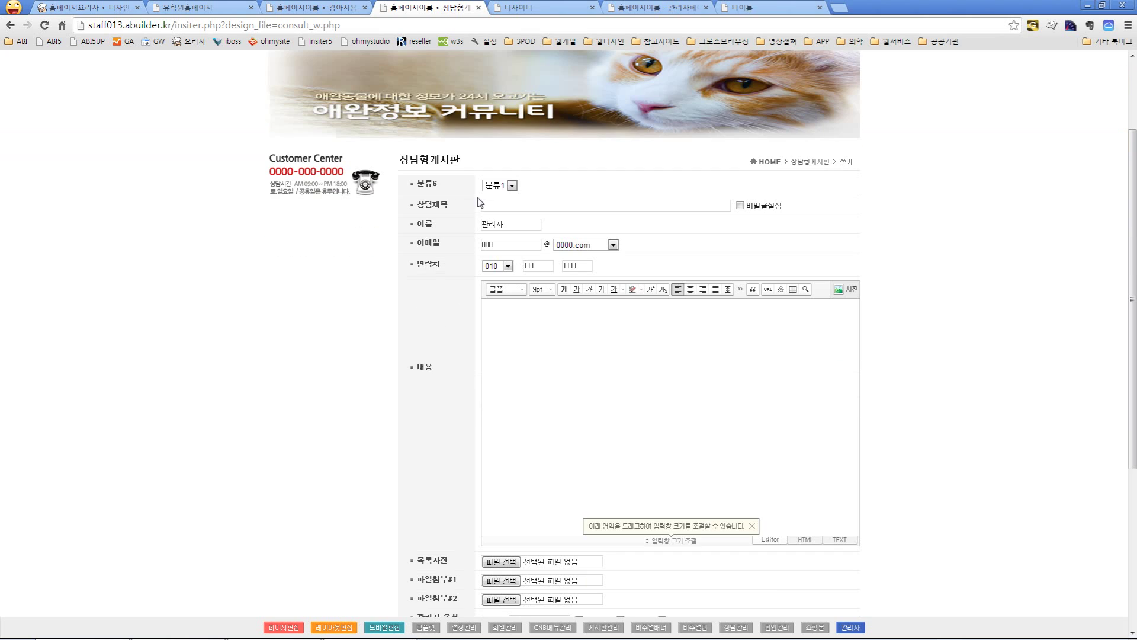
pyautogui.scroll(-1, 440, 377)
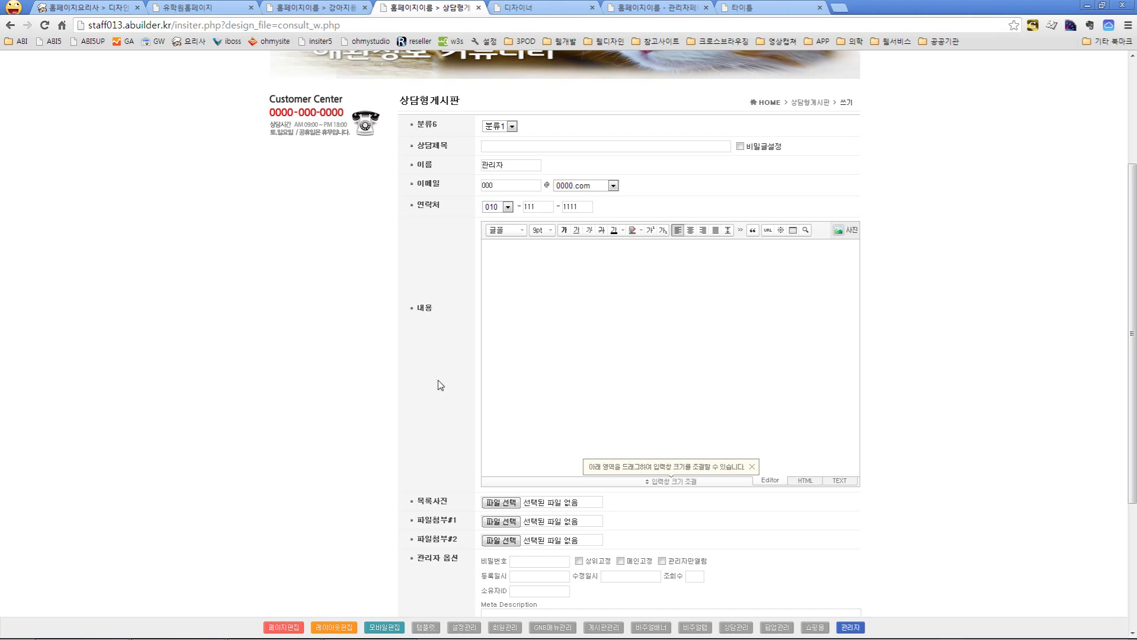
# Open the write page consult_w.php in the page designer, view its imported form file consult_wf.php, and return to consult_w.php.
pyautogui.click(293, 626)
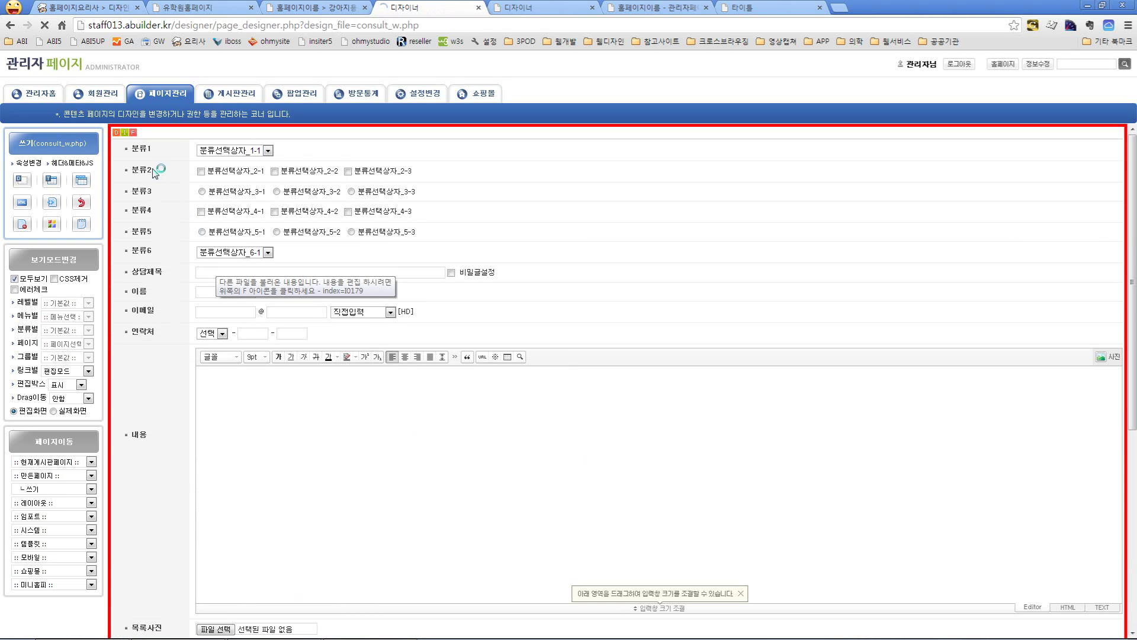
pyautogui.click(134, 133)
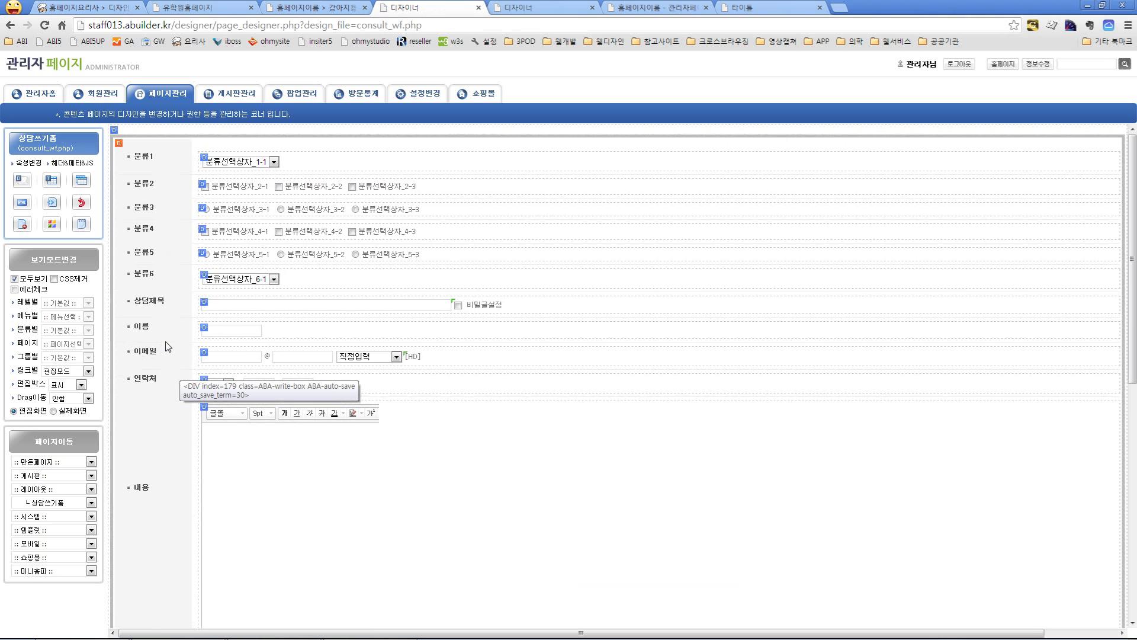
pyautogui.hotkey('alt', 'Left')
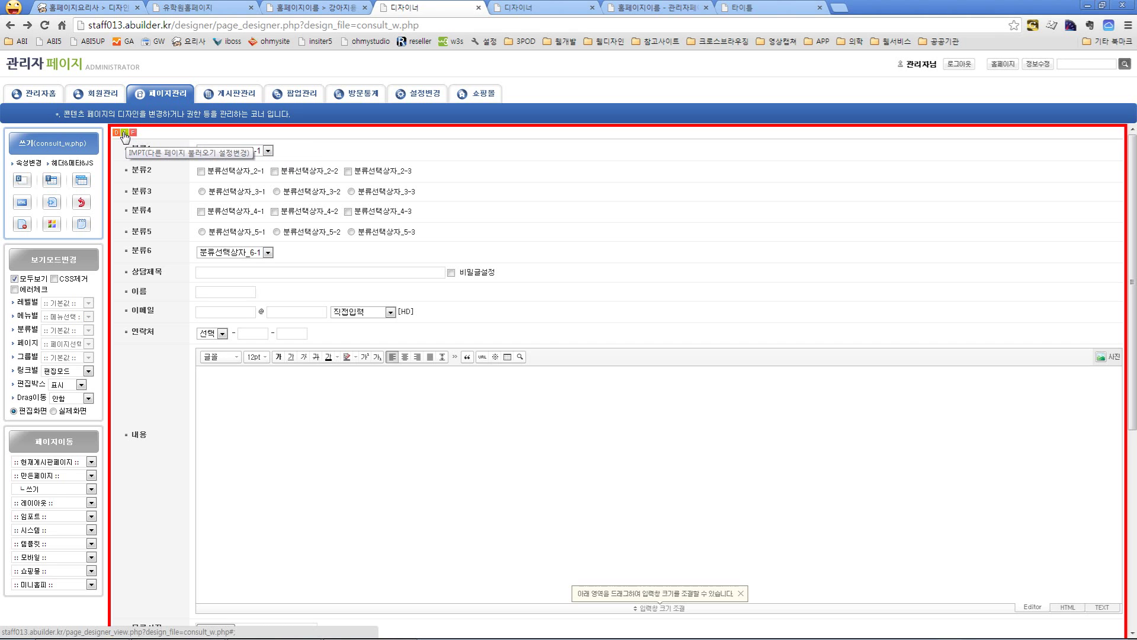
# Try to release the 상담쓰기폼 import on consult_w.php with the 임포트해제 option, and undo that release.
pyautogui.click(124, 133)
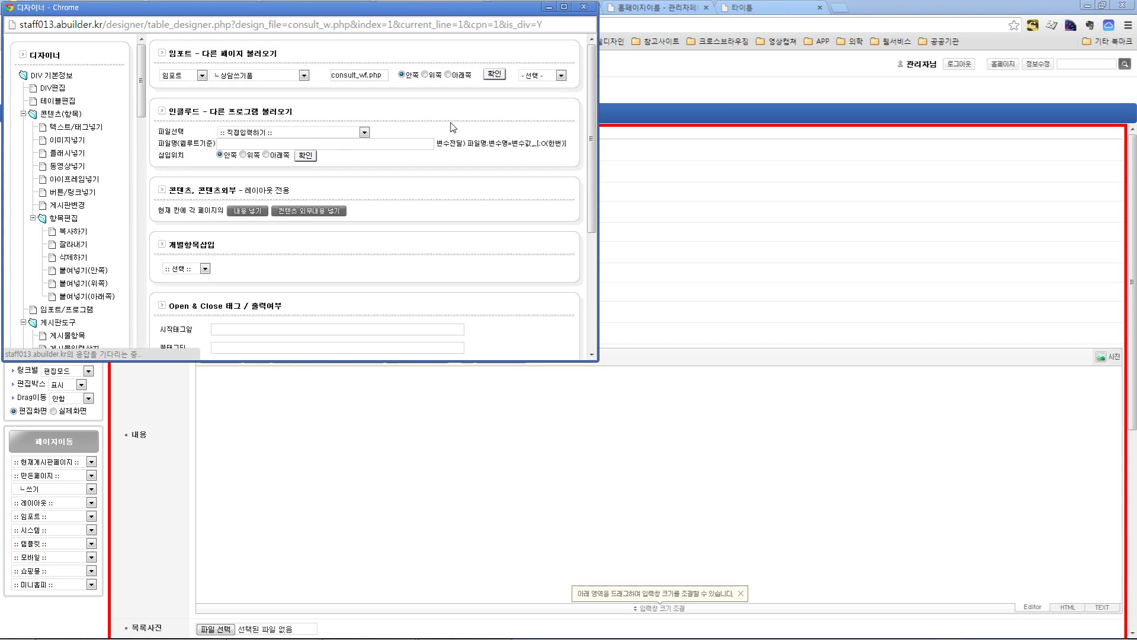
pyautogui.click(543, 76)
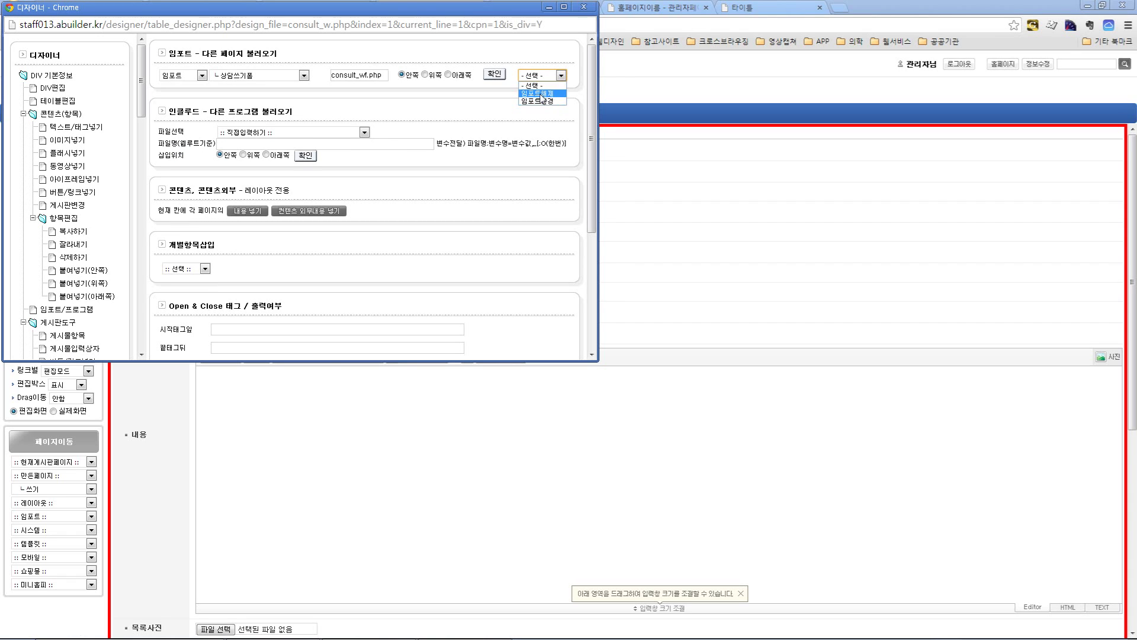
pyautogui.click(545, 93)
pyautogui.scroll(-3, 541, 97)
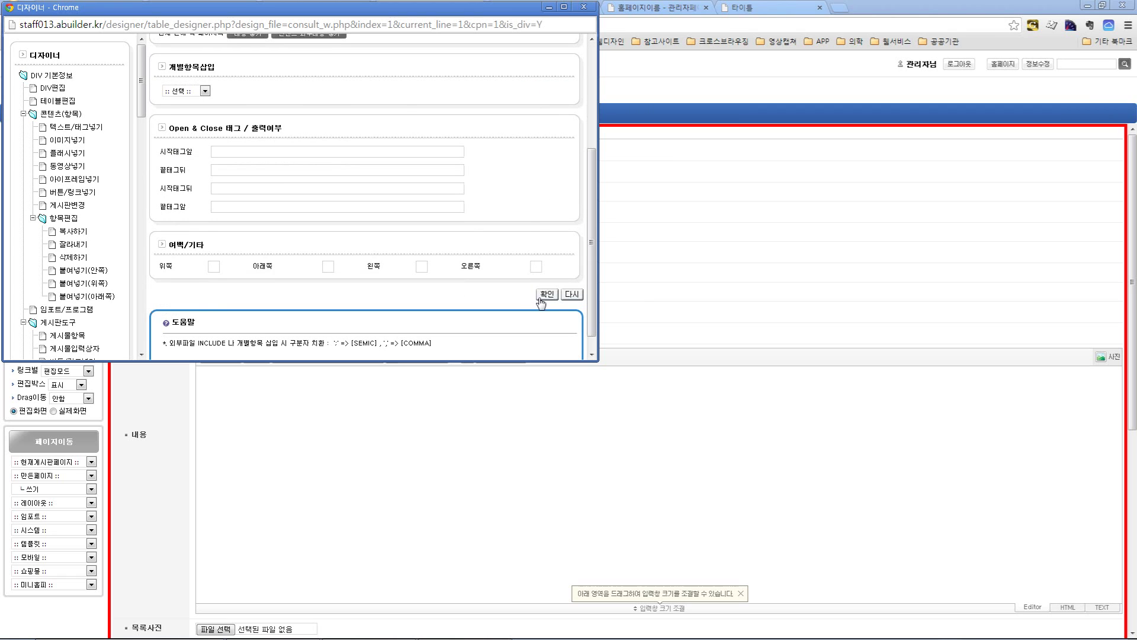
pyautogui.click(545, 295)
pyautogui.click(377, 98)
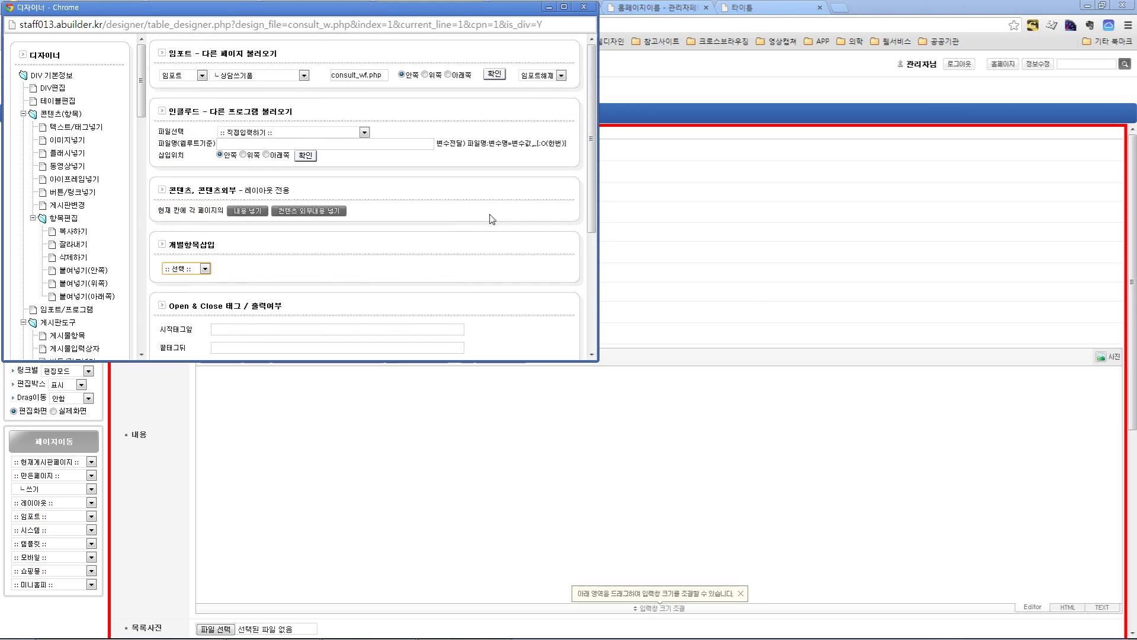
pyautogui.click(495, 75)
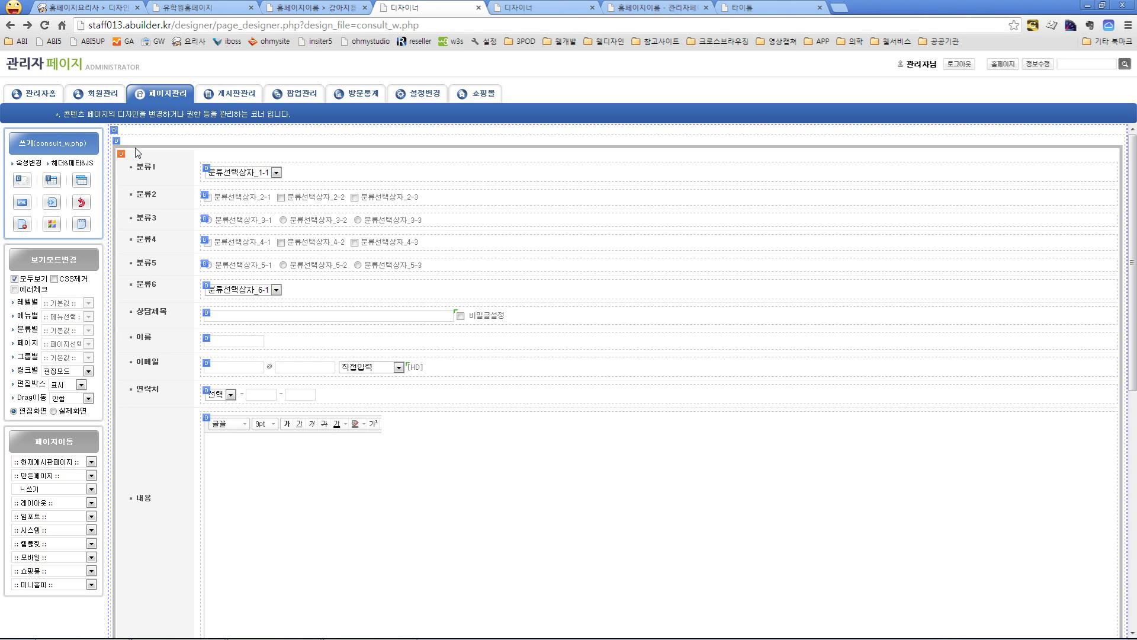
pyautogui.click(86, 200)
pyautogui.click(590, 115)
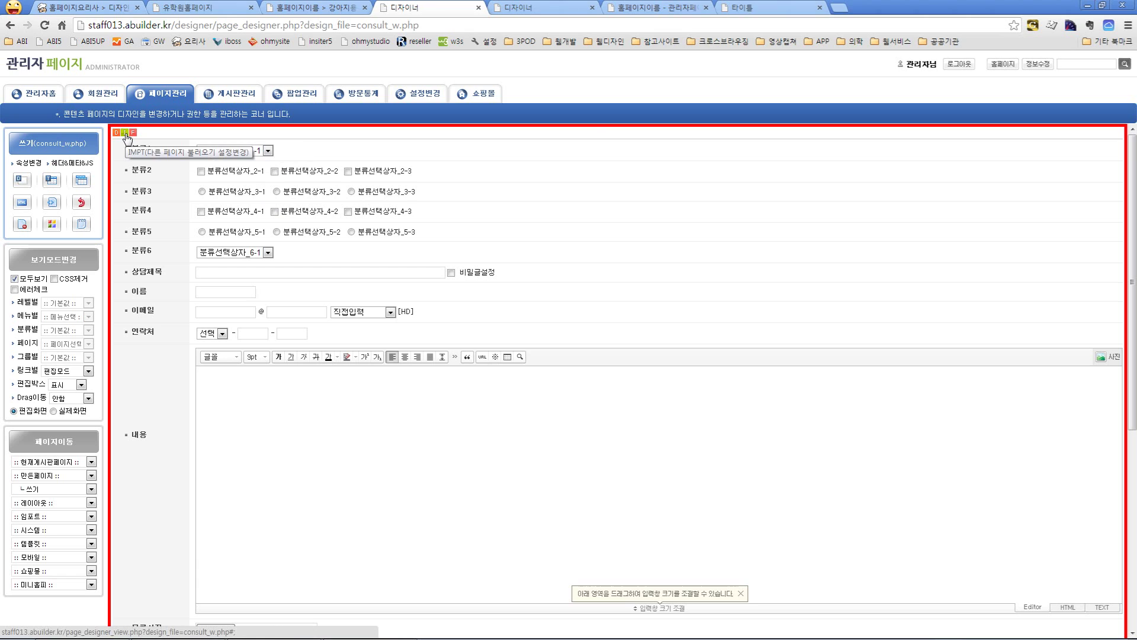
# Apply the 임포트변경 option to the 상담쓰기폼 import on consult_w.php and open the separated form page for editing.
pyautogui.click(125, 134)
pyautogui.click(551, 75)
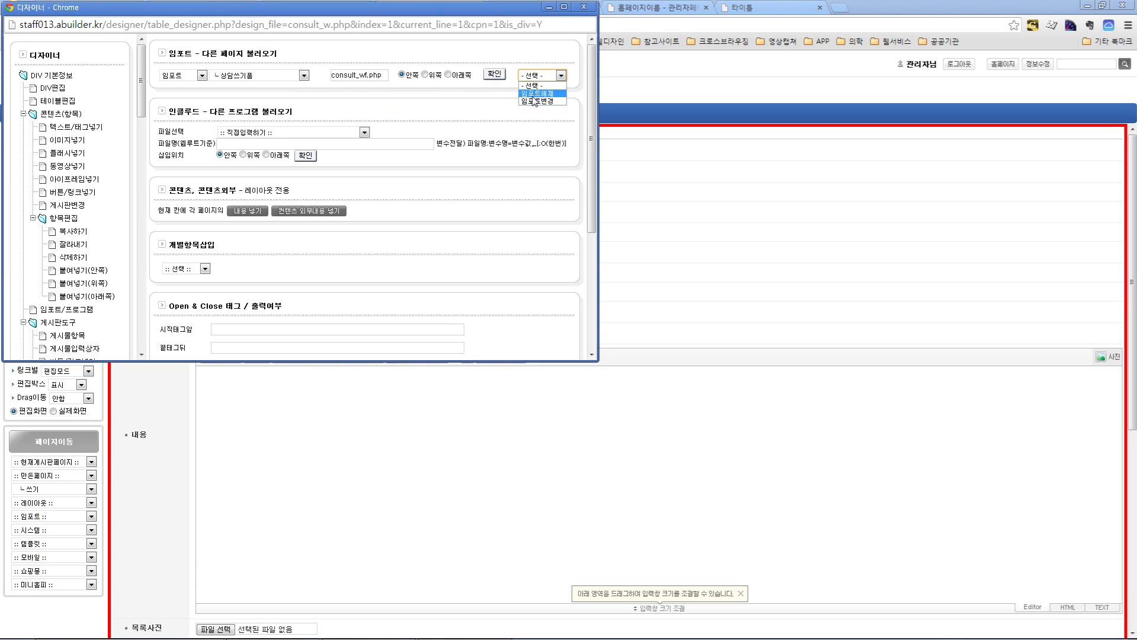
pyautogui.click(534, 101)
pyautogui.click(495, 74)
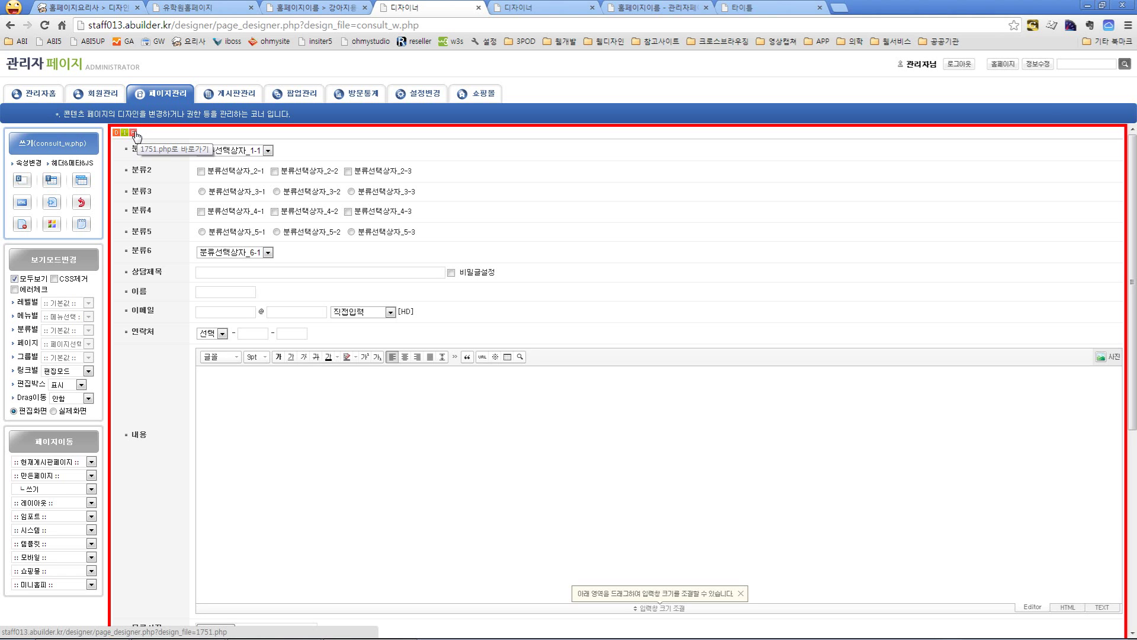
pyautogui.click(134, 133)
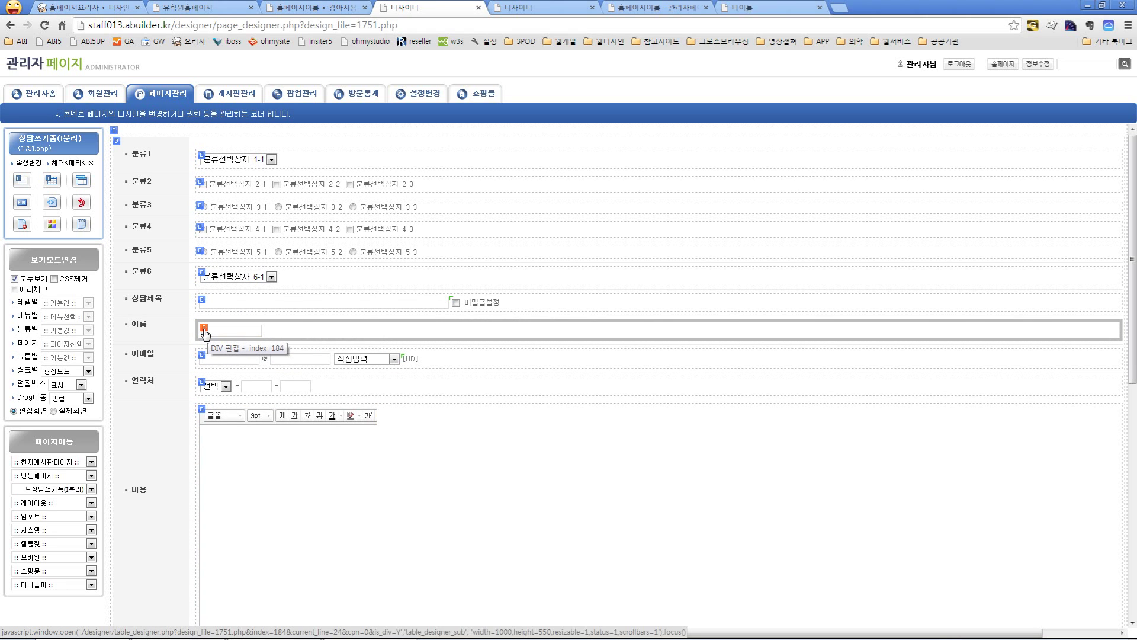
# Copy the DIV of the 이름 row in the separated form to the clipboard.
pyautogui.click(204, 329)
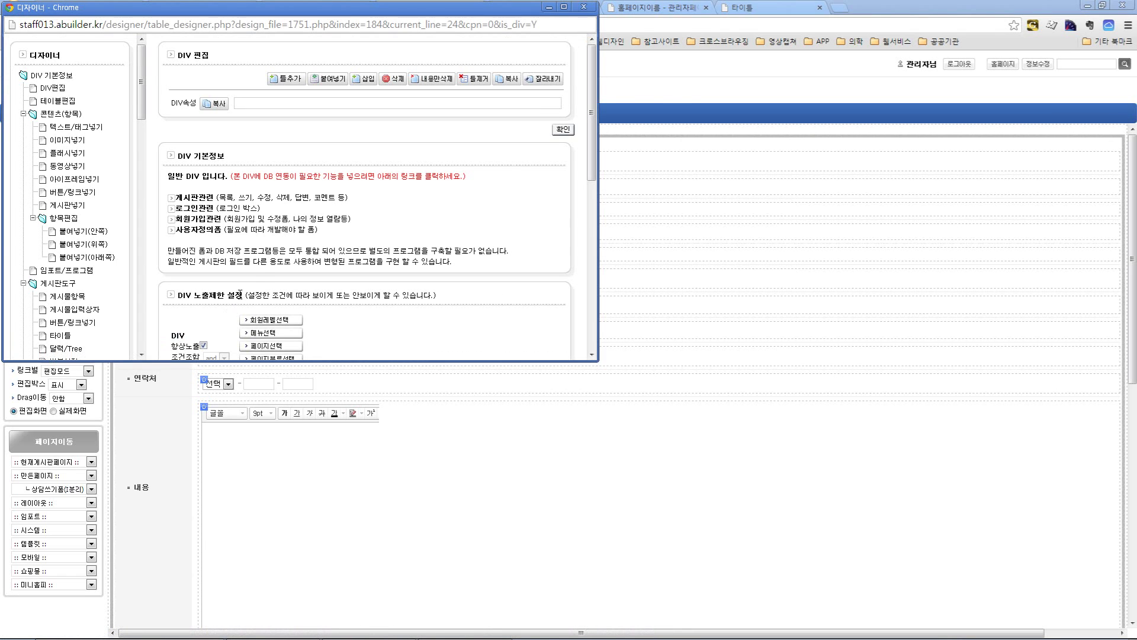
pyautogui.hotkey('ctrl', 'w')
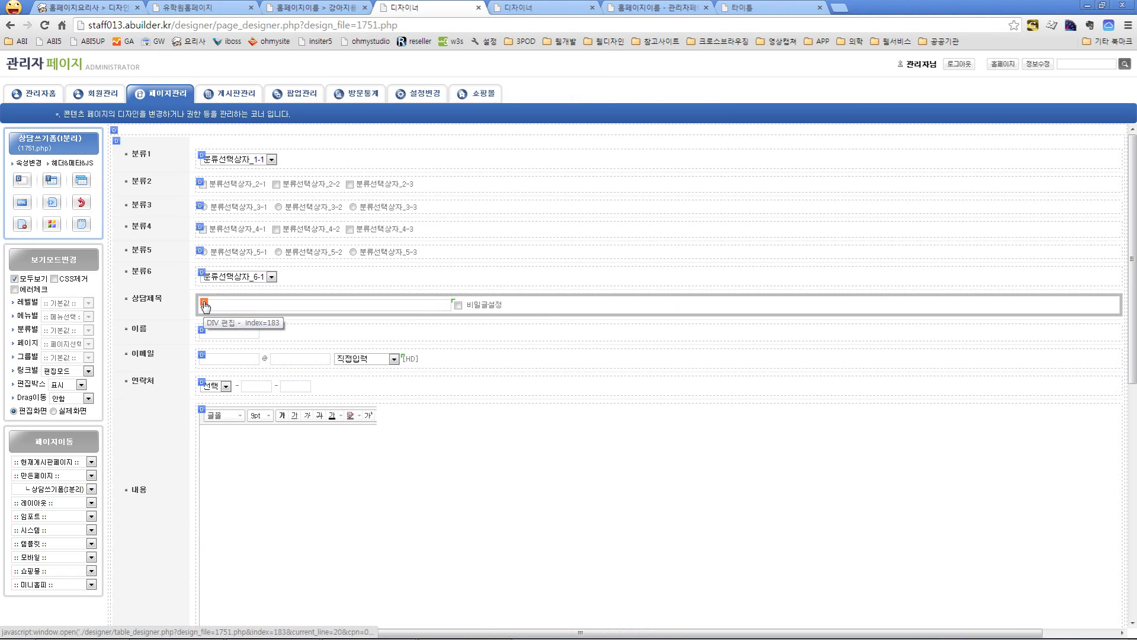
pyautogui.click(204, 329)
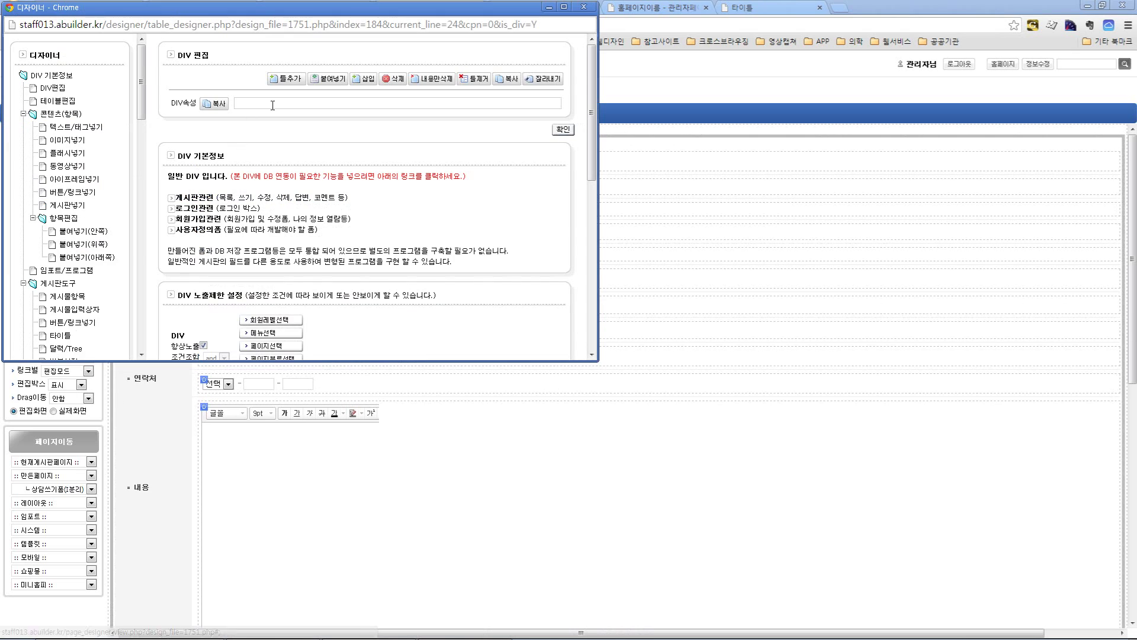
pyautogui.click(506, 78)
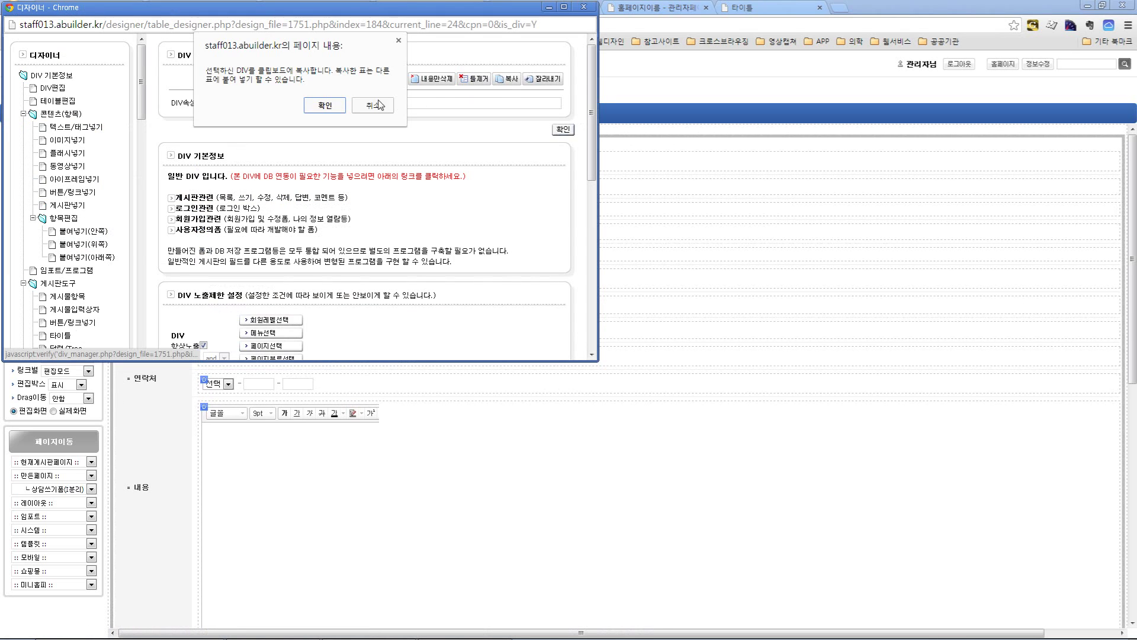
pyautogui.click(344, 105)
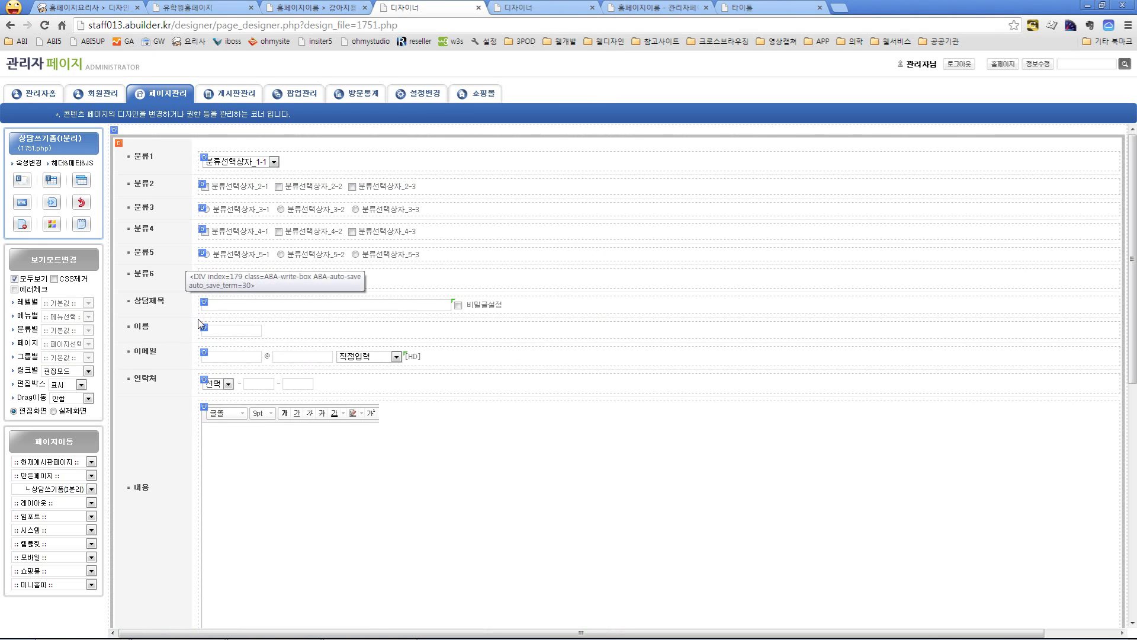
# Paste the copied DIV above (위쪽) the existing 이름 row.
pyautogui.click(205, 331)
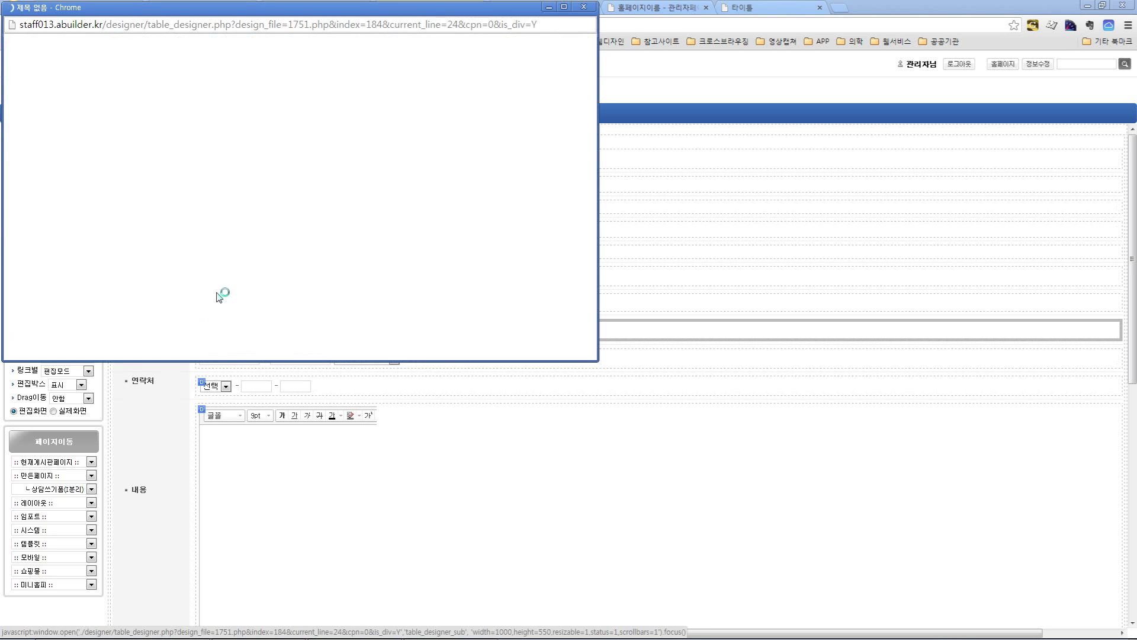
pyautogui.click(325, 79)
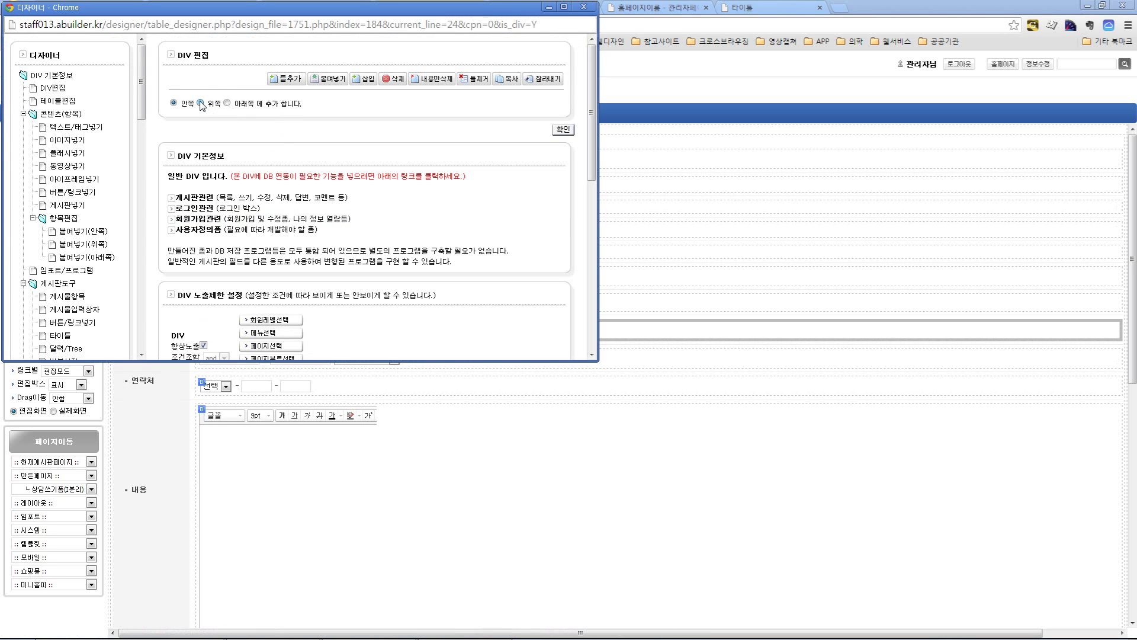
pyautogui.click(563, 130)
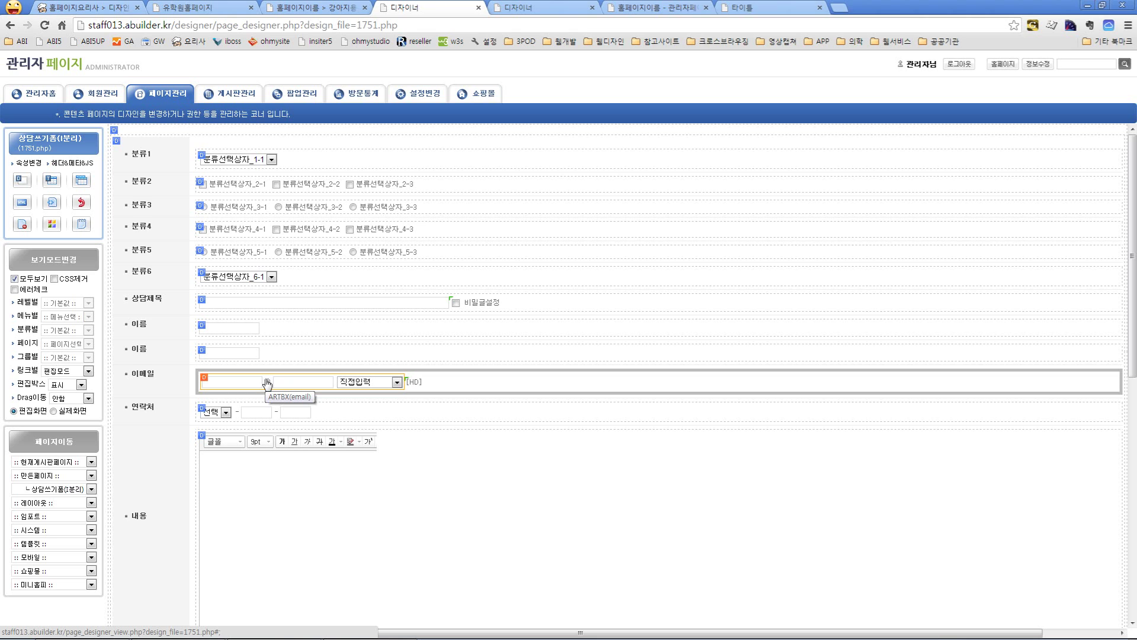
# Examine the input box settings of the duplicated upper 이름 row, including its registrant field writer_name, and close them without changes.
pyautogui.doubleClick(142, 330)
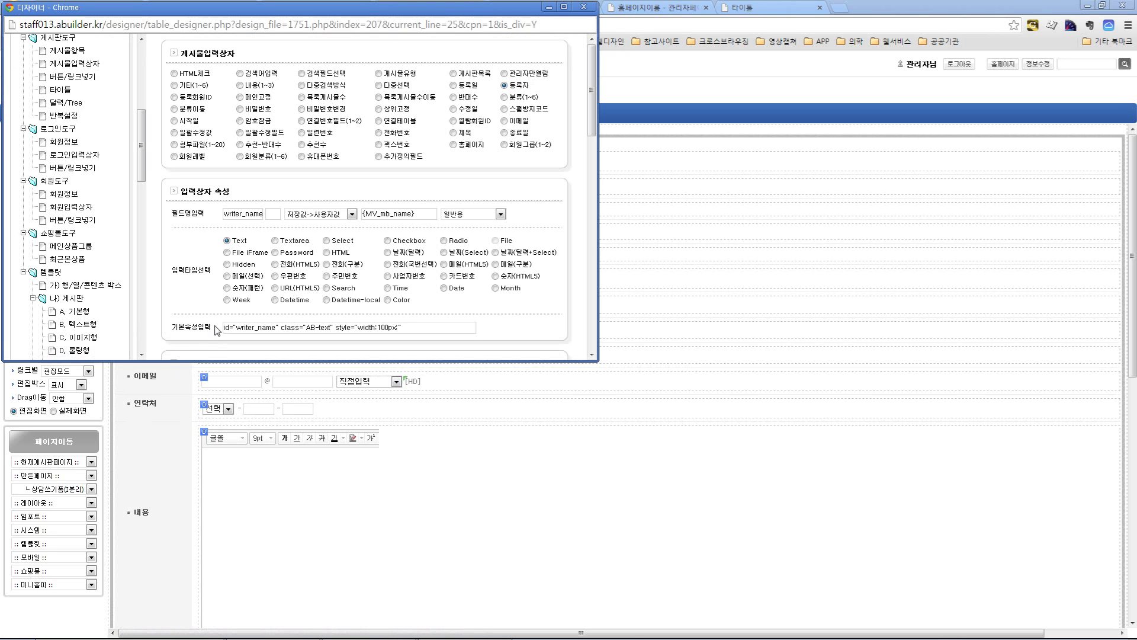
pyautogui.click(583, 8)
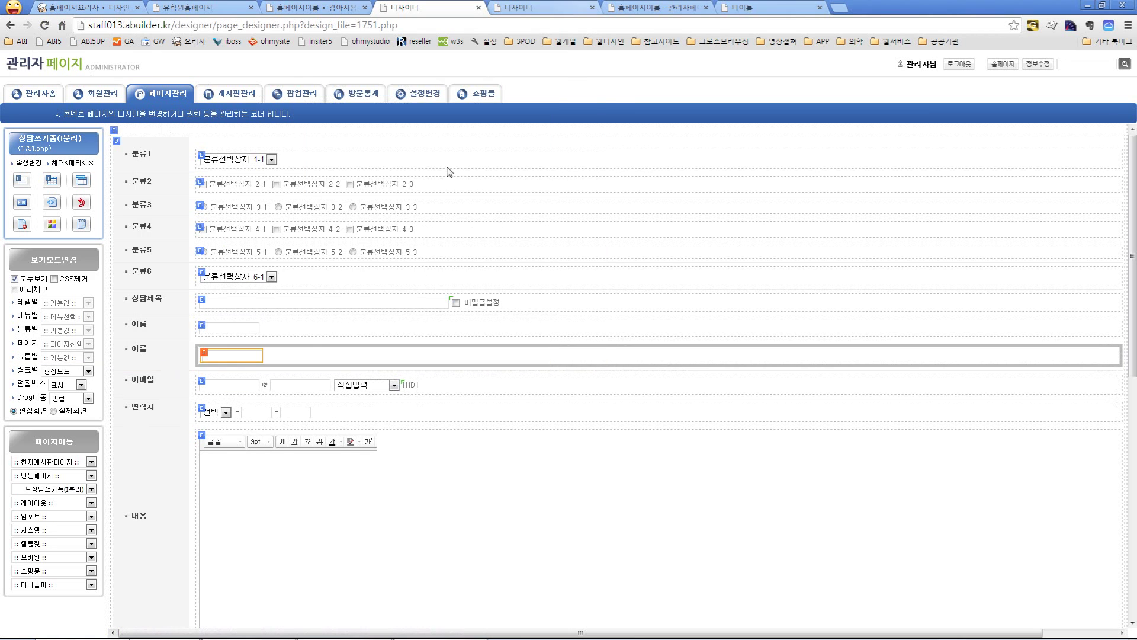
pyautogui.doubleClick(145, 330)
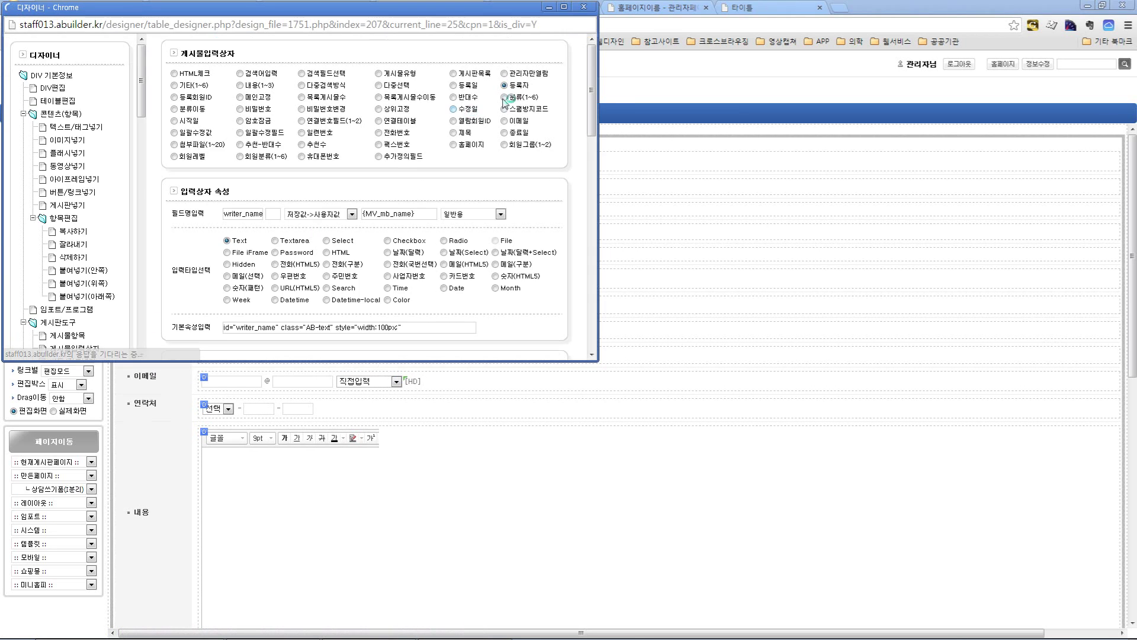
pyautogui.click(584, 9)
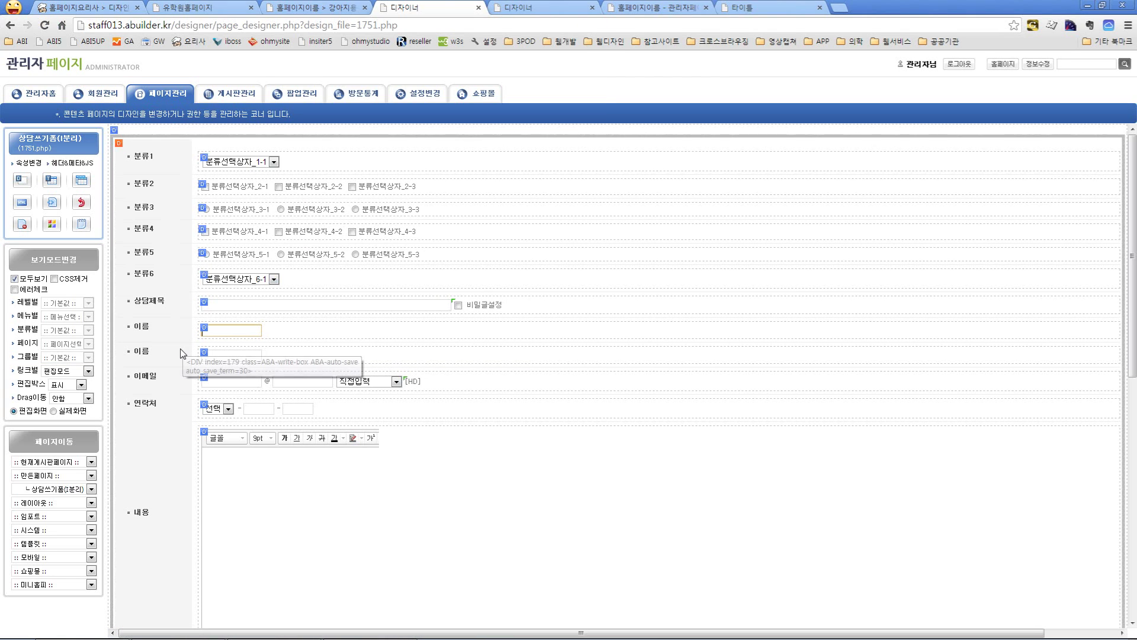
pyautogui.click(204, 328)
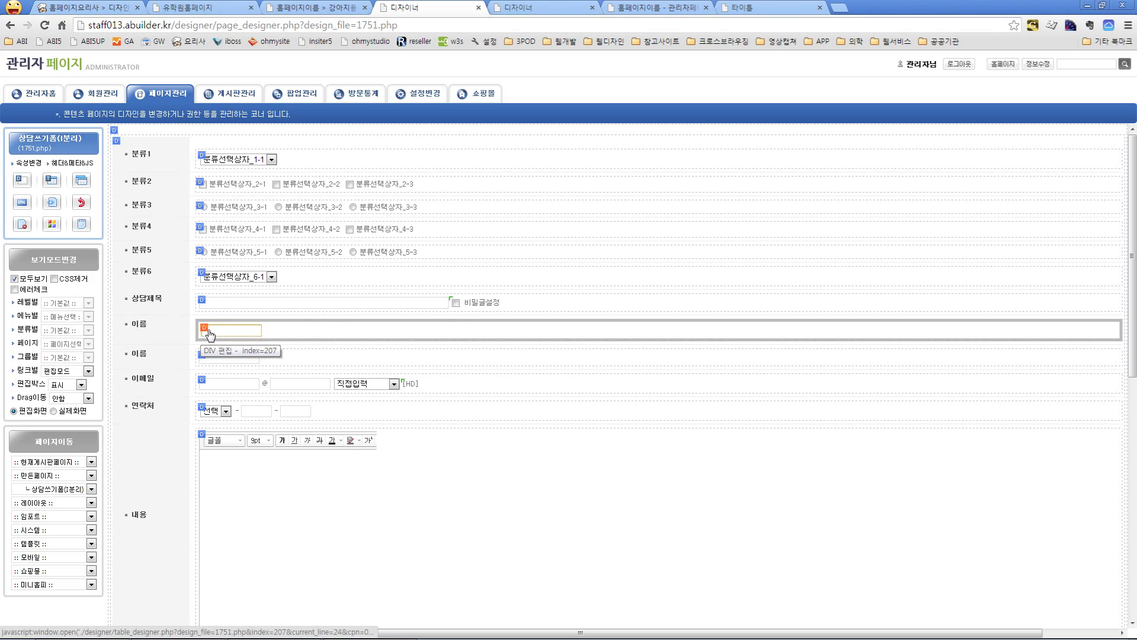
pyautogui.click(173, 339)
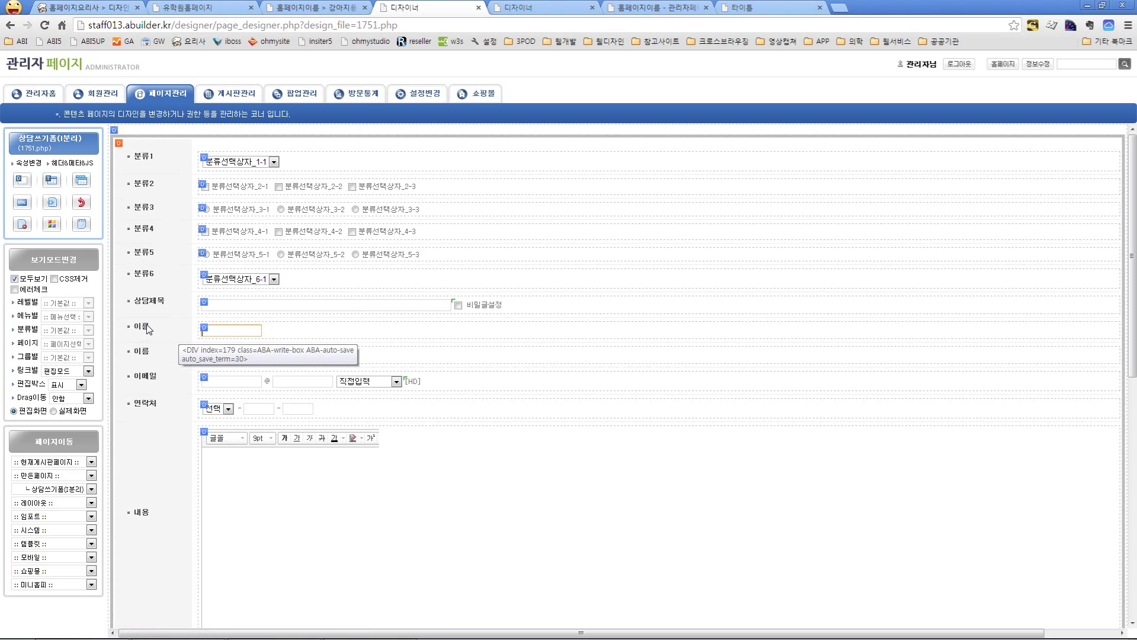
pyautogui.click(204, 330)
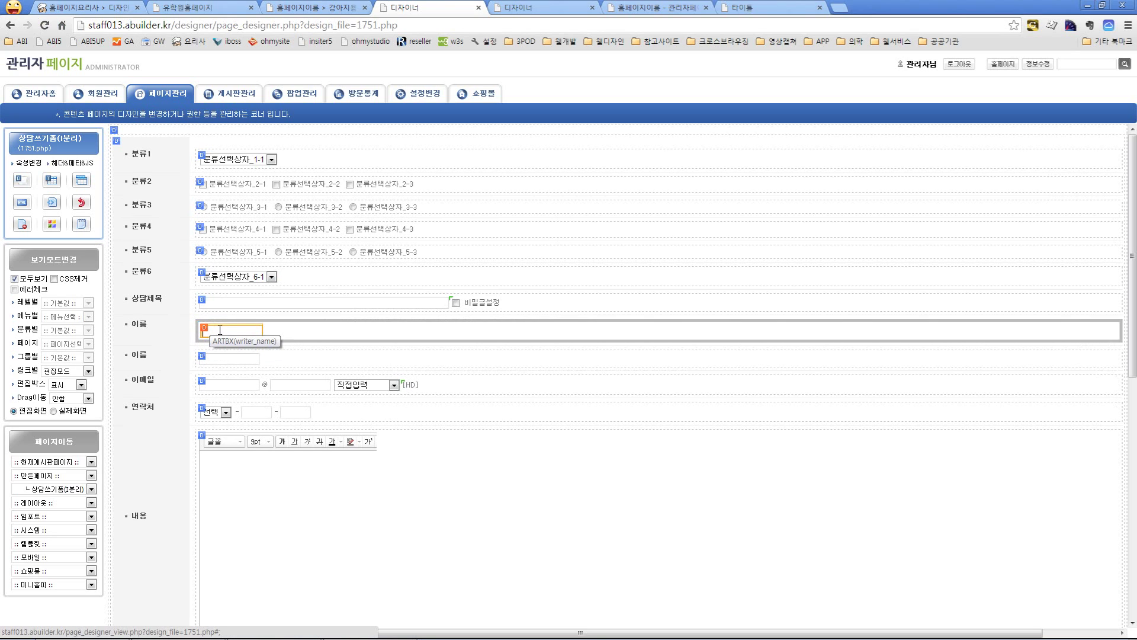
# Open the DIV settings of the duplicated upper 이름 row and change the label text in its opening tag to 회사명.
pyautogui.click(146, 334)
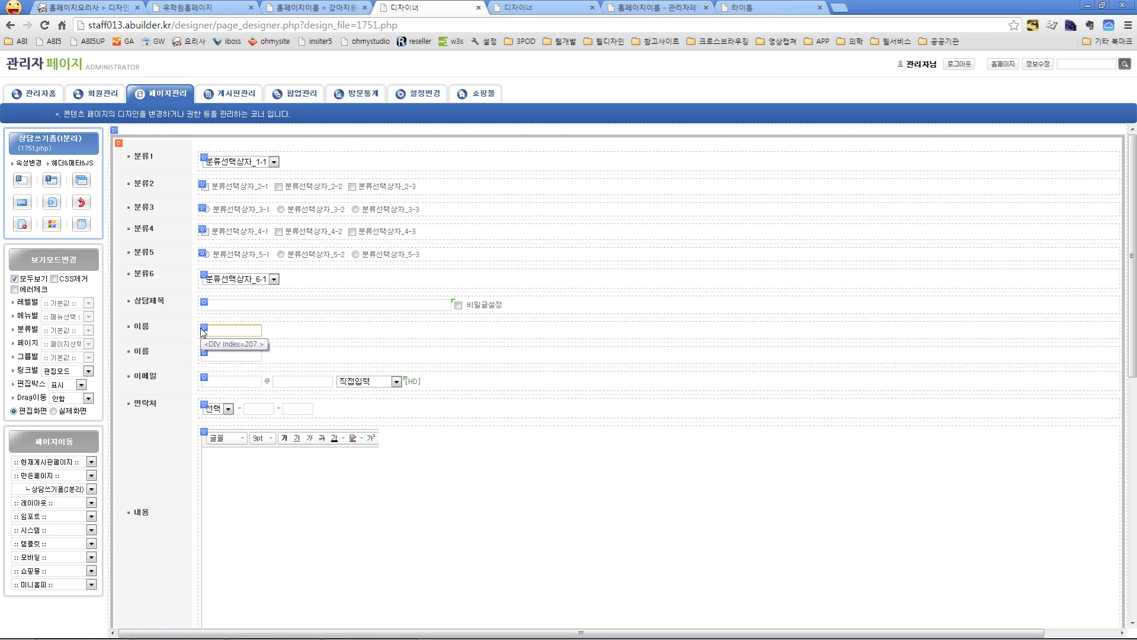
pyautogui.doubleClick(204, 330)
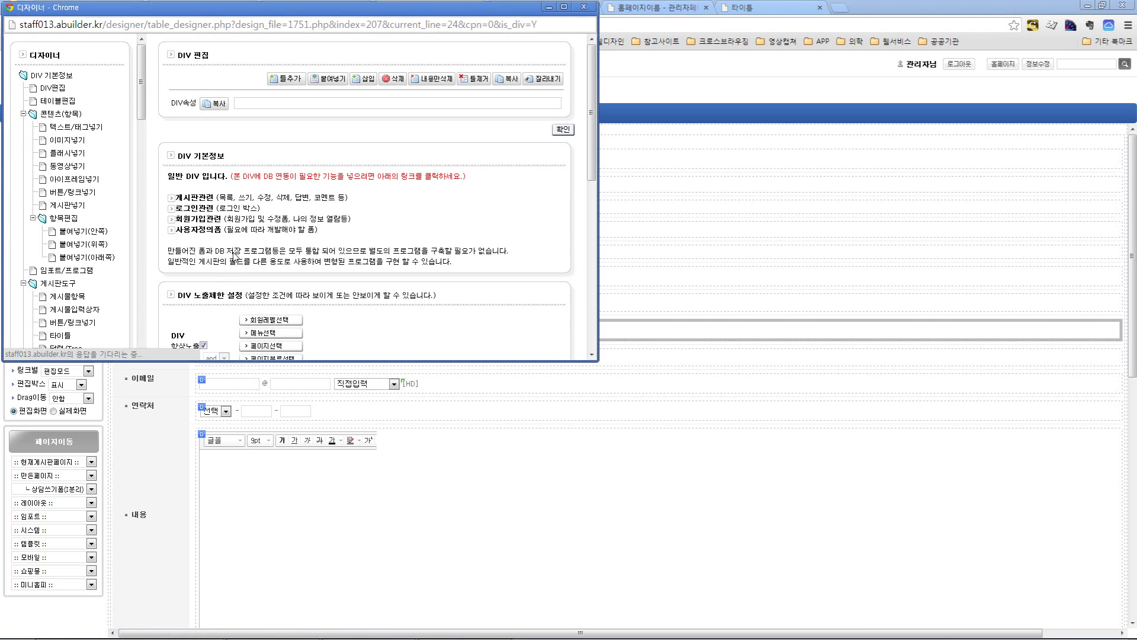
pyautogui.click(54, 89)
pyautogui.scroll(-1, 329, 176)
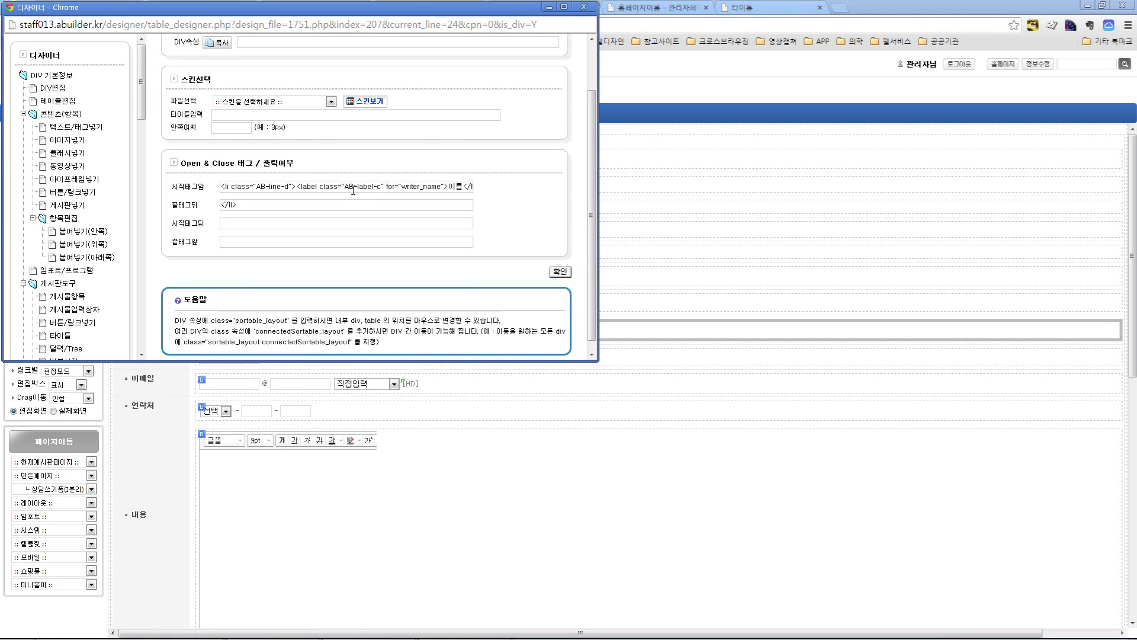
pyautogui.doubleClick(460, 186)
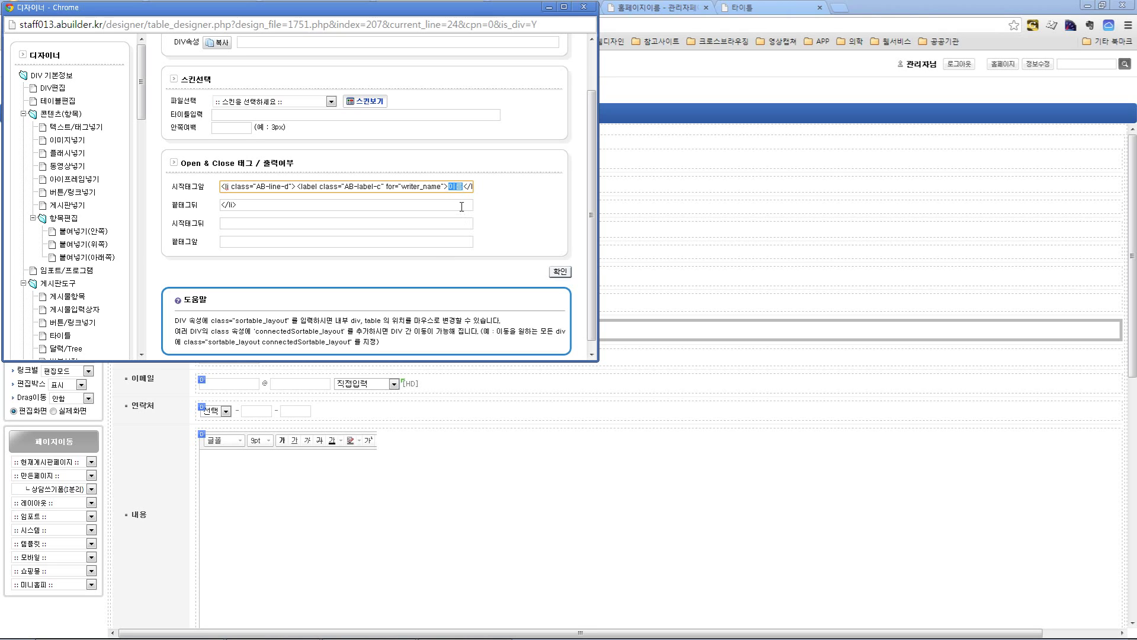
pyautogui.write('ㅎ')
pyautogui.write('회사명')
# Set the 회사명 label's for attribute to etc_1 and apply the DIV settings.
pyautogui.doubleClick(421, 187)
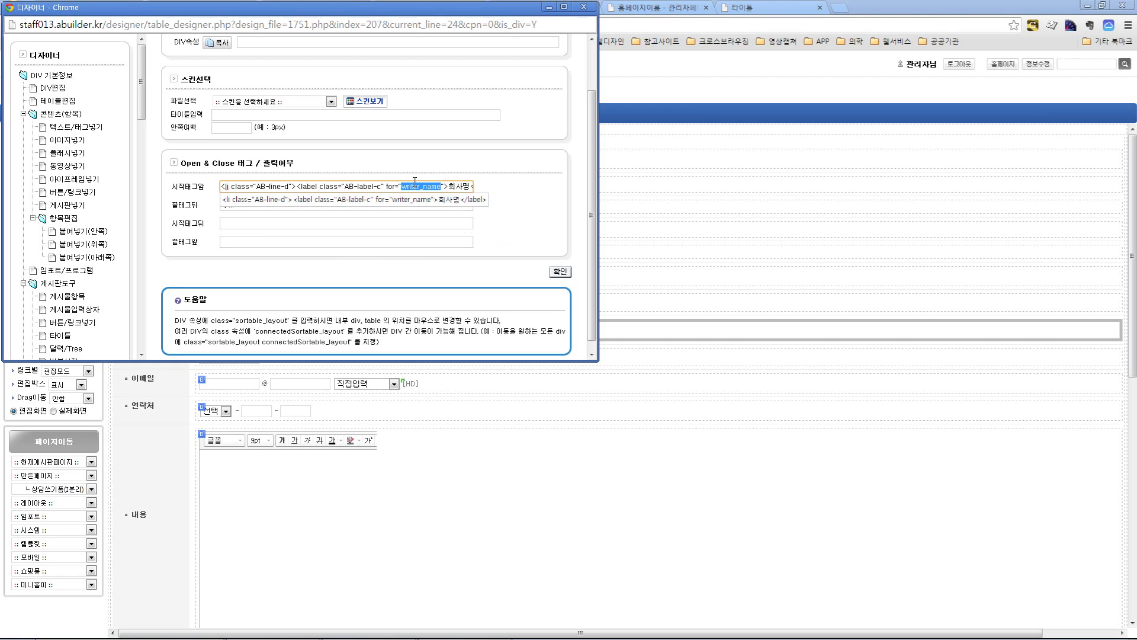
pyautogui.hotkey('alt', 'Tab')
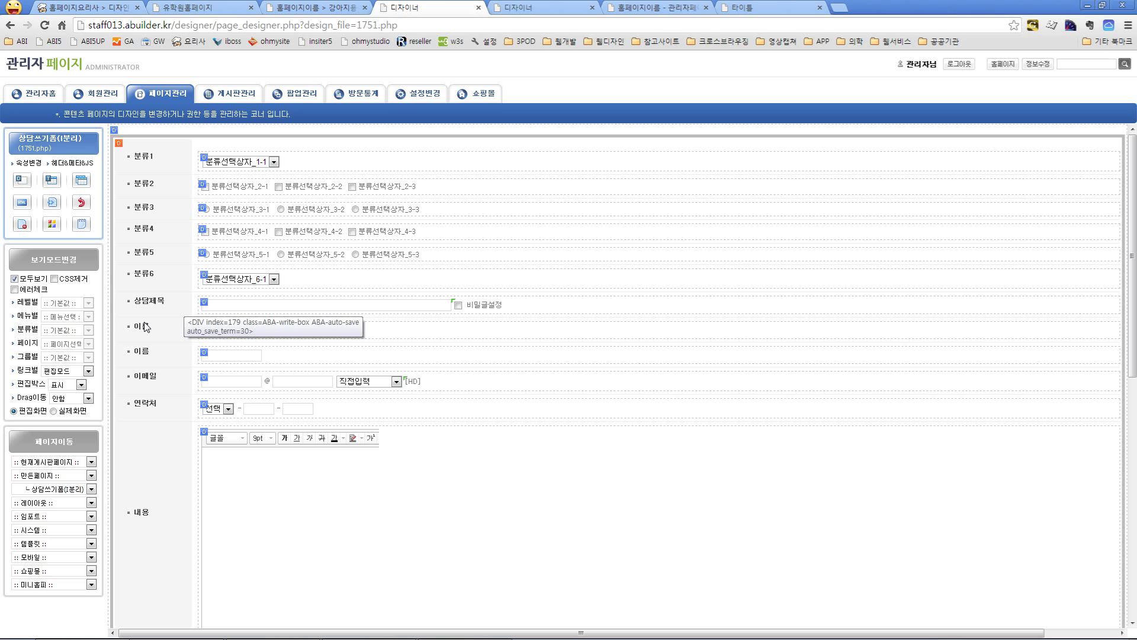
pyautogui.hotkey('alt', 'Tab')
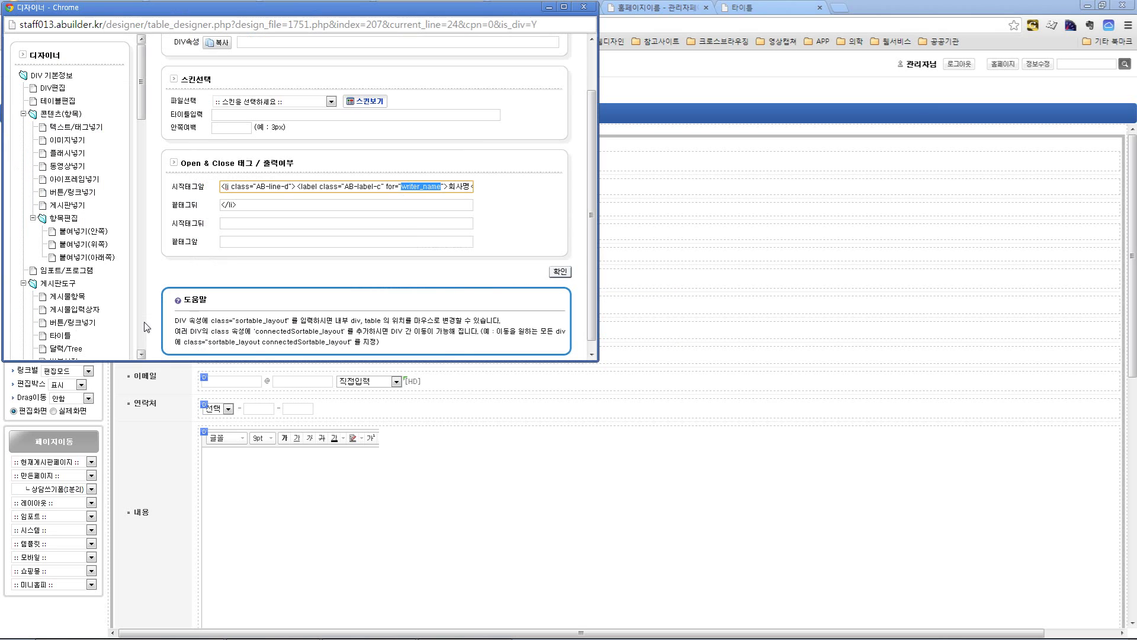
pyautogui.doubleClick(417, 187)
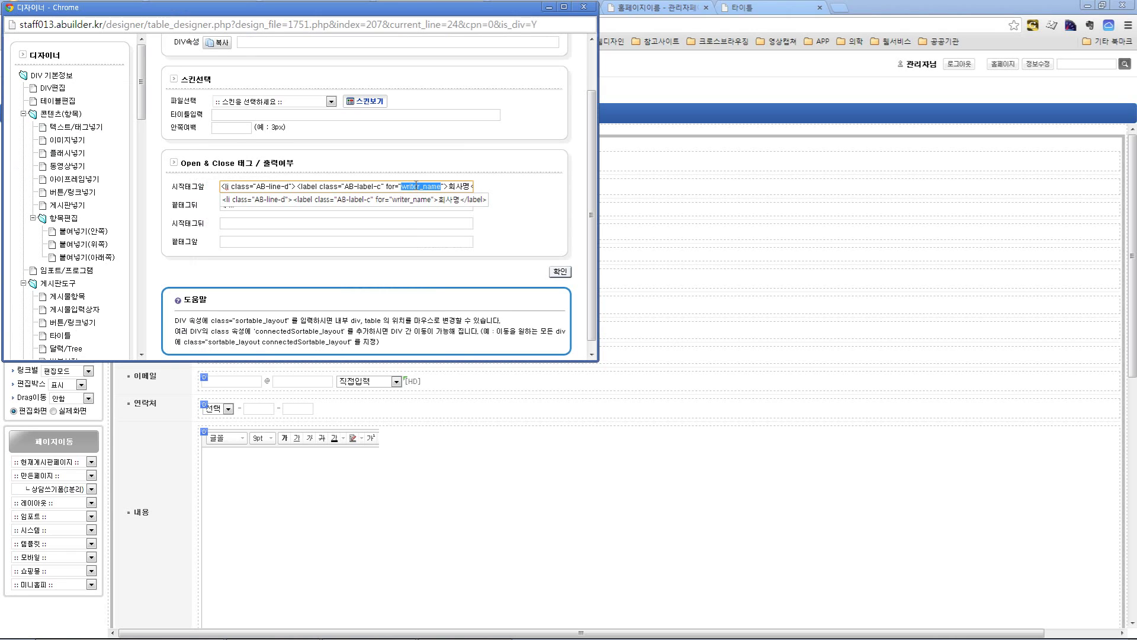
pyautogui.click(455, 199)
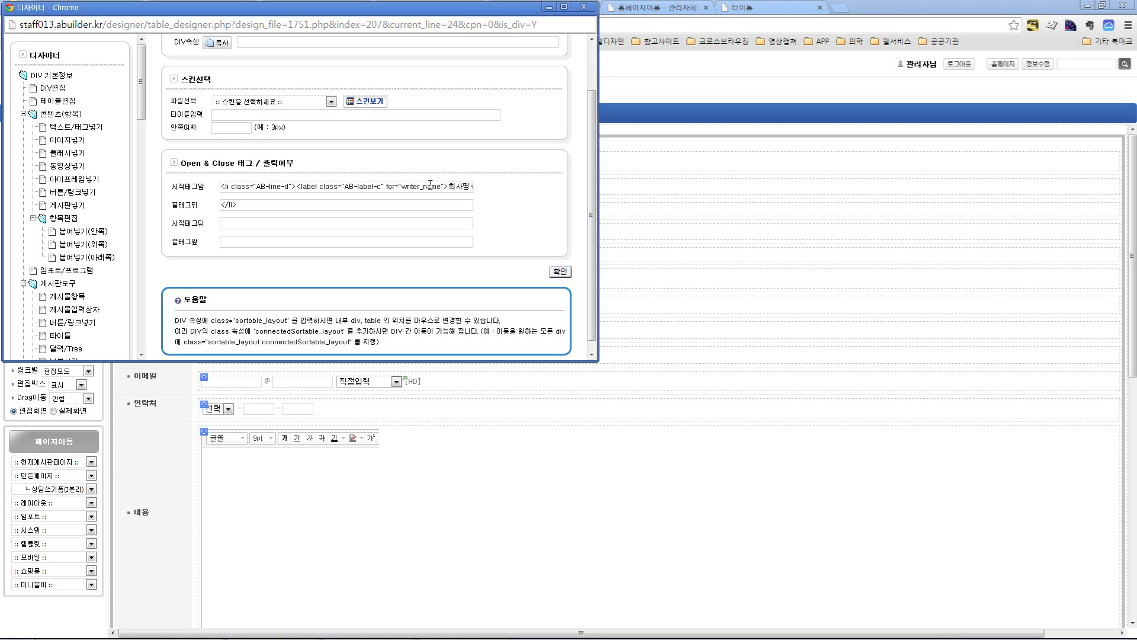
pyautogui.doubleClick(431, 185)
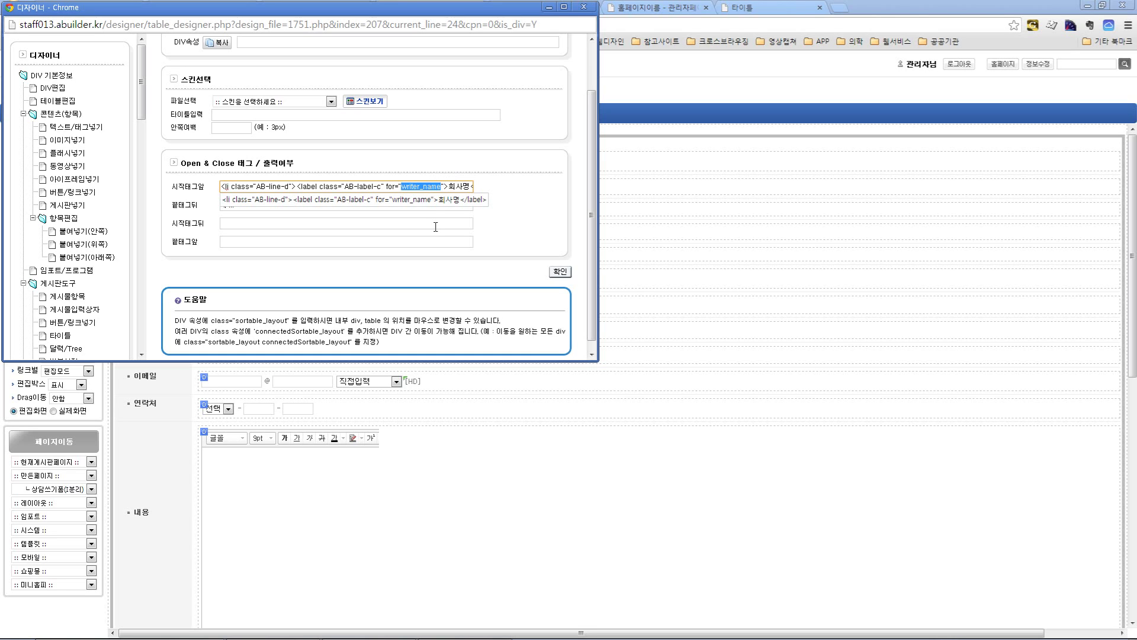
pyautogui.write('etc_')
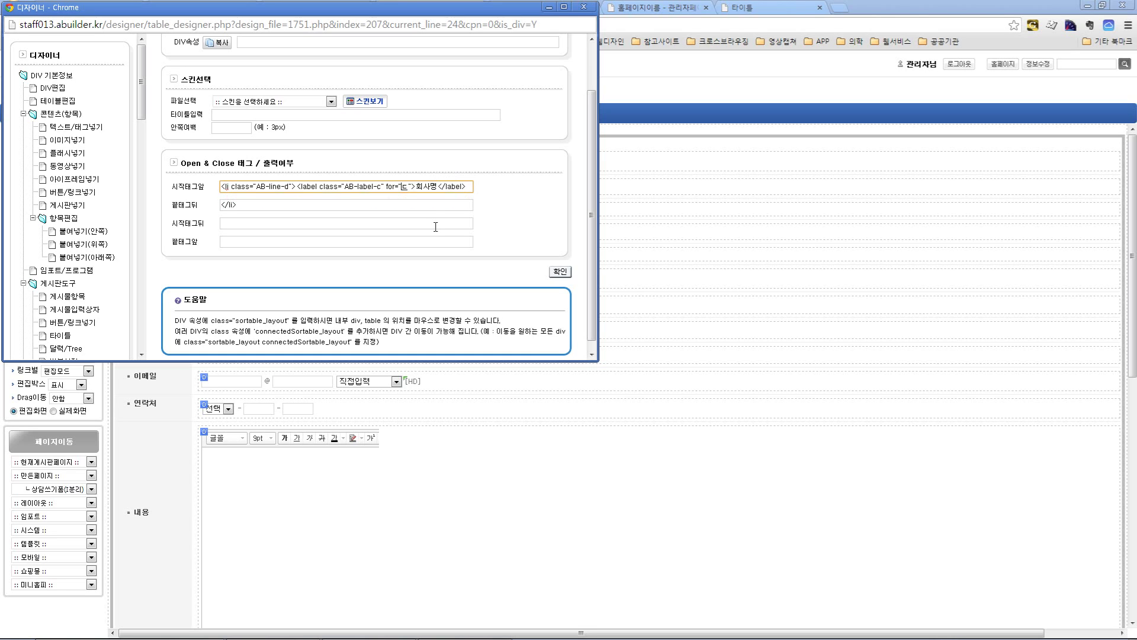
pyautogui.write('1')
pyautogui.doubleClick(417, 187)
pyautogui.click(559, 272)
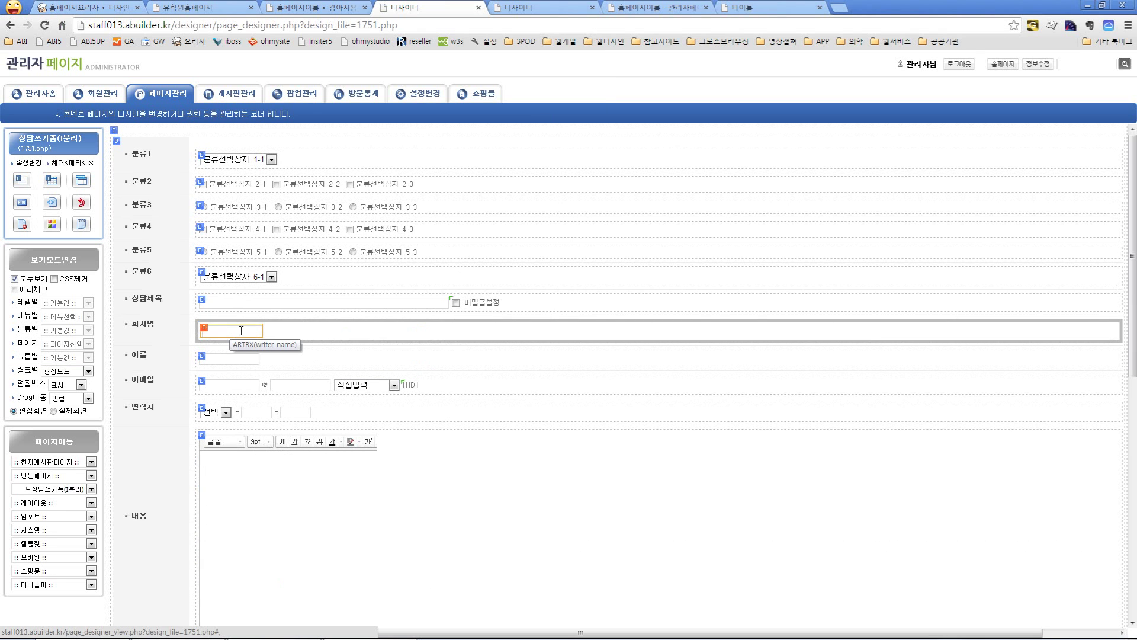
# Assign the 회사명 row's input box to the 기타(1~6) field with number 1.
pyautogui.doubleClick(236, 327)
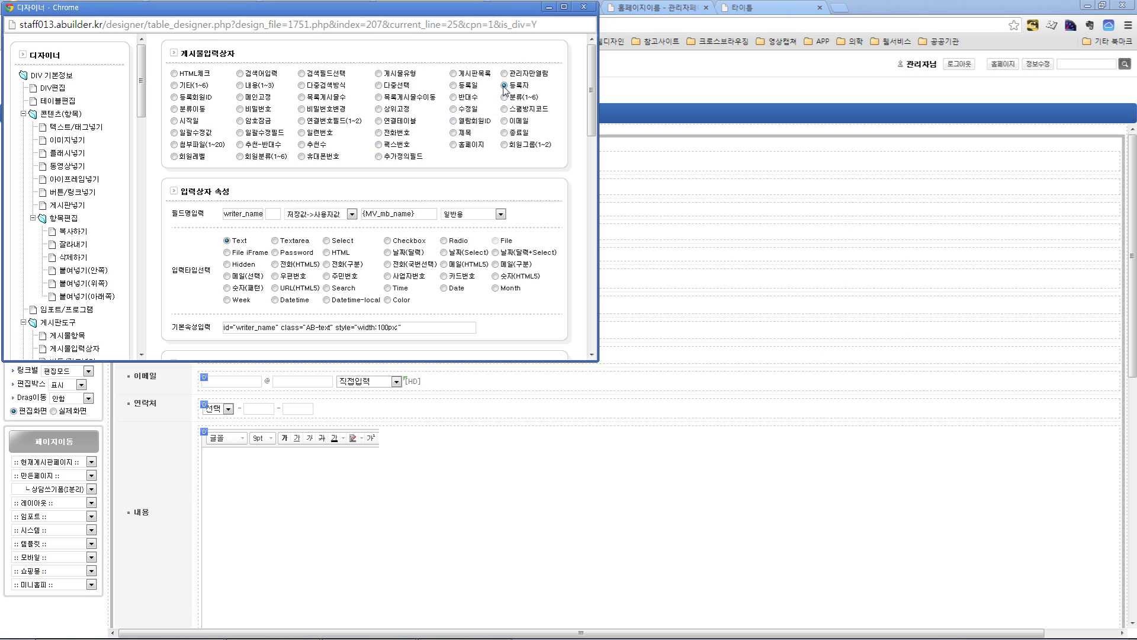
pyautogui.click(194, 86)
pyautogui.click(275, 216)
pyautogui.write('1')
# Clear the {MV_mb_name} user-defined default value of the 회사명 input box.
pyautogui.doubleClick(388, 214)
pyautogui.click(379, 234)
pyautogui.moveTo(424, 214); pyautogui.dragTo(359, 215)
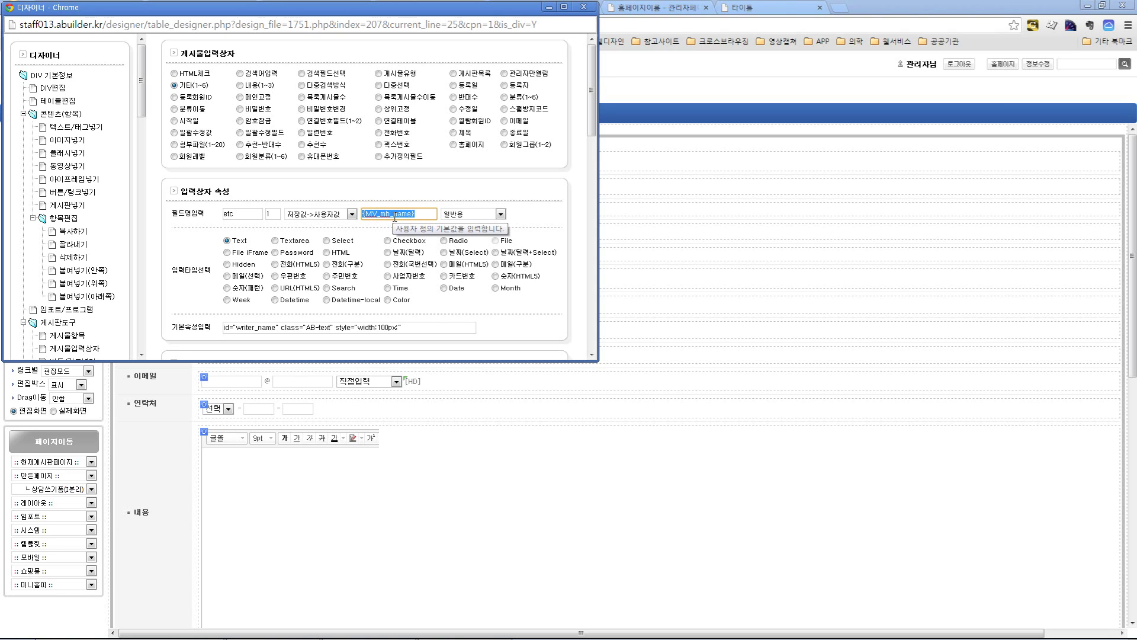
pyautogui.press('Delete')
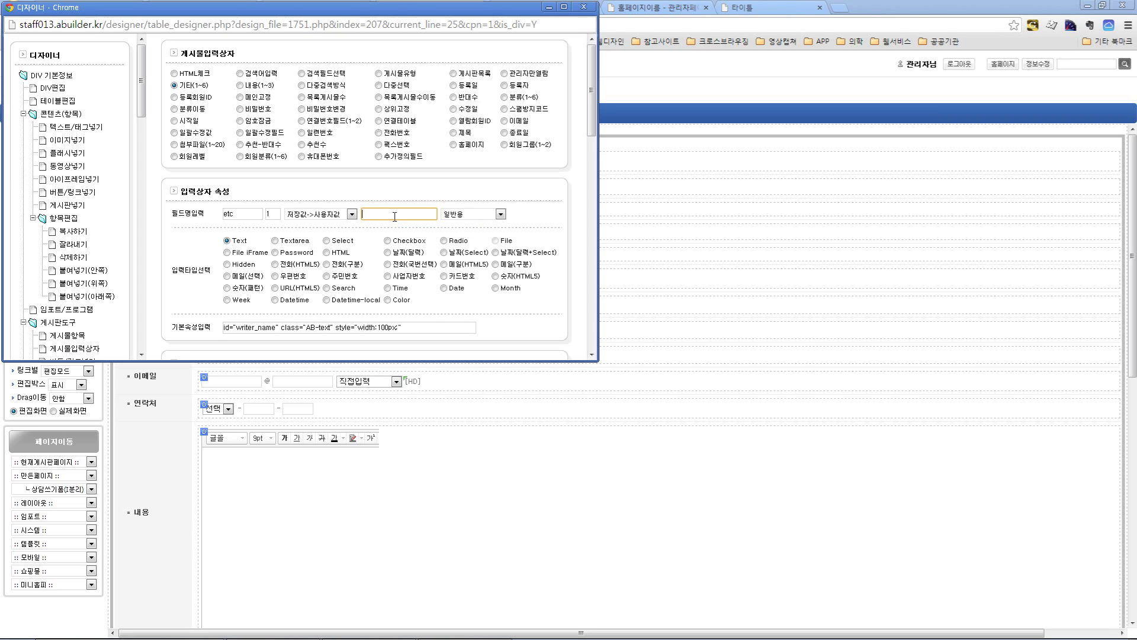
pyautogui.hotkey('ctrl', 'z')
pyautogui.moveTo(379, 214); pyautogui.dragTo(417, 226)
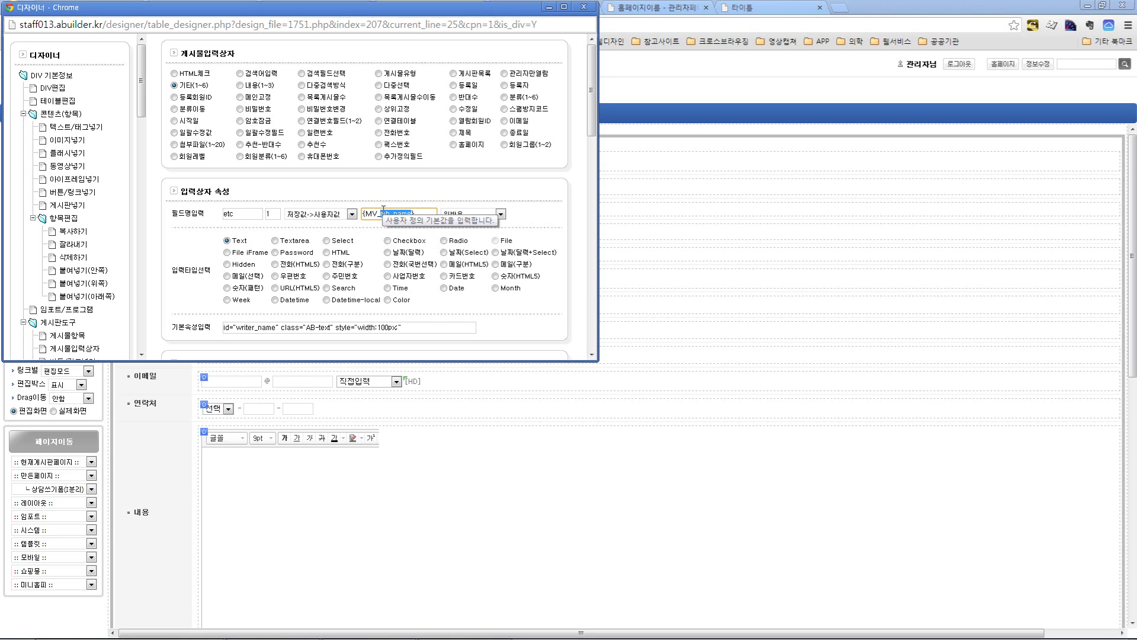
pyautogui.hotkey('ctrl', 'a')
pyautogui.press('BackSpace')
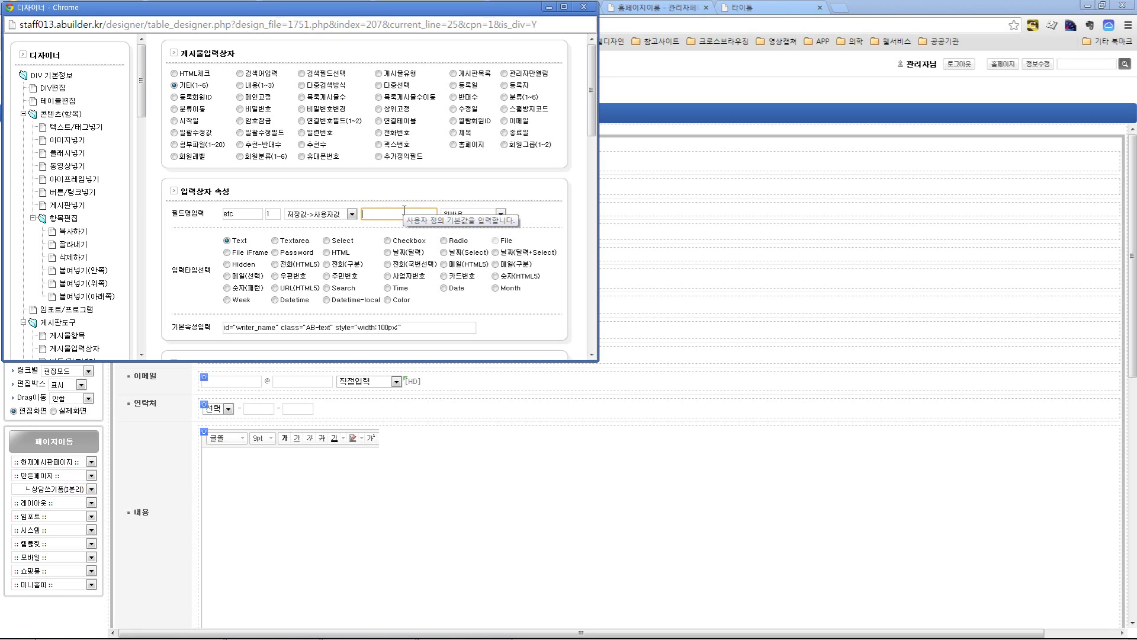
# Set the id in the 회사명 input box's basic attributes to etc_1 and save the settings.
pyautogui.scroll(-1, 387, 229)
pyautogui.doubleClick(261, 269)
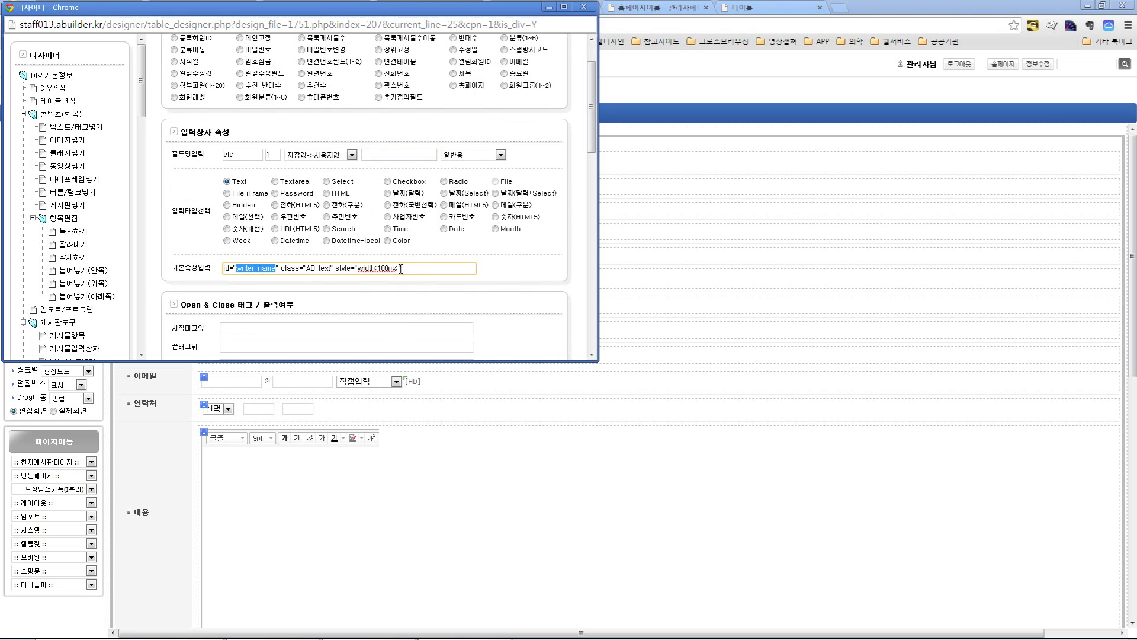
pyautogui.write('etc_1')
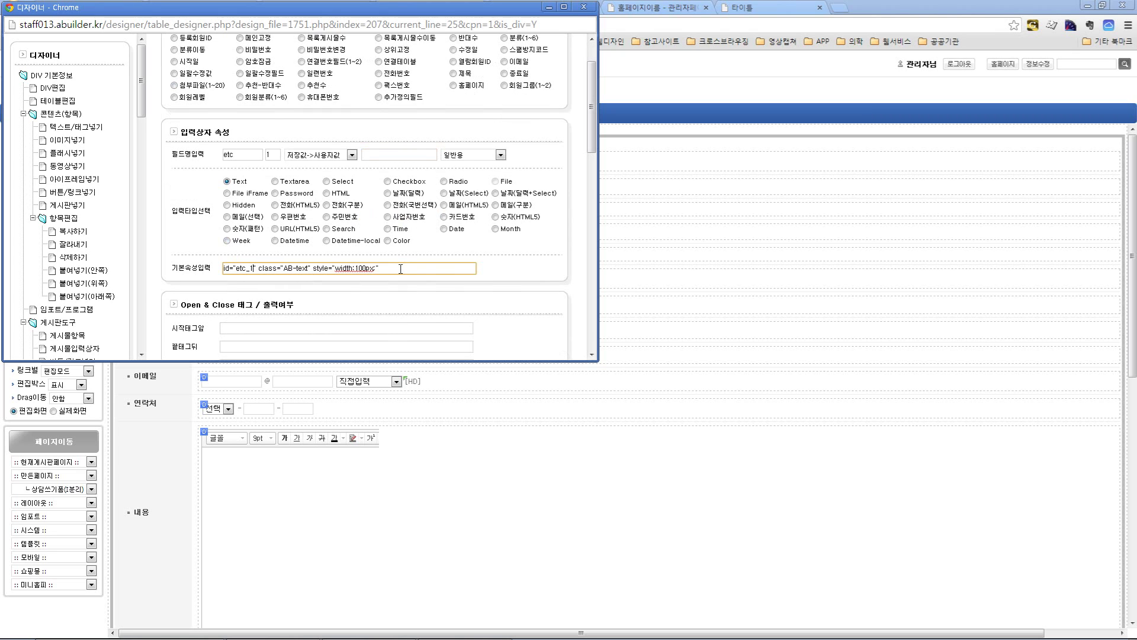
pyautogui.scroll(-4, 506, 228)
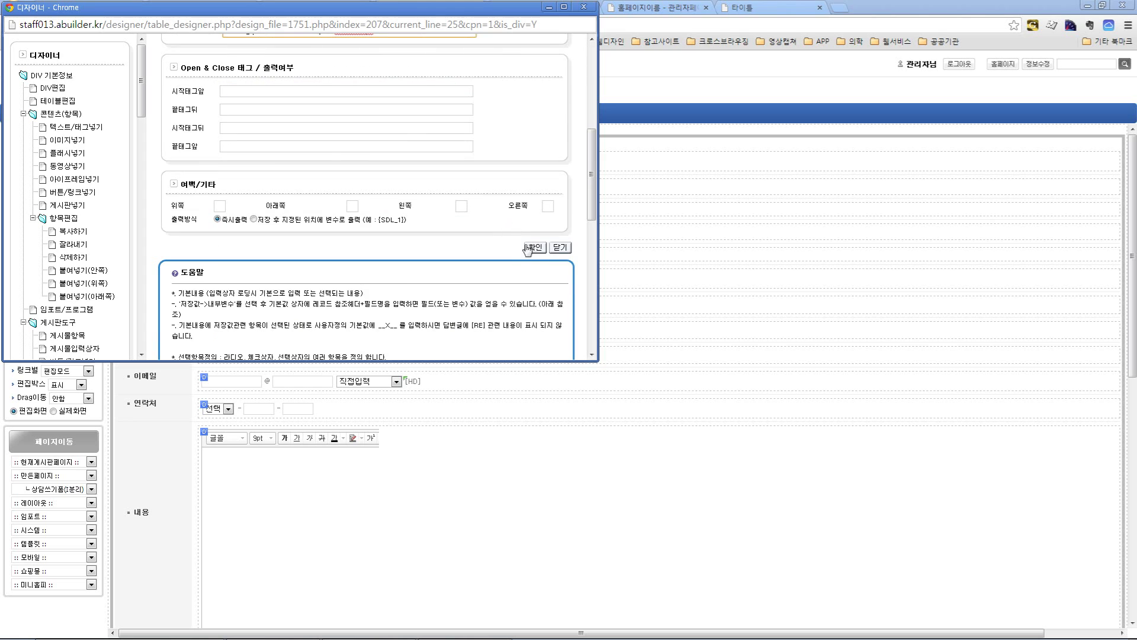
pyautogui.click(534, 247)
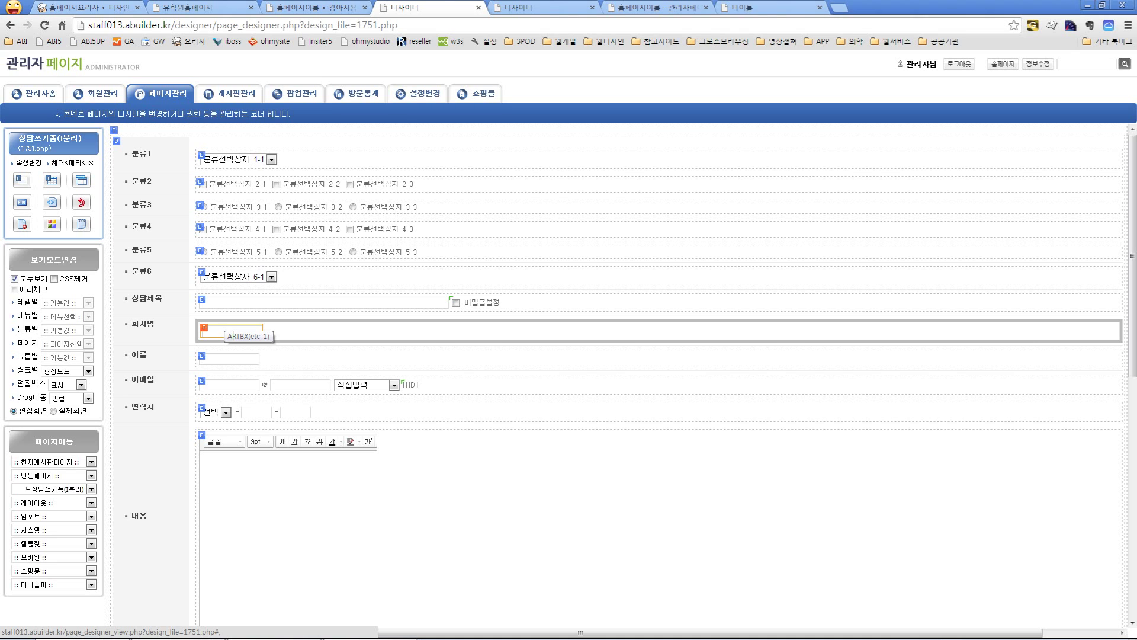
# Reopen the 회사명 input box, set its input type to Select and define 네이버:네이버 as the first choice.
pyautogui.click(232, 335)
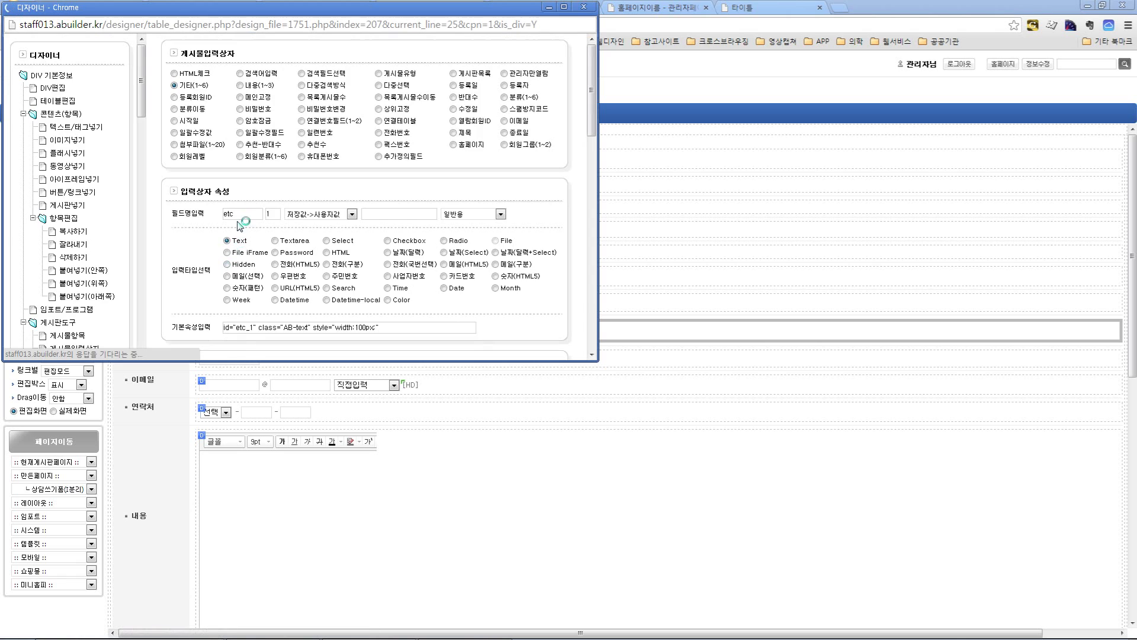
pyautogui.click(327, 240)
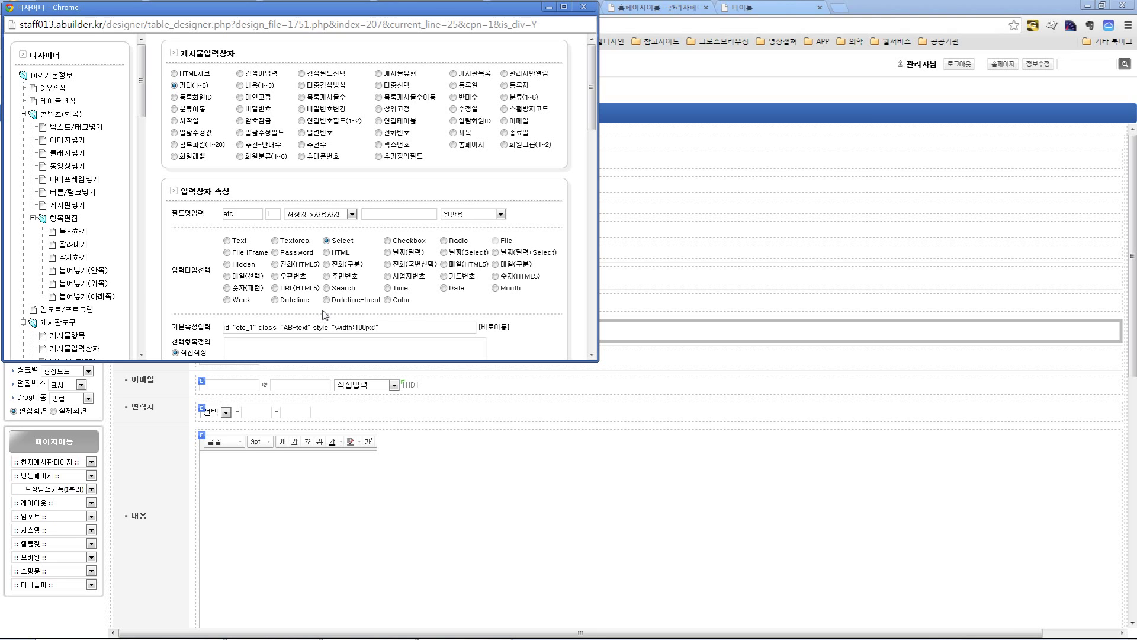
pyautogui.scroll(-2, 313, 294)
pyautogui.click(254, 238)
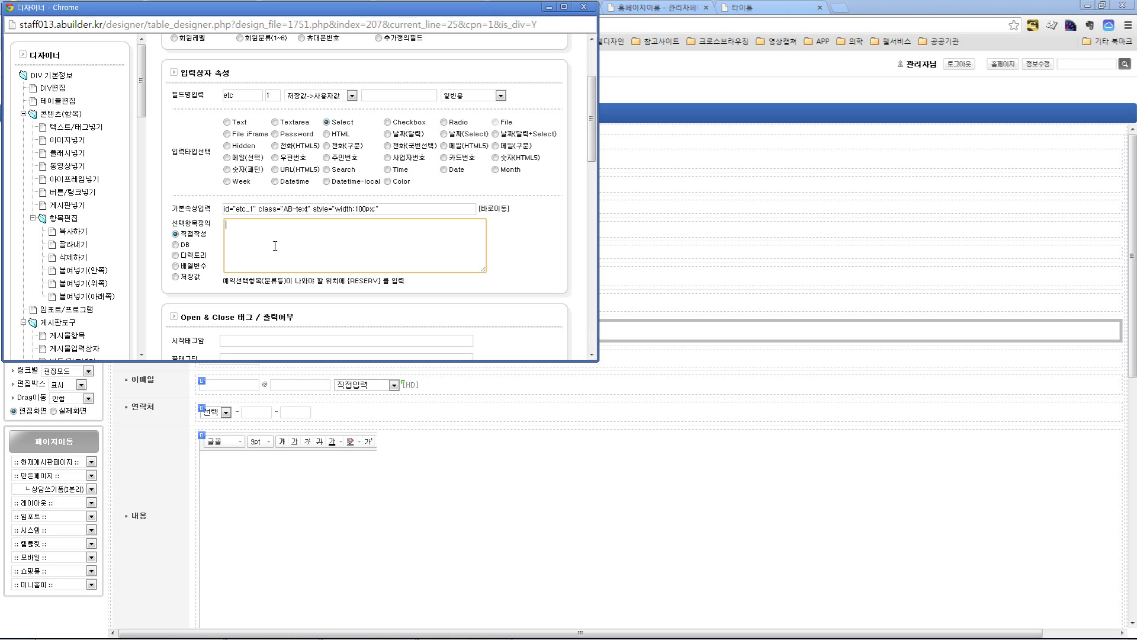
pyautogui.write('네이버;네이버')
pyautogui.hotkey('shift', 'Home')
pyautogui.press('Right')
pyautogui.hotkey('shift', 'Home')
pyautogui.write('ㅁ')
pyautogui.press('BackSpace')
pyautogui.write('네이버')
# Add the choices 다음:다음 and 네이트:네이트 on separate lines below the 네이버 entry.
pyautogui.hotkey('ctrl', 'a')
pyautogui.hotkey('ctrl', 'c')
pyautogui.press('End')
pyautogui.press('Return')
pyautogui.hotkey('ctrl', 'v')
pyautogui.hotkey('shift', 'Home')
pyautogui.write('다음')
pyautogui.press('Right')
pyautogui.hotkey('shift', 'End')
pyautogui.write('다음 ')
pyautogui.write('네이')
pyautogui.write('트;')
pyautogui.write('네')
pyautogui.write('이트')
pyautogui.scroll(-1, 325, 176)
pyautogui.scroll(1, 325, 176)
# Change the 회사명 field's class to AB-select, remove its width style and save the settings.
pyautogui.click(310, 211)
pyautogui.doubleClick(301, 208)
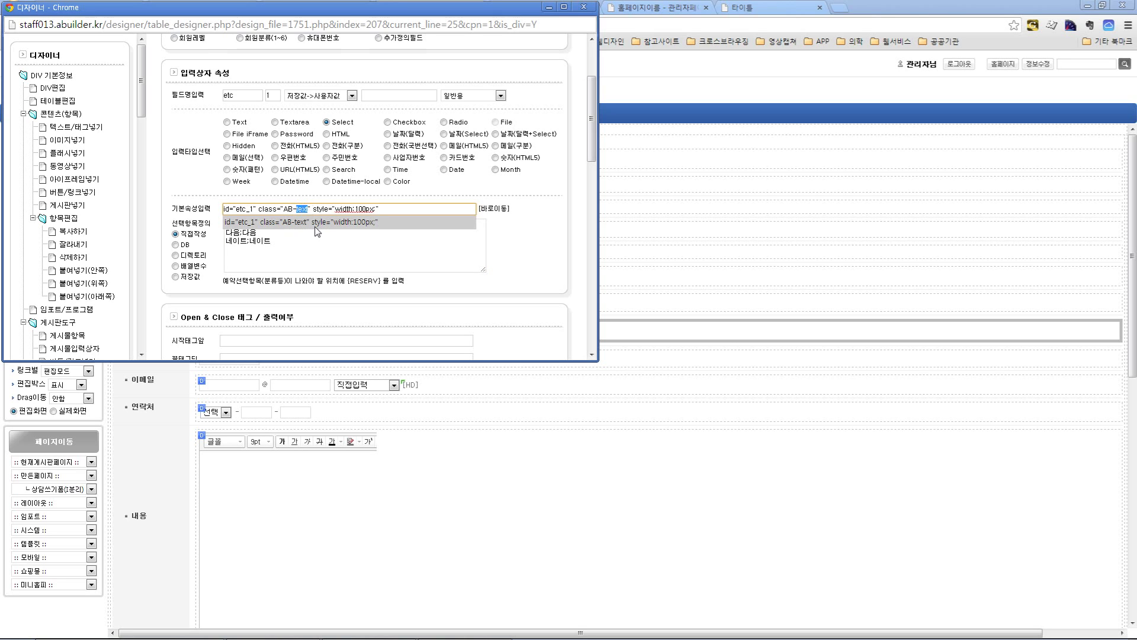
pyautogui.write('select')
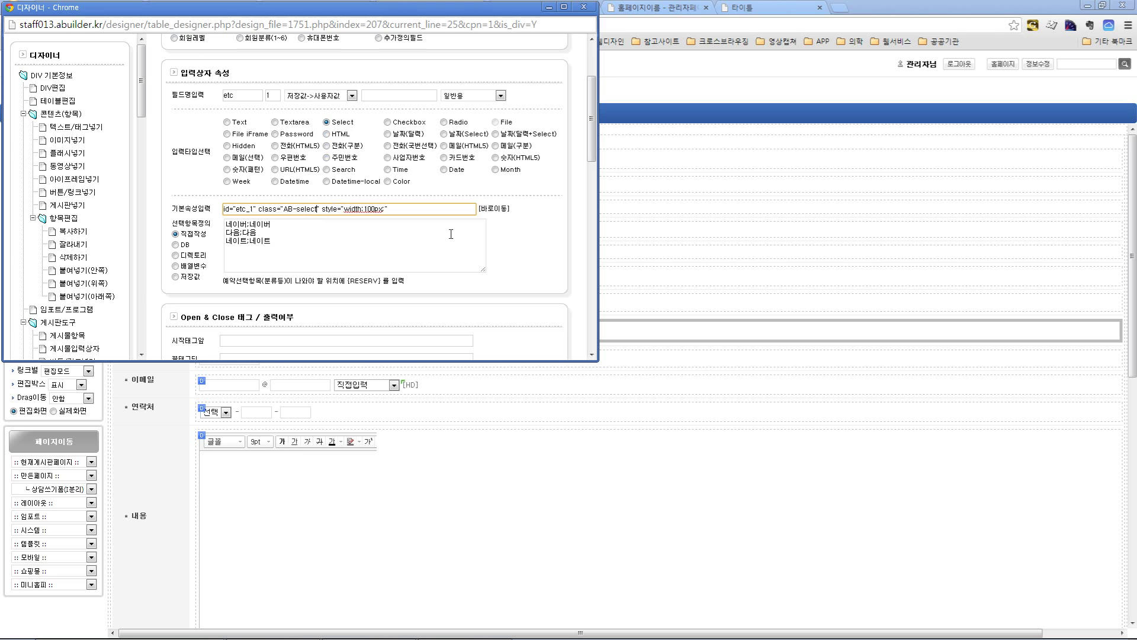
pyautogui.scroll(-1, 451, 232)
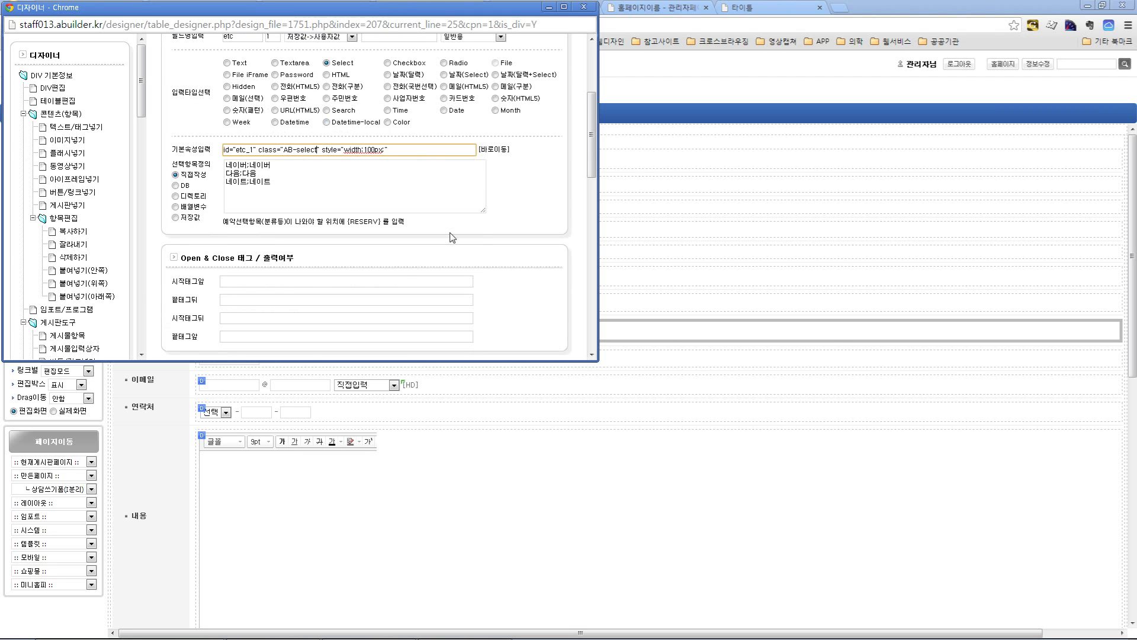
pyautogui.scroll(-1, 452, 237)
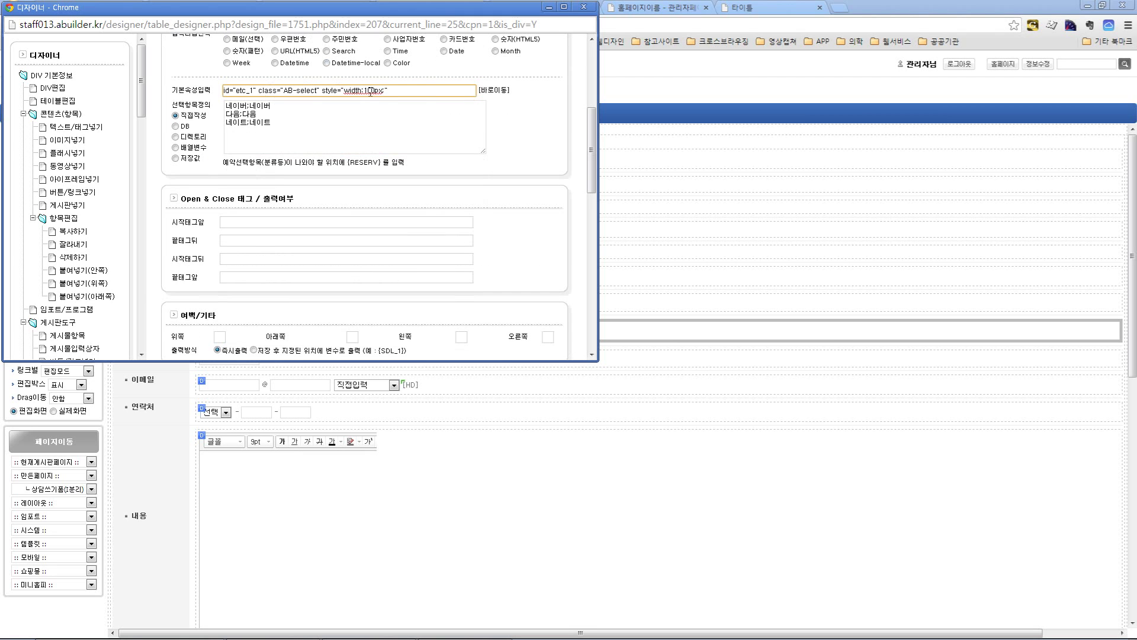
pyautogui.moveTo(322, 92); pyautogui.dragTo(449, 89)
pyautogui.press('Delete')
pyautogui.scroll(-2, 511, 191)
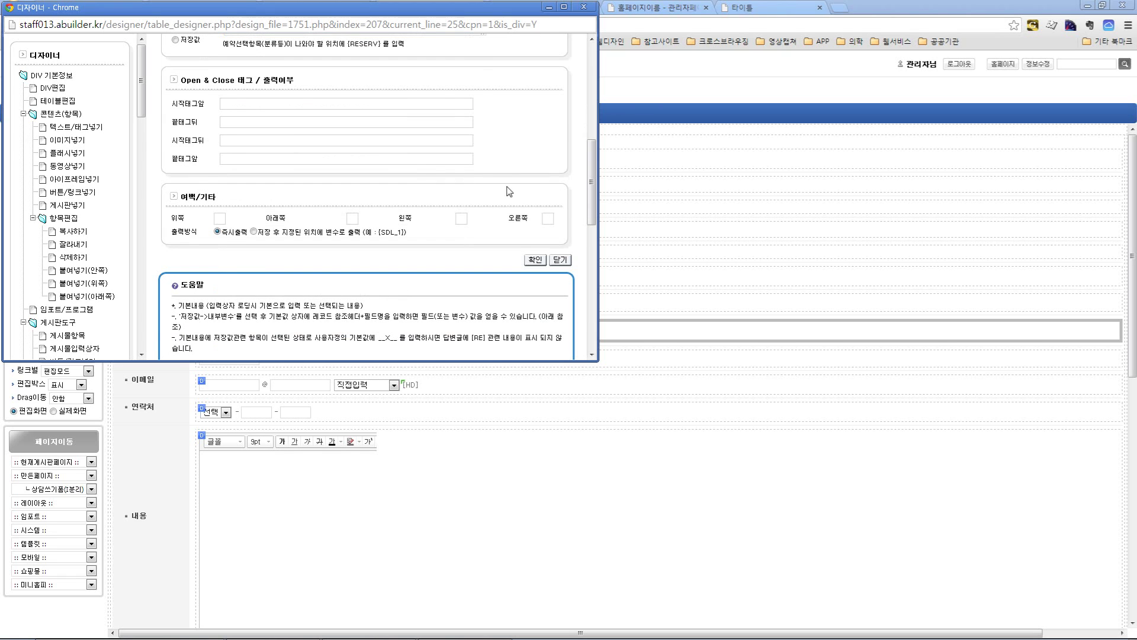
pyautogui.click(535, 263)
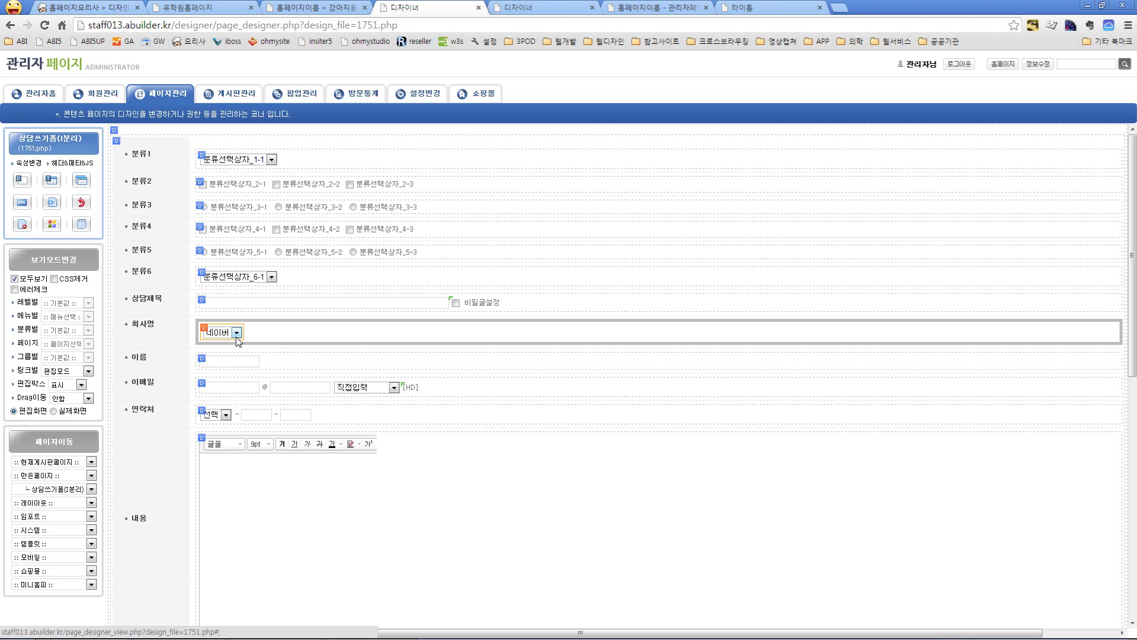
# Change the 회사명 field's input type to Radio, keeping the defined choices, and save.
pyautogui.click(237, 341)
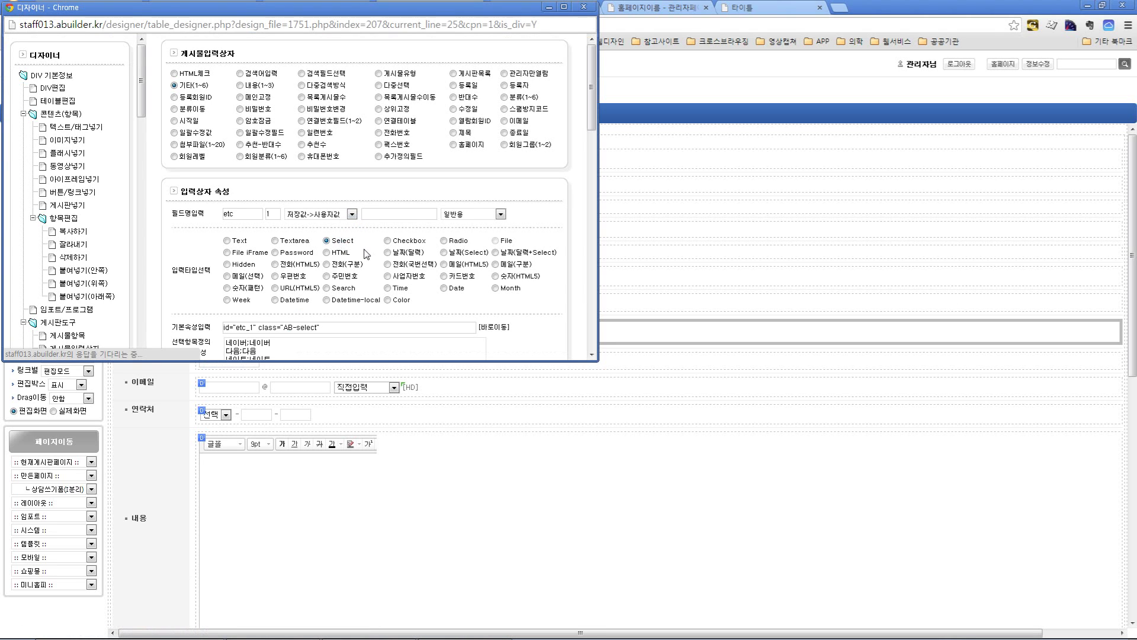
pyautogui.scroll(-7, 474, 249)
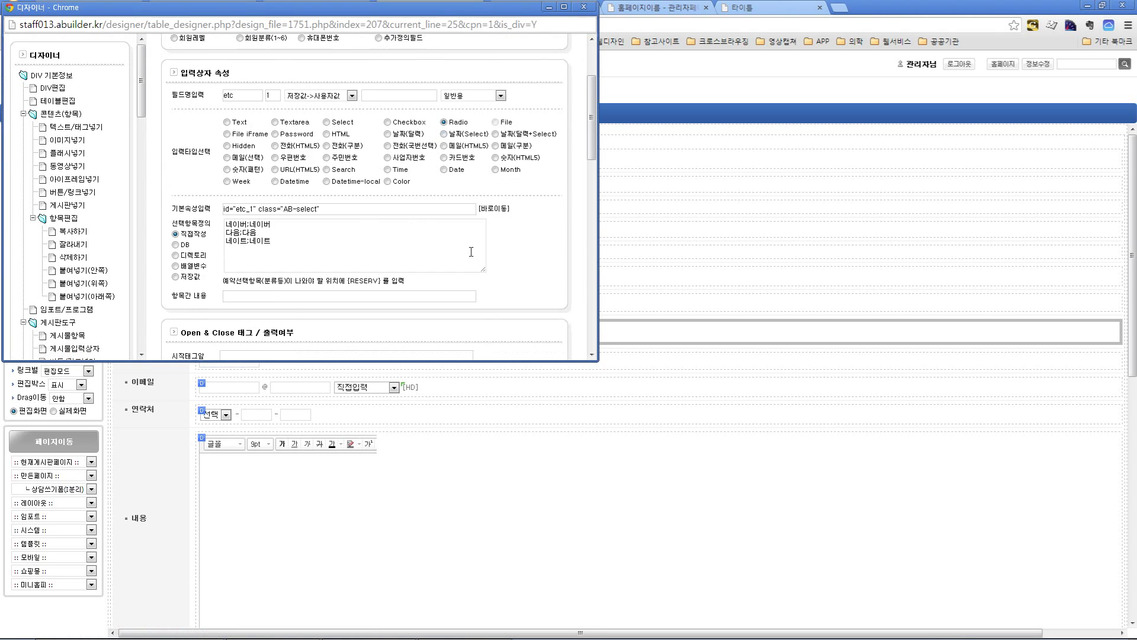
pyautogui.click(532, 275)
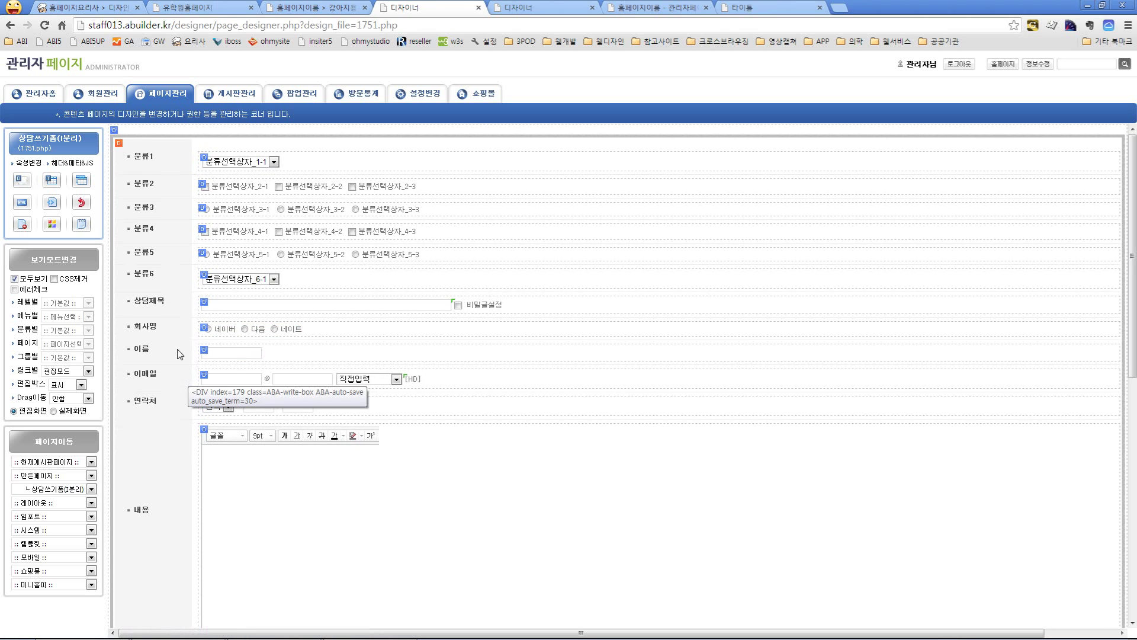
# Leave the separated form's designer page and open the website's home page.
pyautogui.hotkey('alt', 'Left')
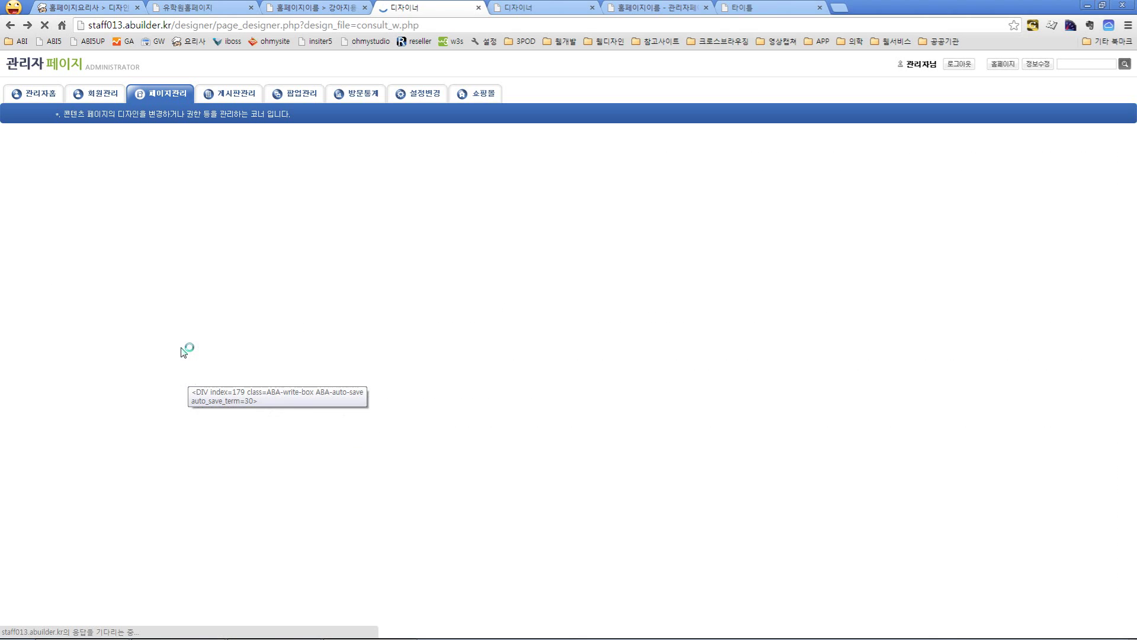
pyautogui.click(130, 61)
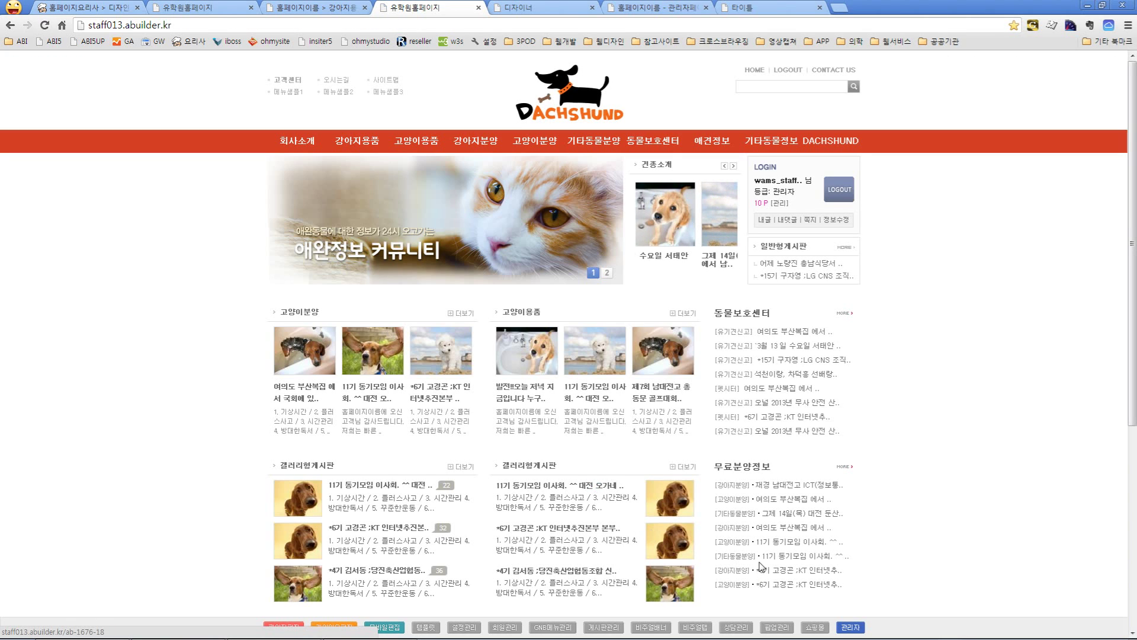
# Open the consultation board and start writing a new post in its write form.
pyautogui.click(742, 628)
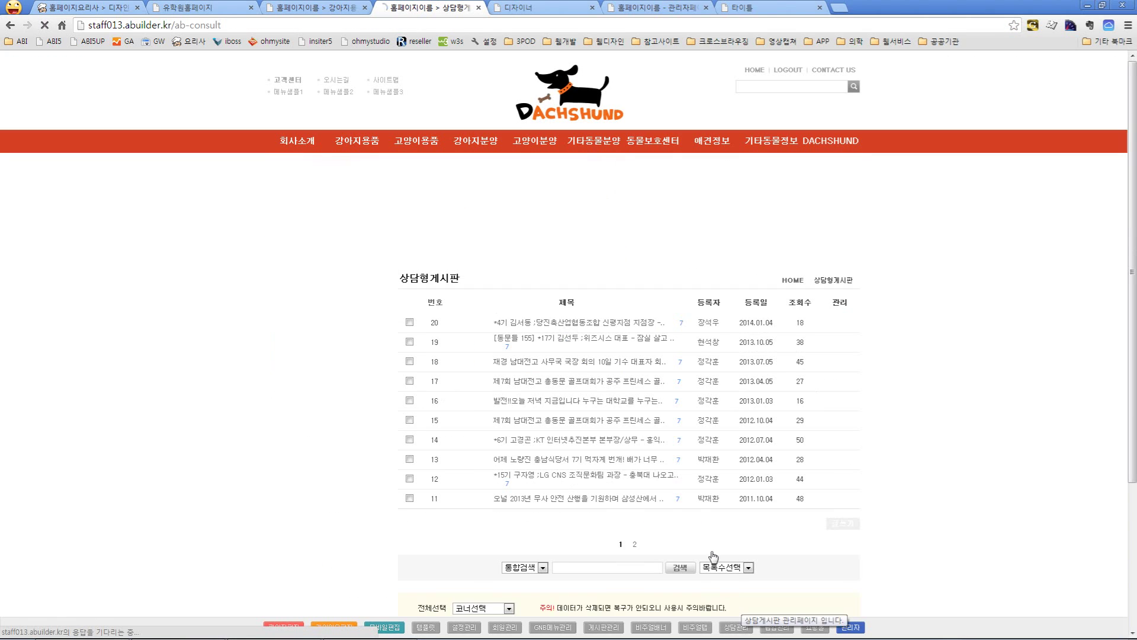
pyautogui.click(828, 531)
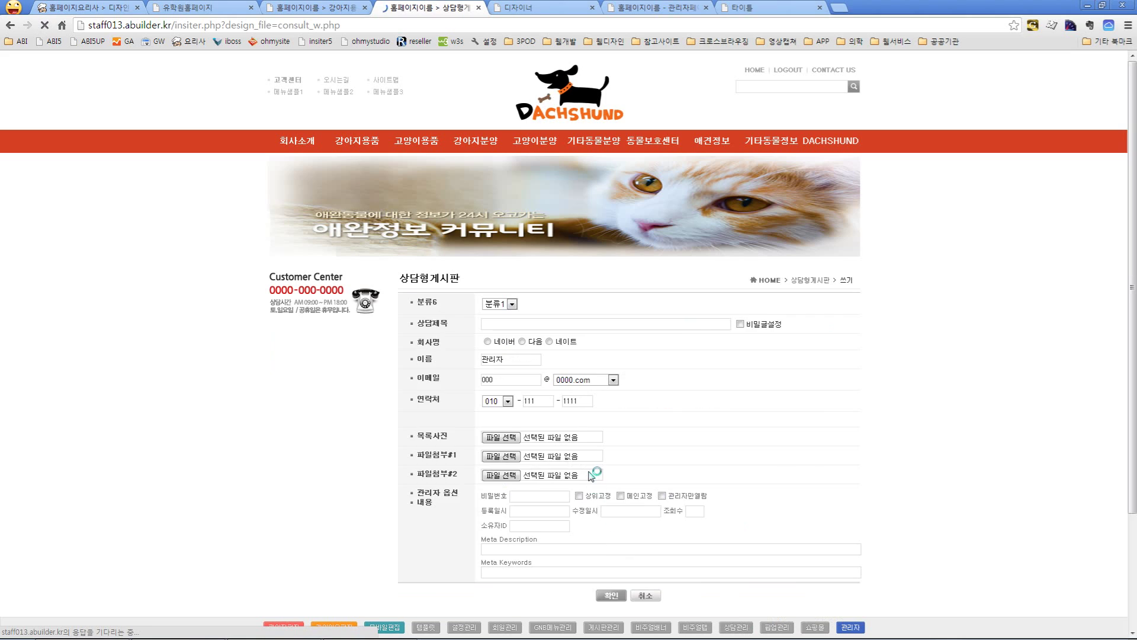
pyautogui.scroll(-1, 587, 462)
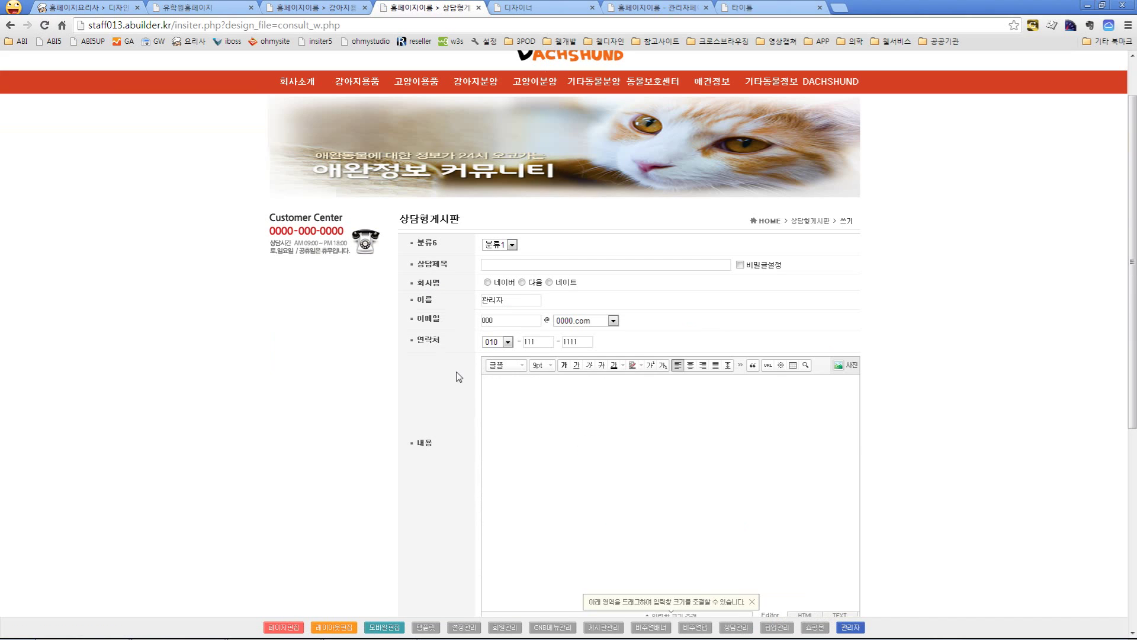
pyautogui.scroll(-1, 456, 377)
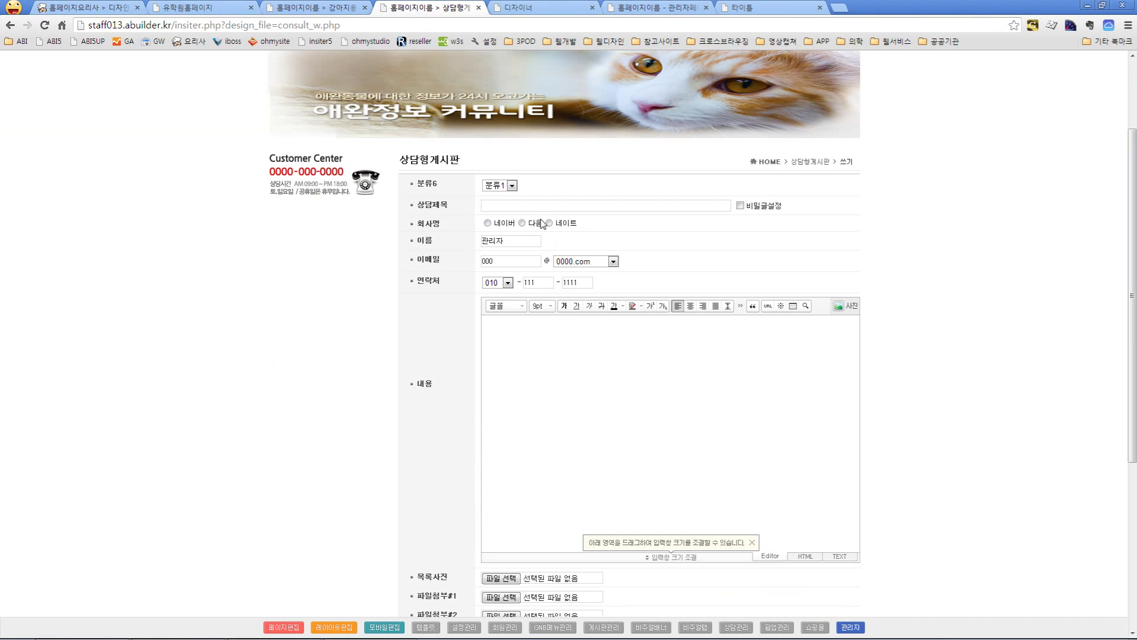
# Register a test post titled 테스트 입니다. with 네이버 as the 회사명 choice and ㅅㄷㄴㅅ as the content.
pyautogui.click(492, 202)
pyautogui.write('테')
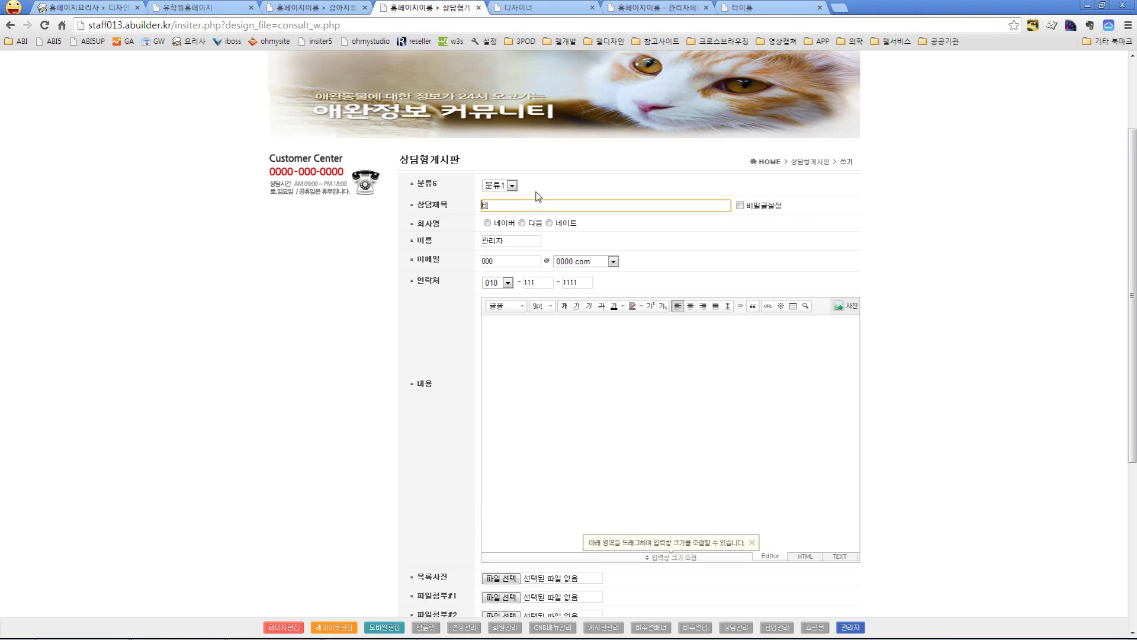
pyautogui.write('스트 입니다.')
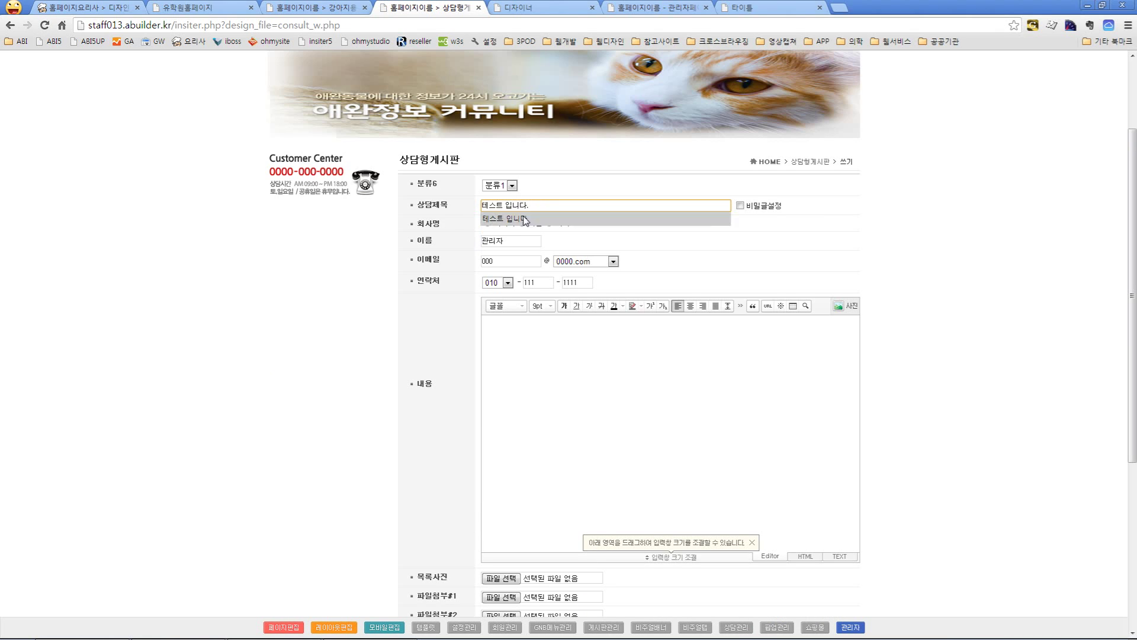
pyautogui.click(462, 247)
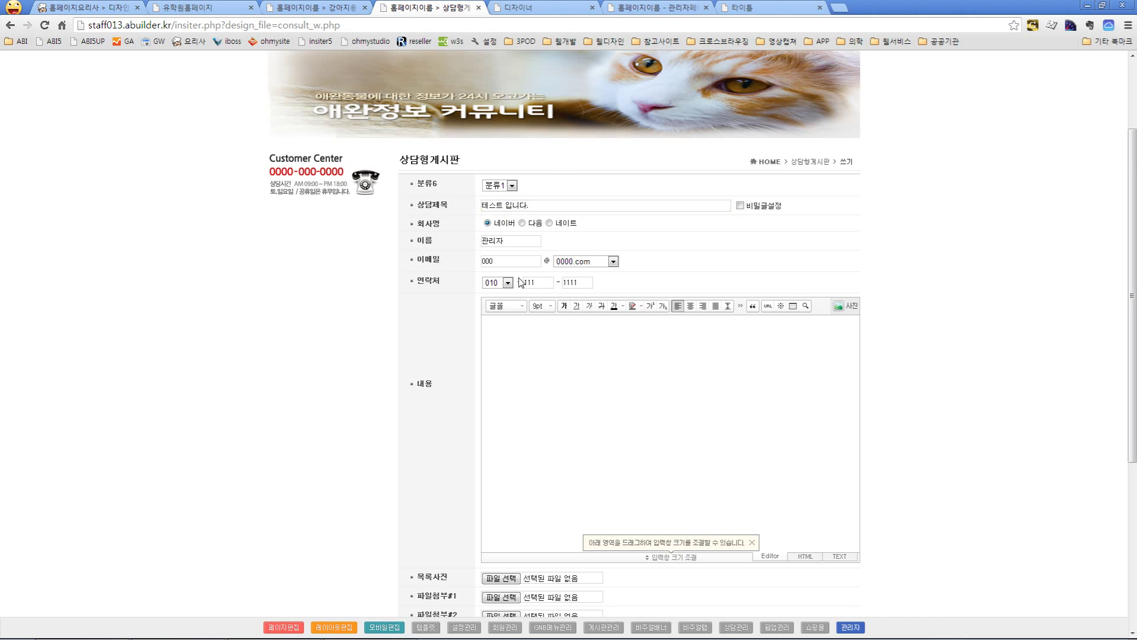
pyautogui.scroll(-1, 668, 405)
pyautogui.scroll(-2, 650, 350)
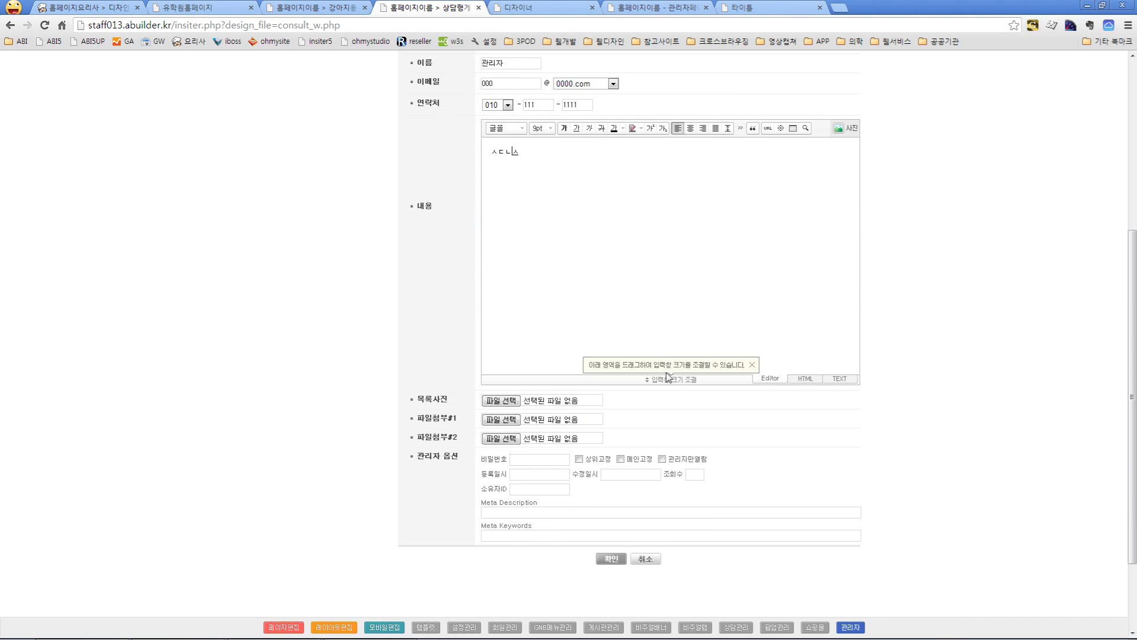
pyautogui.click(606, 557)
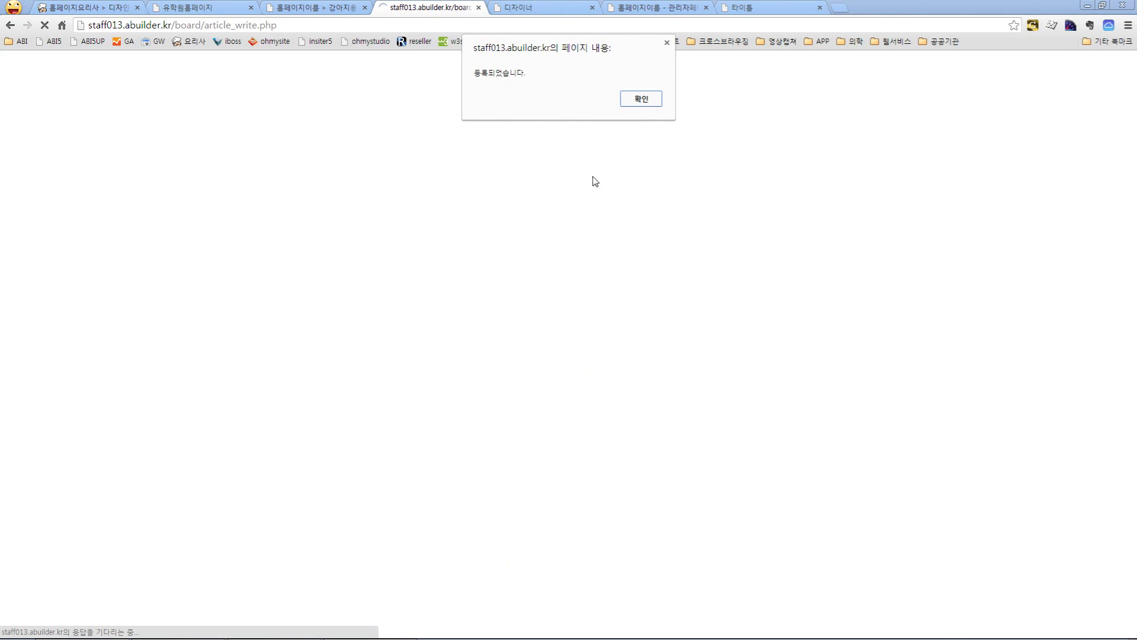
pyautogui.click(646, 99)
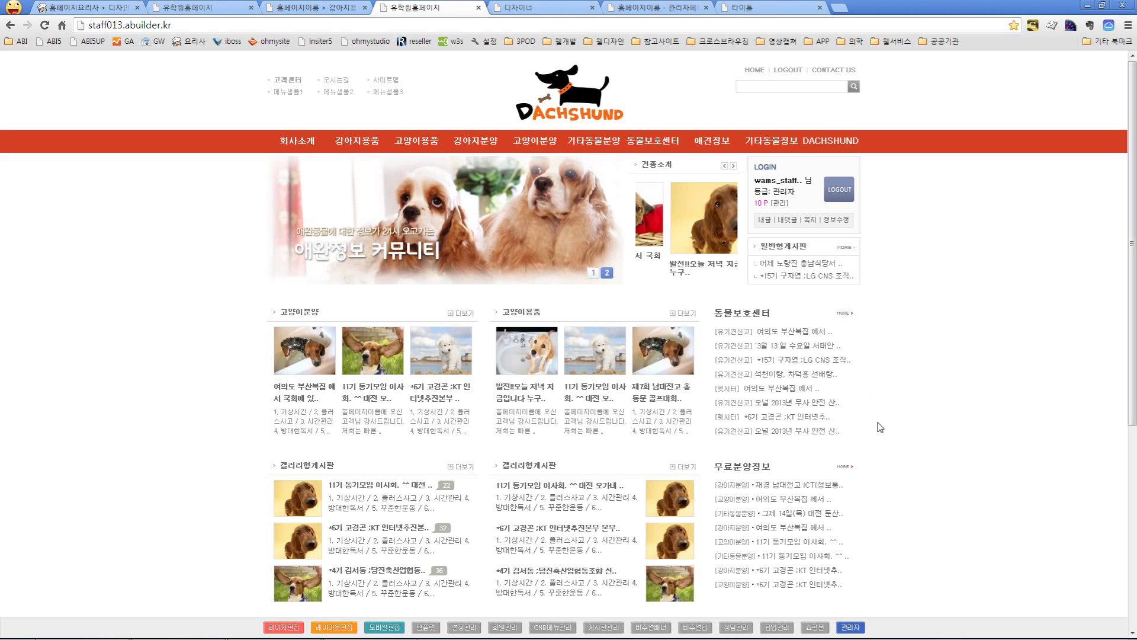
# View the 테스트 입니다. post on the consultation board and open its view page in the designer.
pyautogui.click(735, 627)
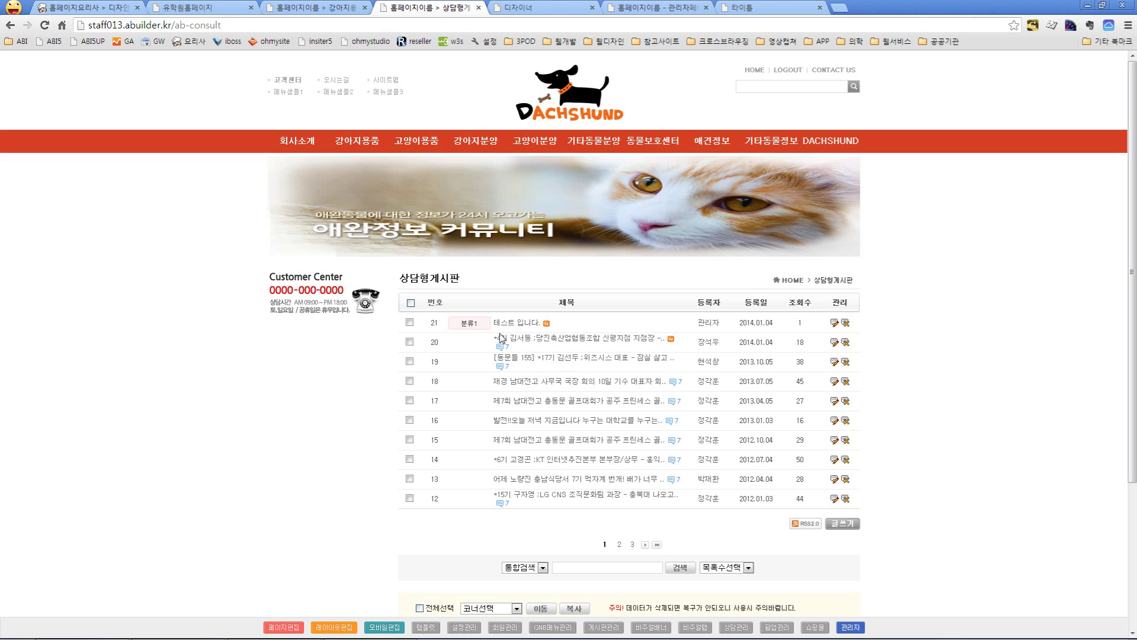
pyautogui.click(531, 328)
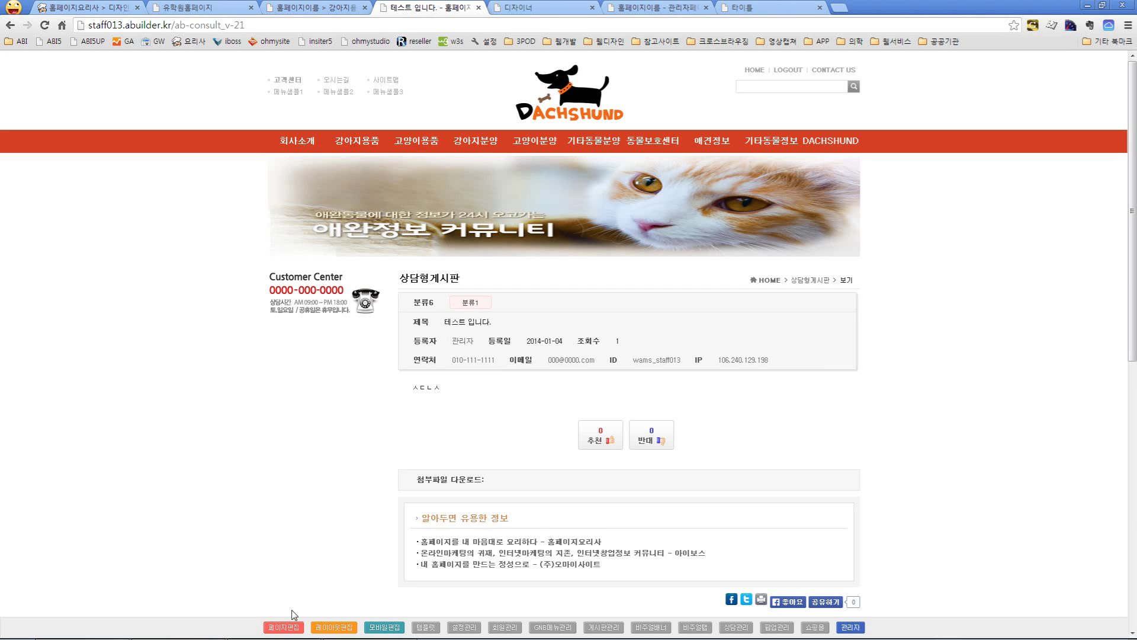
pyautogui.click(284, 627)
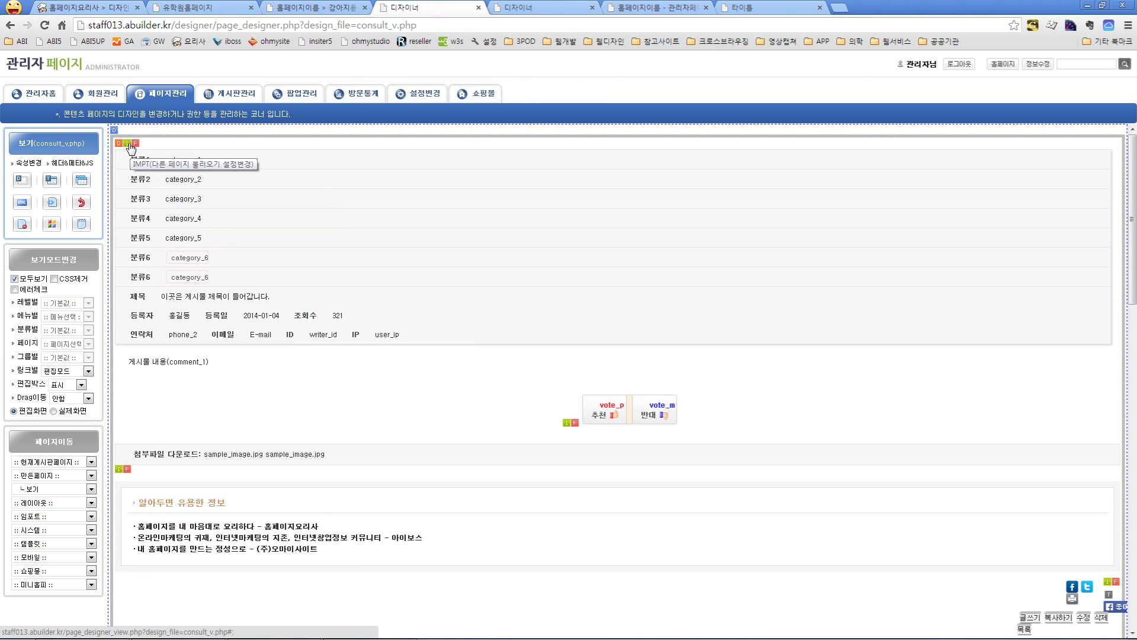
# Release the import of consult_vf.php in the view page with the 임포트해제 option.
pyautogui.click(128, 144)
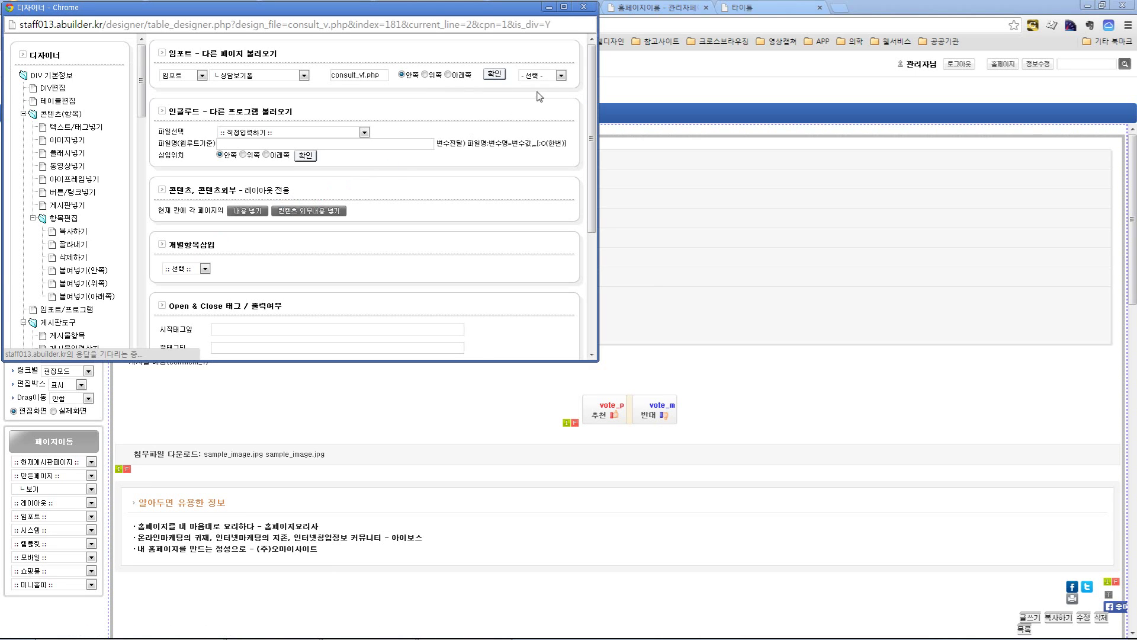
pyautogui.click(541, 77)
pyautogui.click(542, 93)
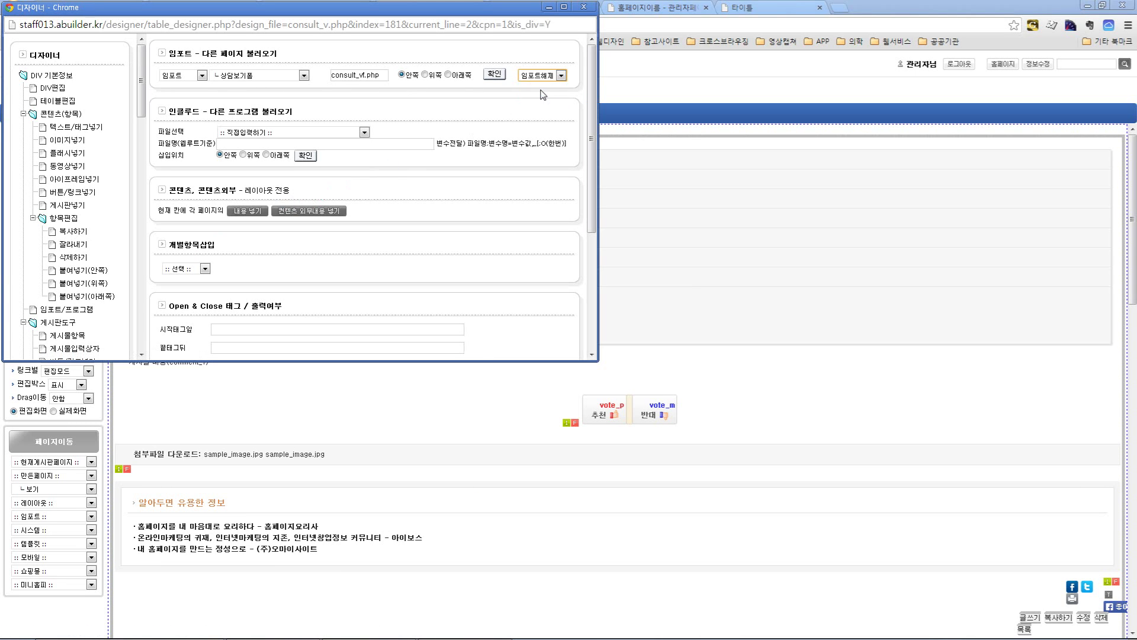
pyautogui.click(495, 74)
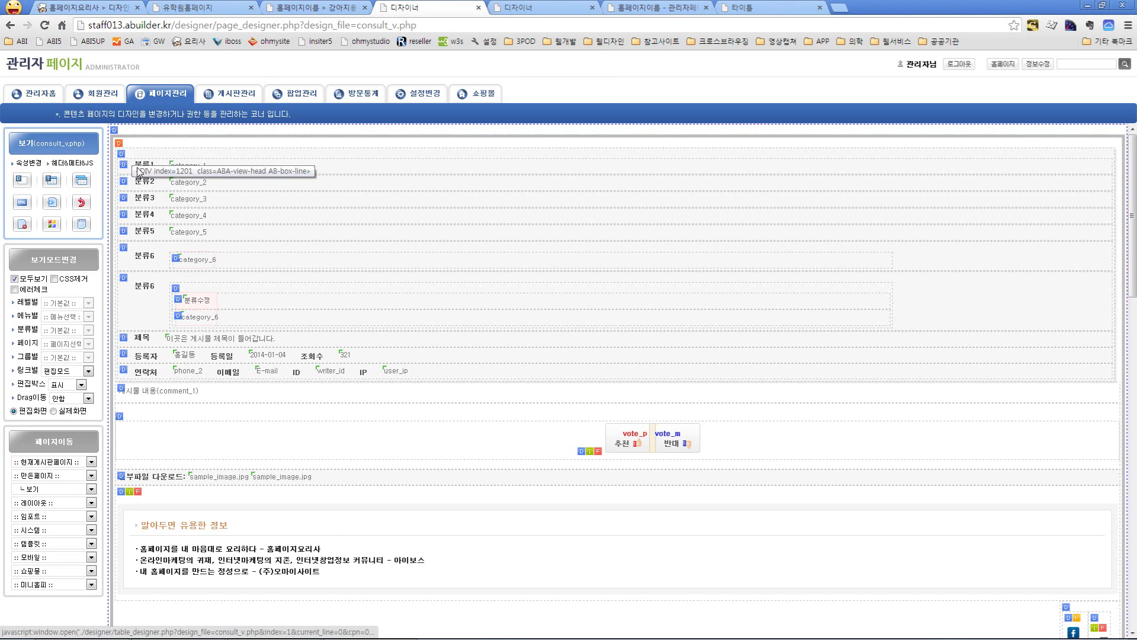
pyautogui.click(124, 354)
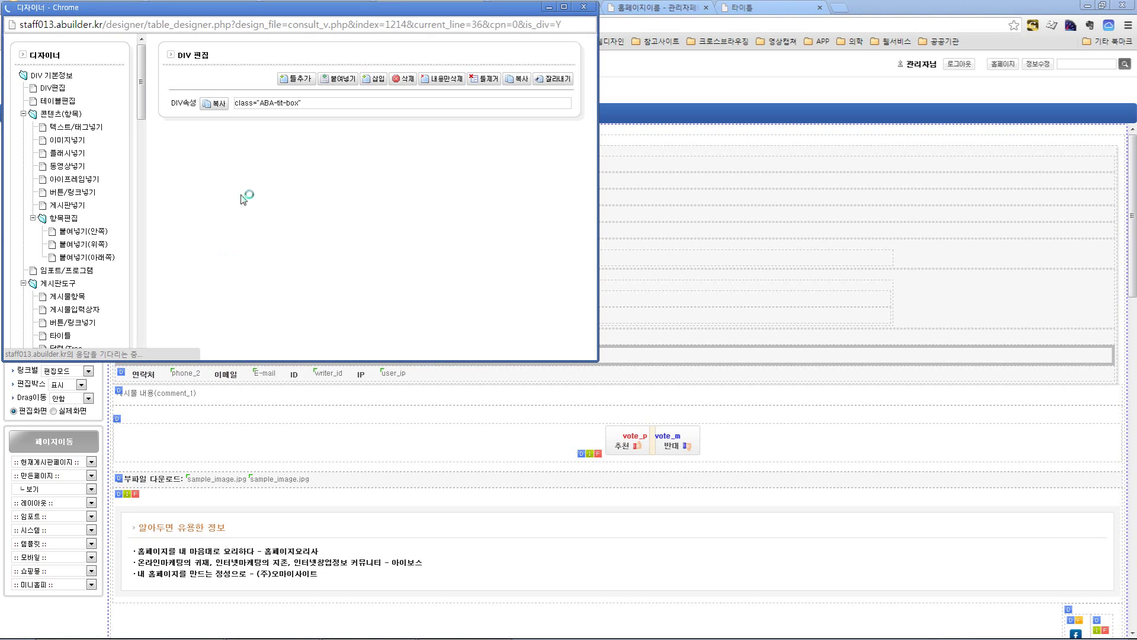
pyautogui.click(507, 80)
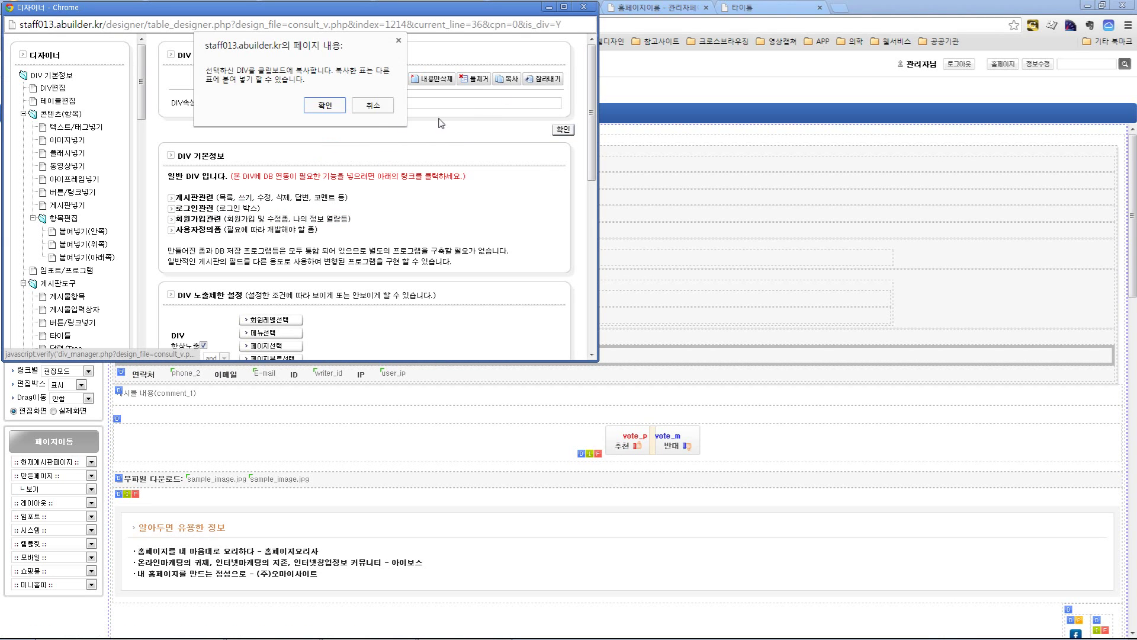
pyautogui.click(376, 105)
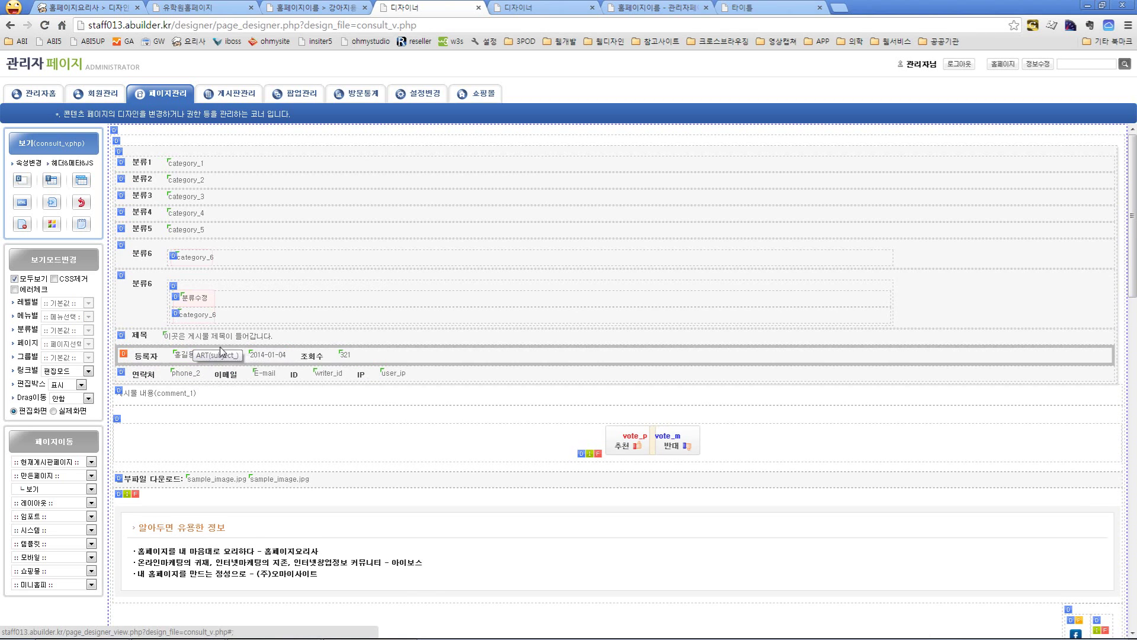
# Copy the 등록일 item in the author row and paste the copy above the original.
pyautogui.click(186, 360)
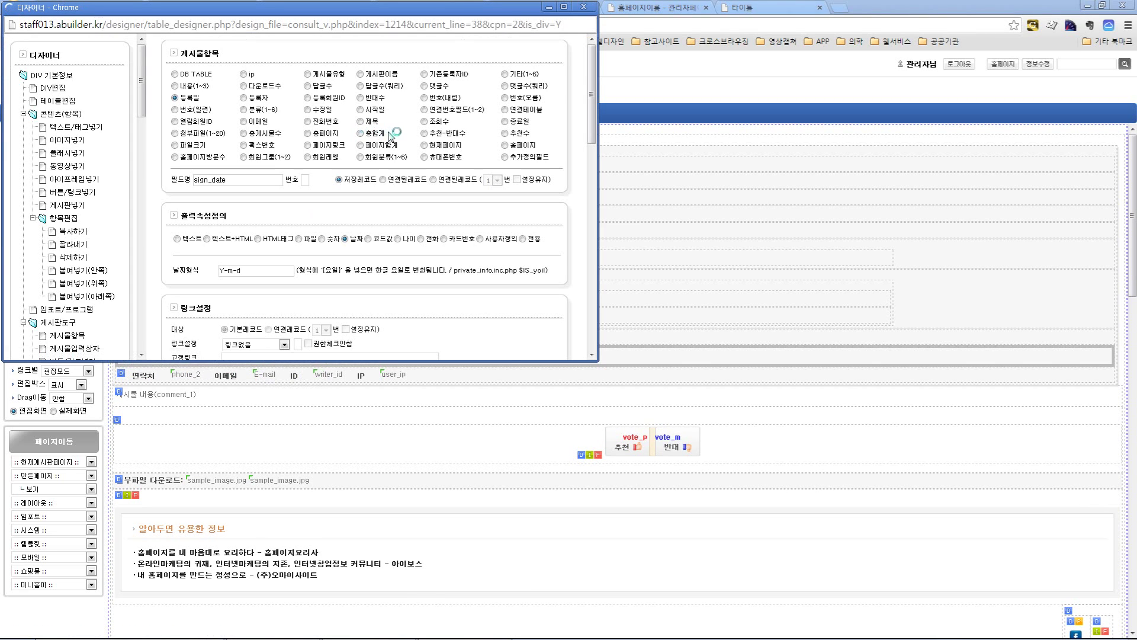
pyautogui.click(77, 232)
pyautogui.click(324, 98)
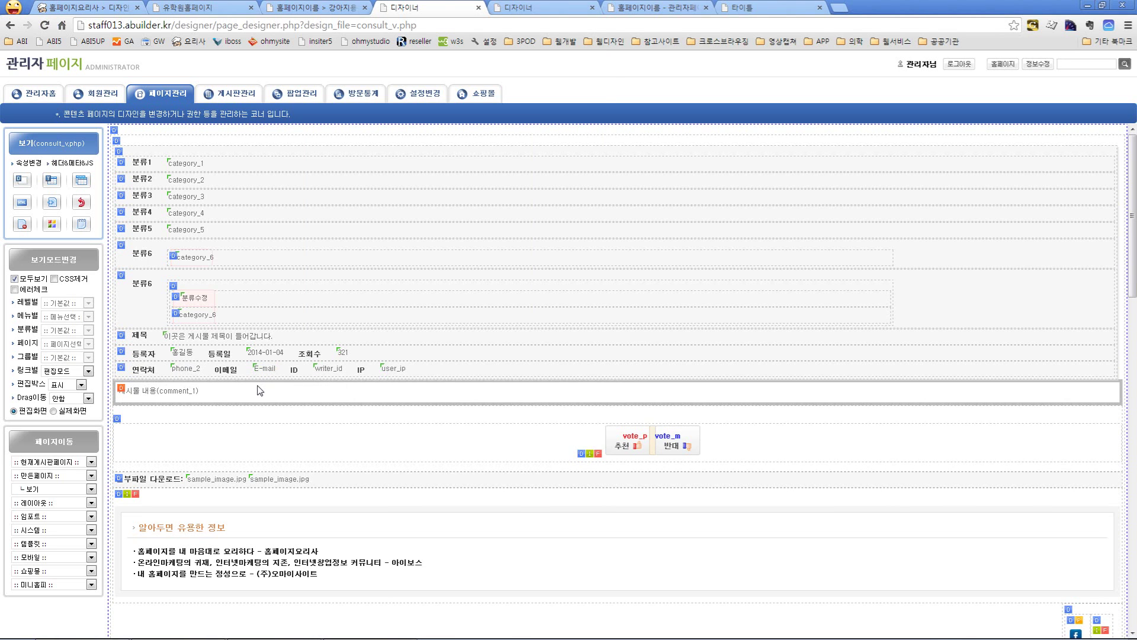
pyautogui.doubleClick(230, 356)
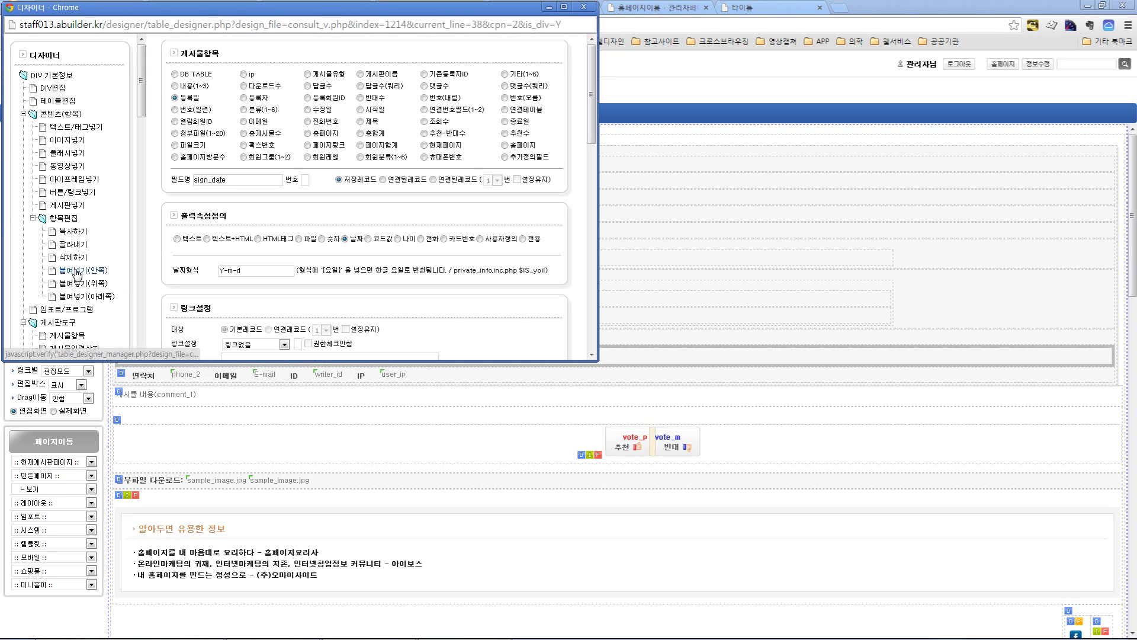
pyautogui.click(82, 283)
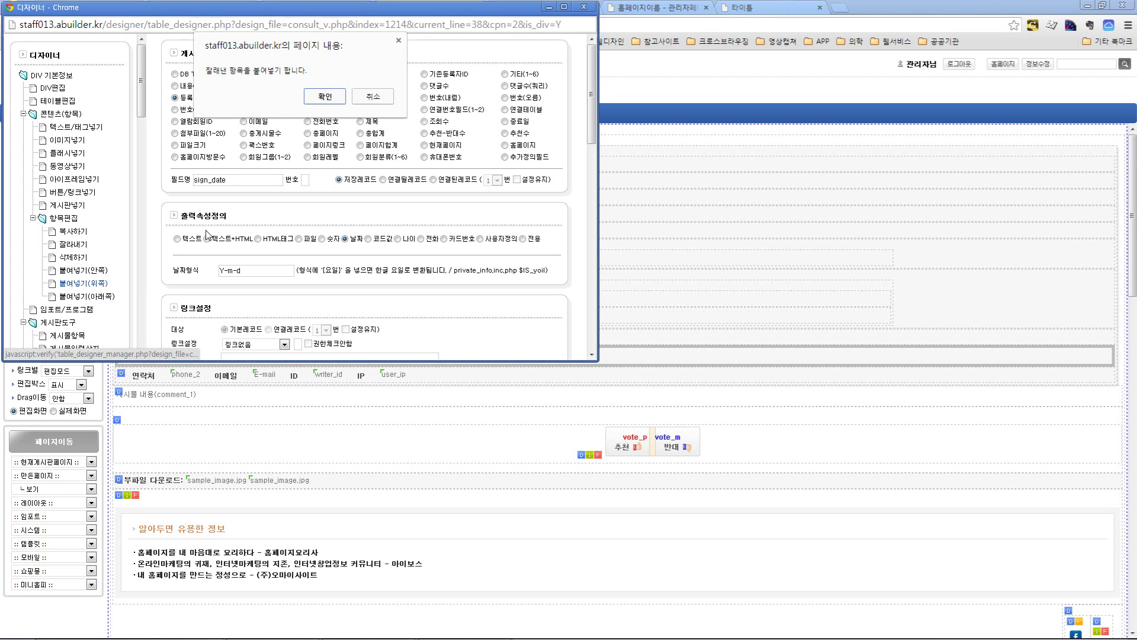
pyautogui.click(324, 96)
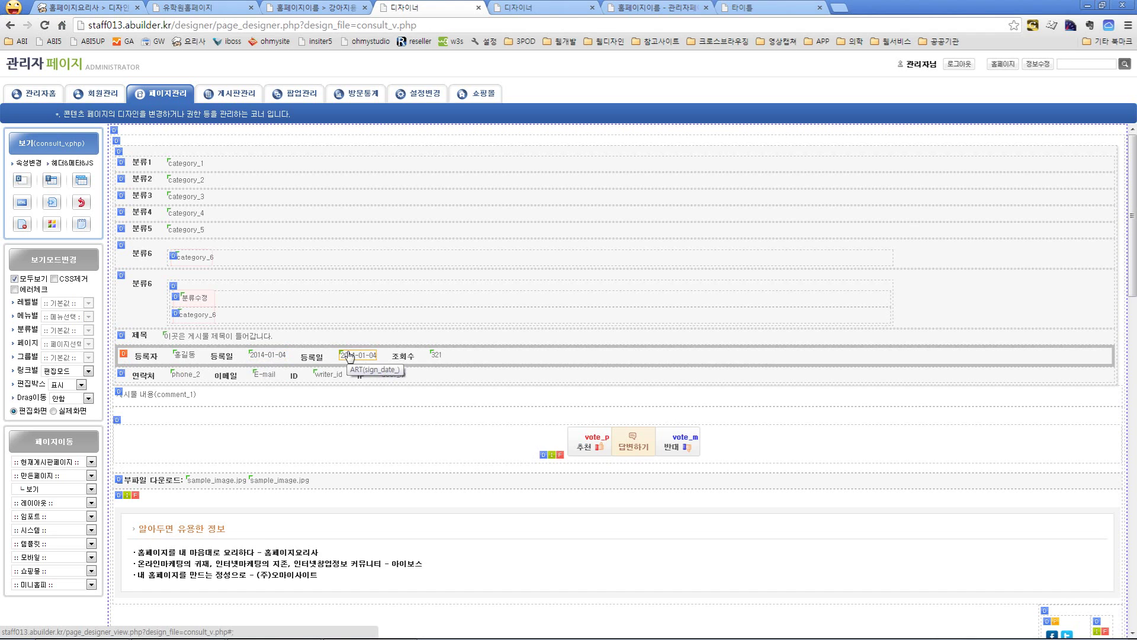
# Set the first 등록일 item's field to 기타(1-6) number 1 with plain text (텍스트) output.
pyautogui.click(266, 355)
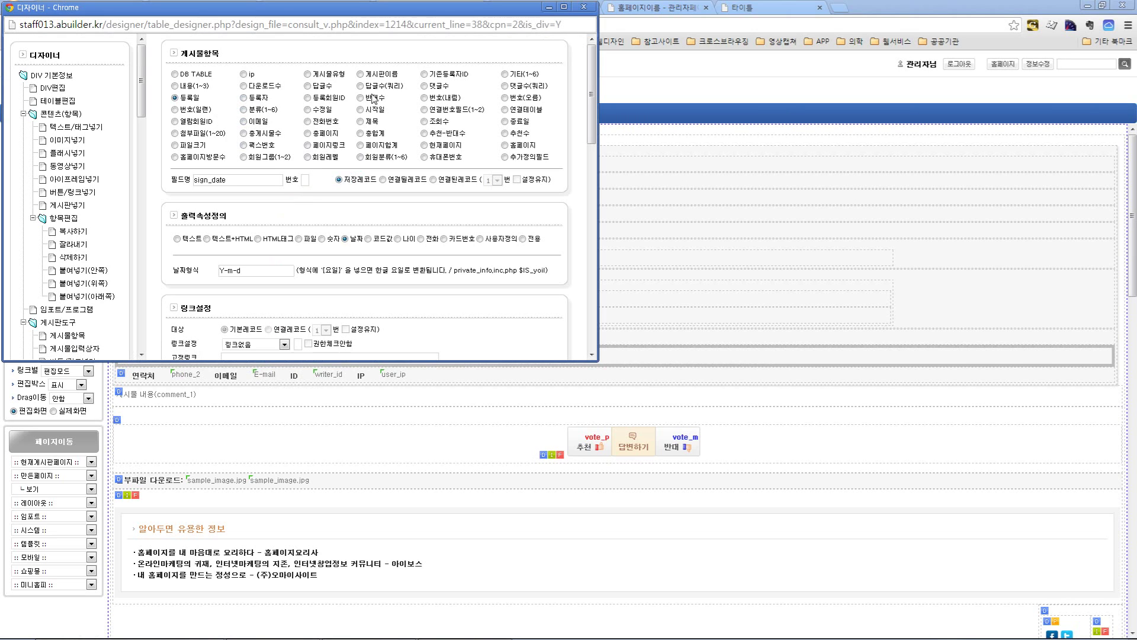
pyautogui.click(504, 74)
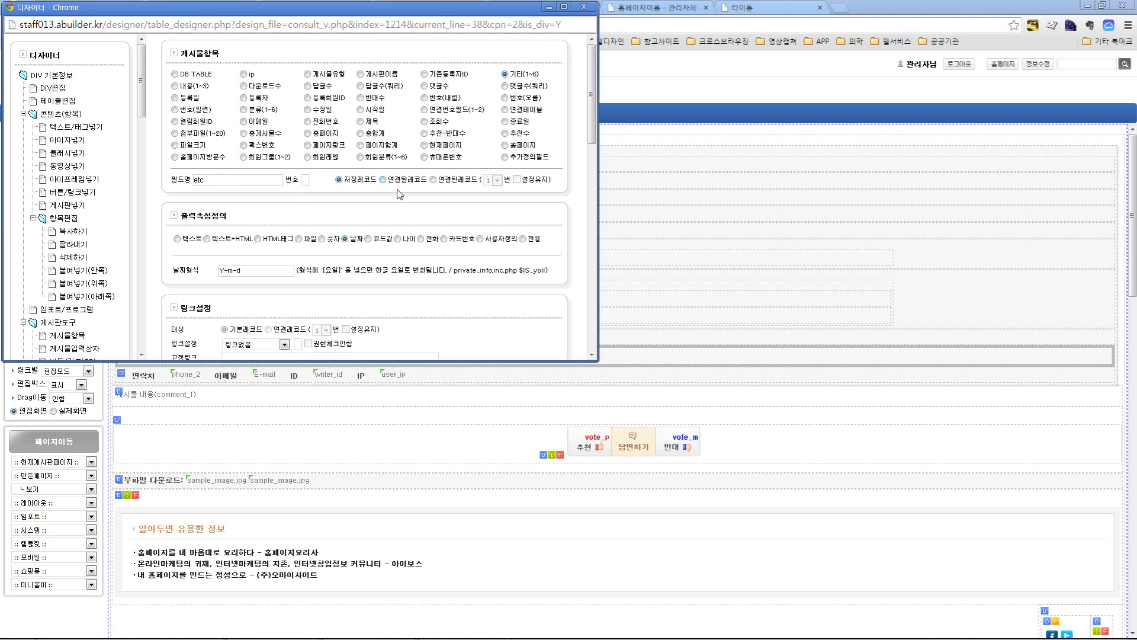
pyautogui.click(305, 180)
pyautogui.write('1')
pyautogui.click(177, 240)
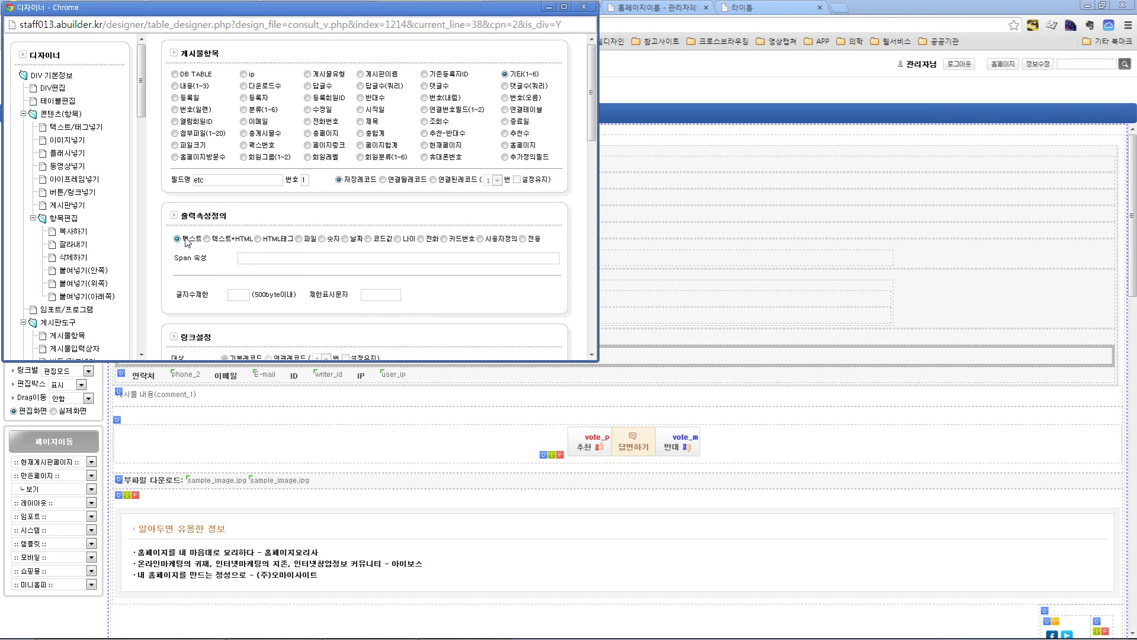
# Replace the 등록일 label in the item's opening tag with 회사명 and save the settings.
pyautogui.scroll(-2, 210, 248)
pyautogui.scroll(-3, 231, 261)
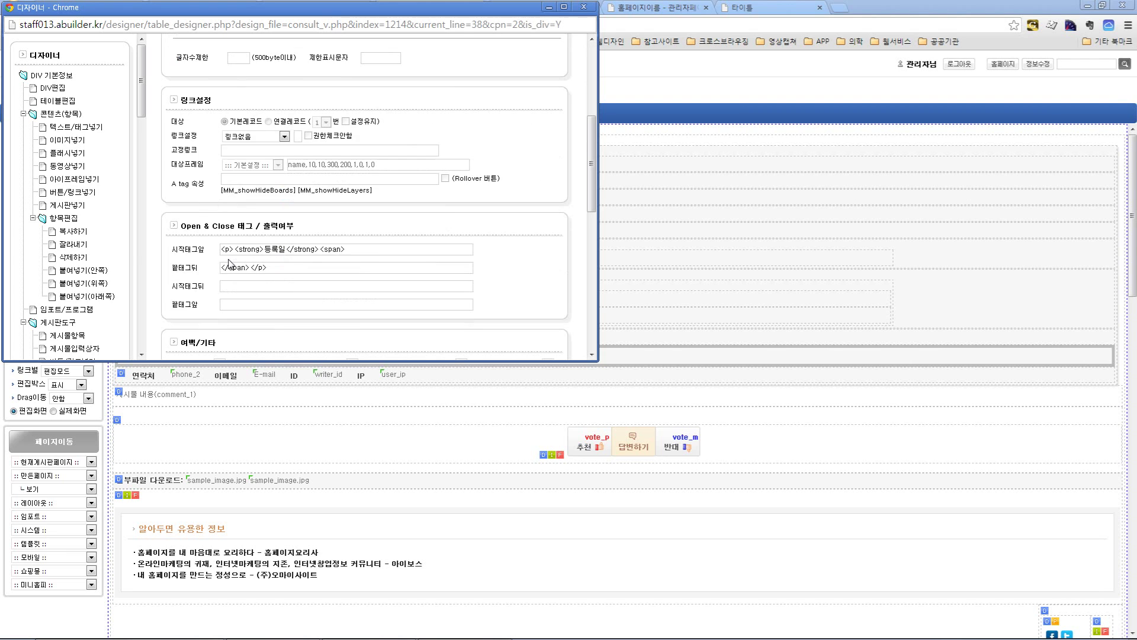
pyautogui.doubleClick(273, 189)
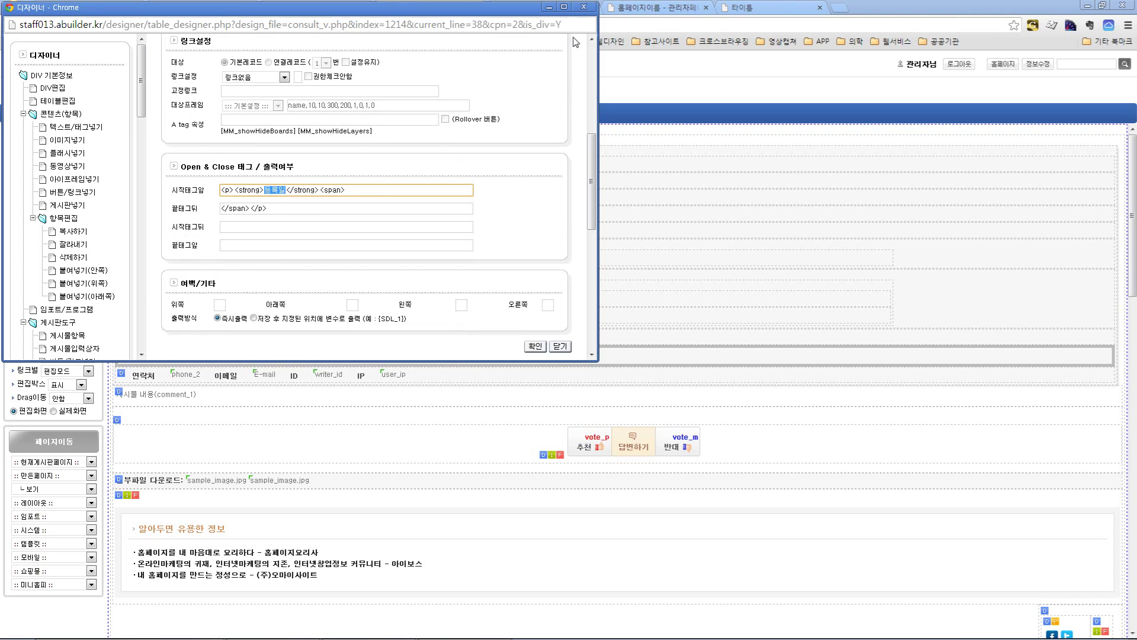
pyautogui.write('호')
pyautogui.write('사명')
pyautogui.scroll(-3, 539, 237)
pyautogui.click(536, 228)
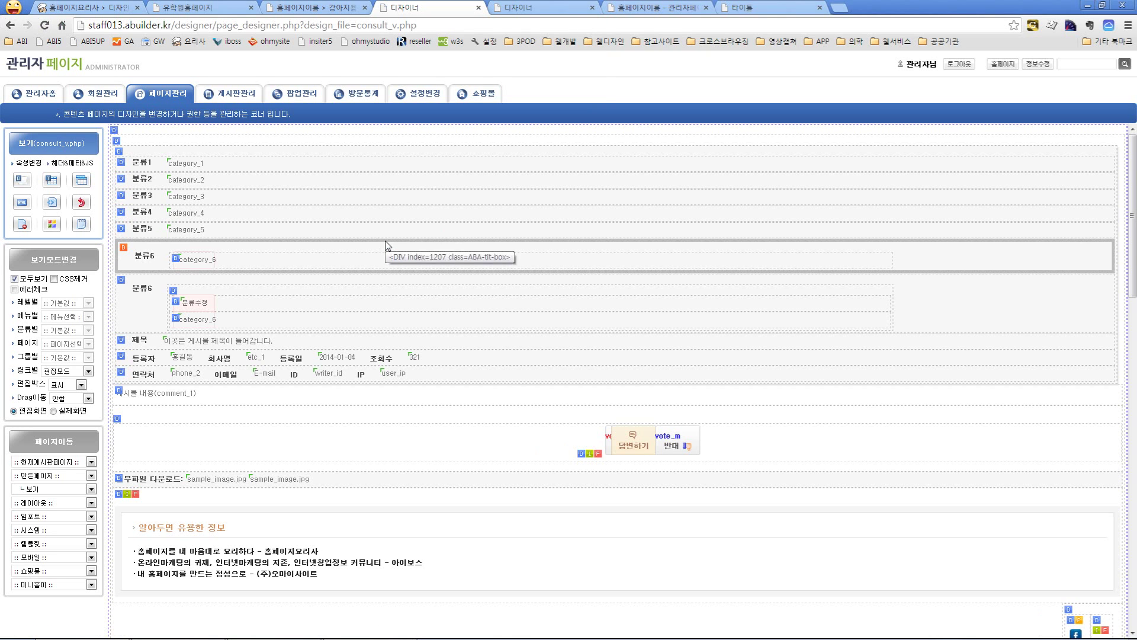
# Return to the website and open the 테스트 입니다. post to check its 회사명 item.
pyautogui.click(109, 67)
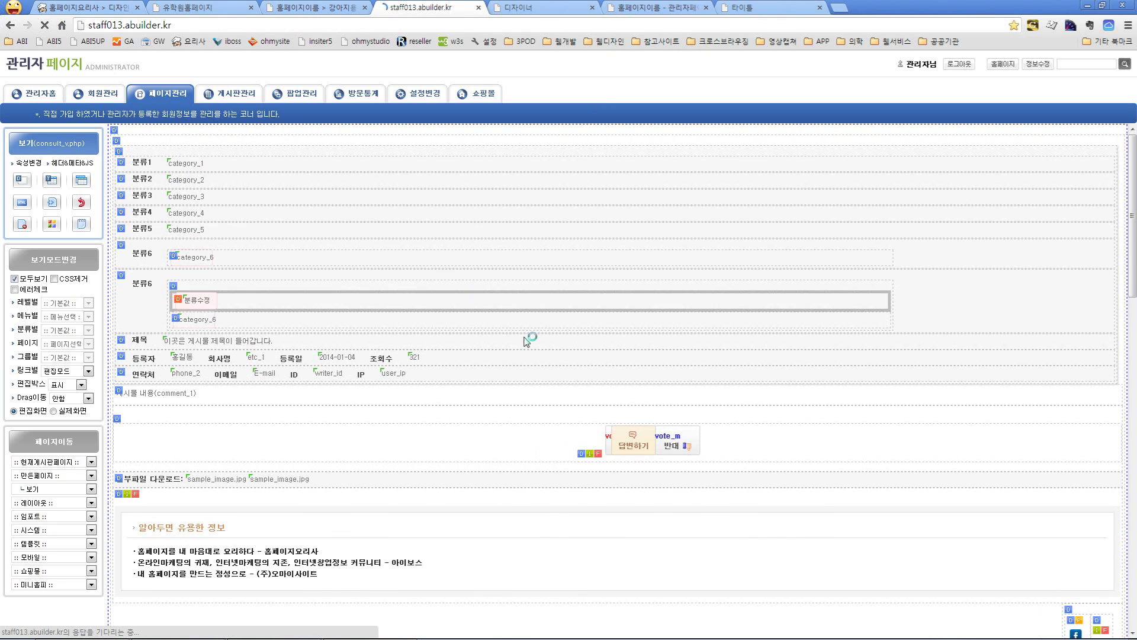
pyautogui.click(736, 627)
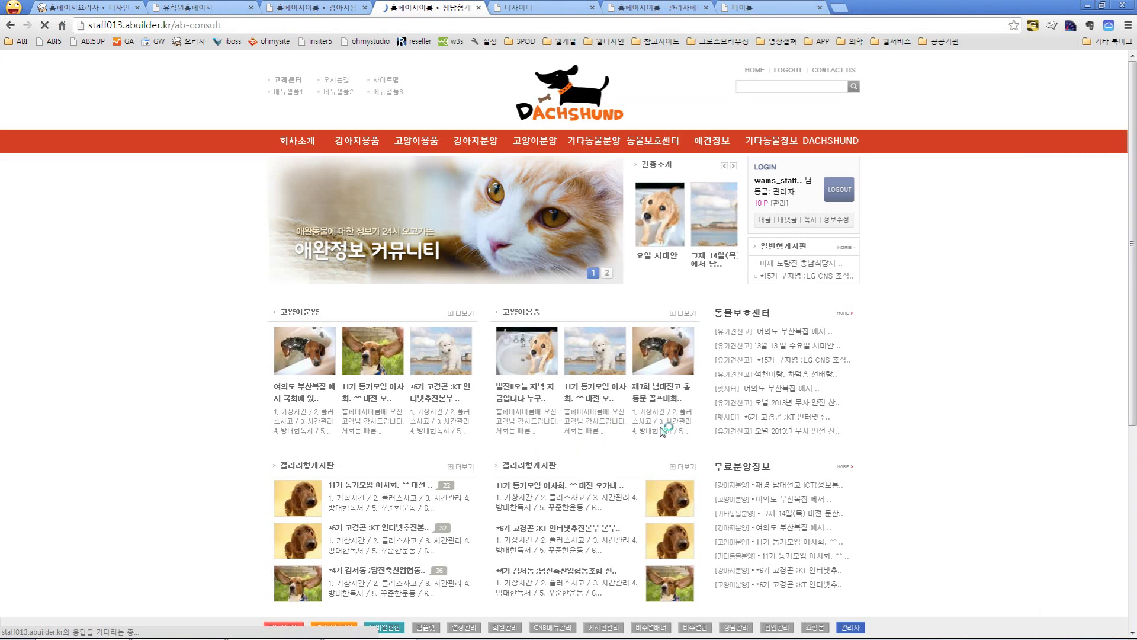
pyautogui.click(527, 323)
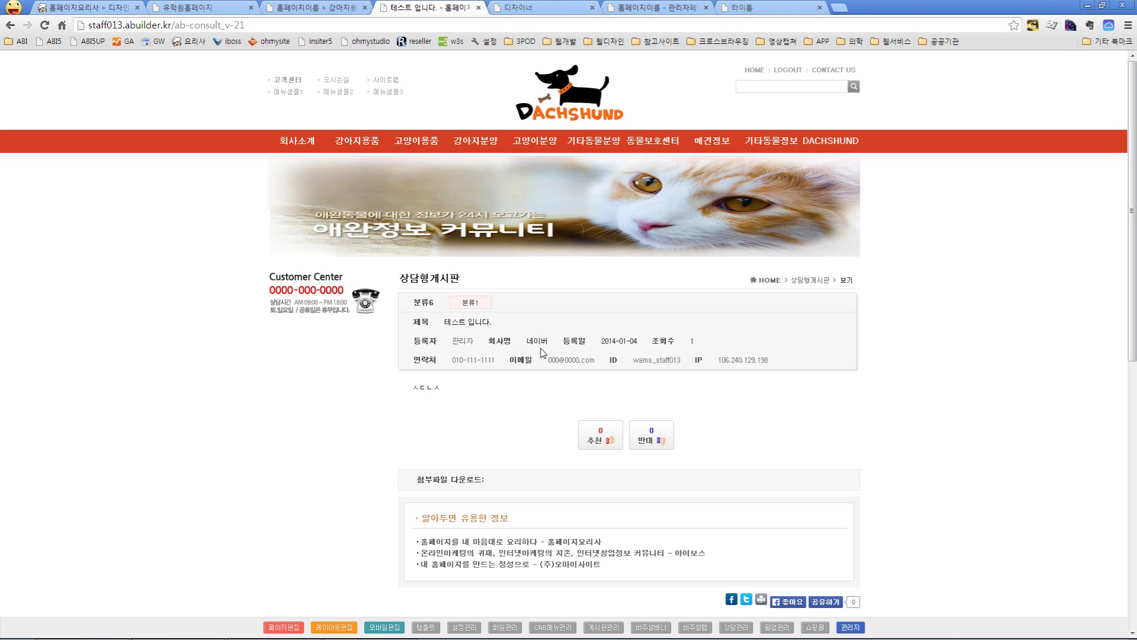
# Open the post view page in the page designer and review the 회사명 item's field settings without changing them.
pyautogui.click(289, 627)
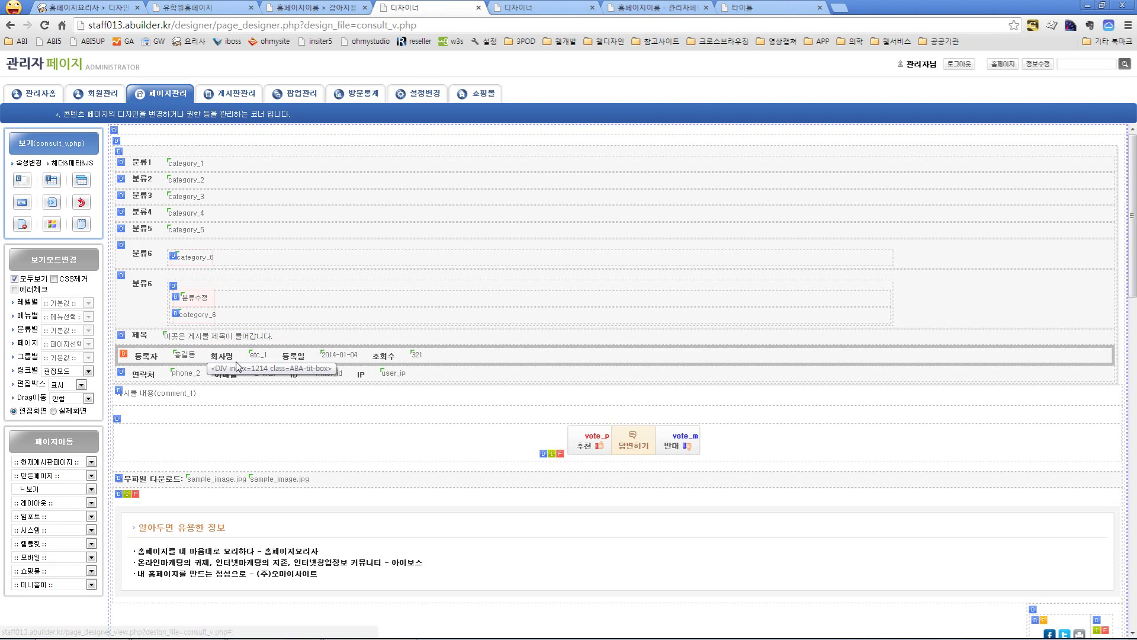
pyautogui.click(258, 360)
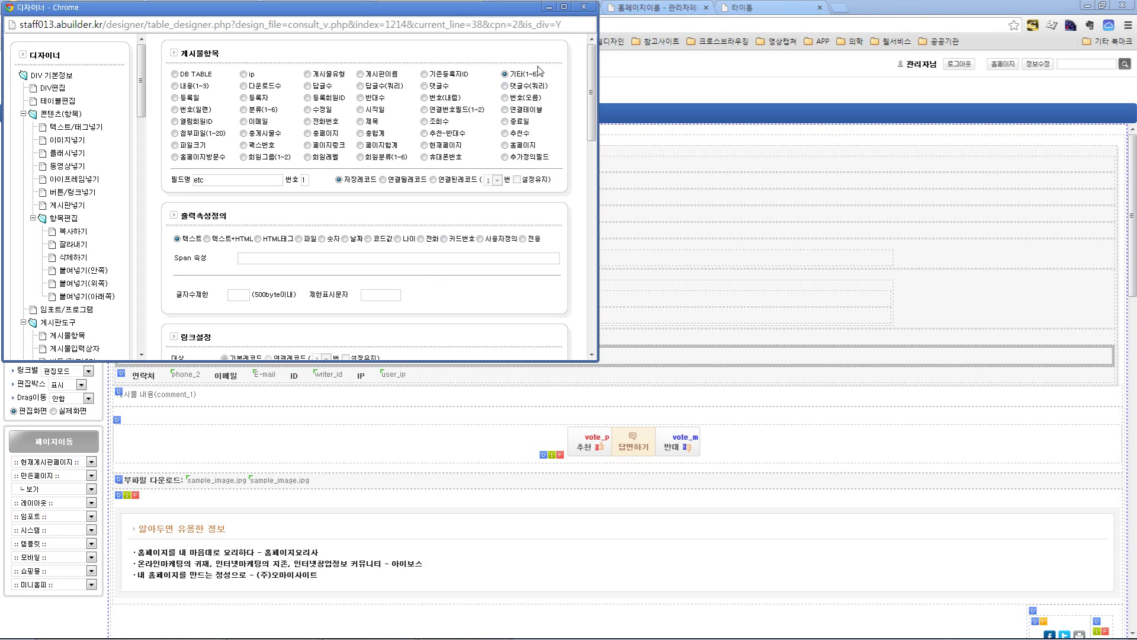
pyautogui.click(584, 7)
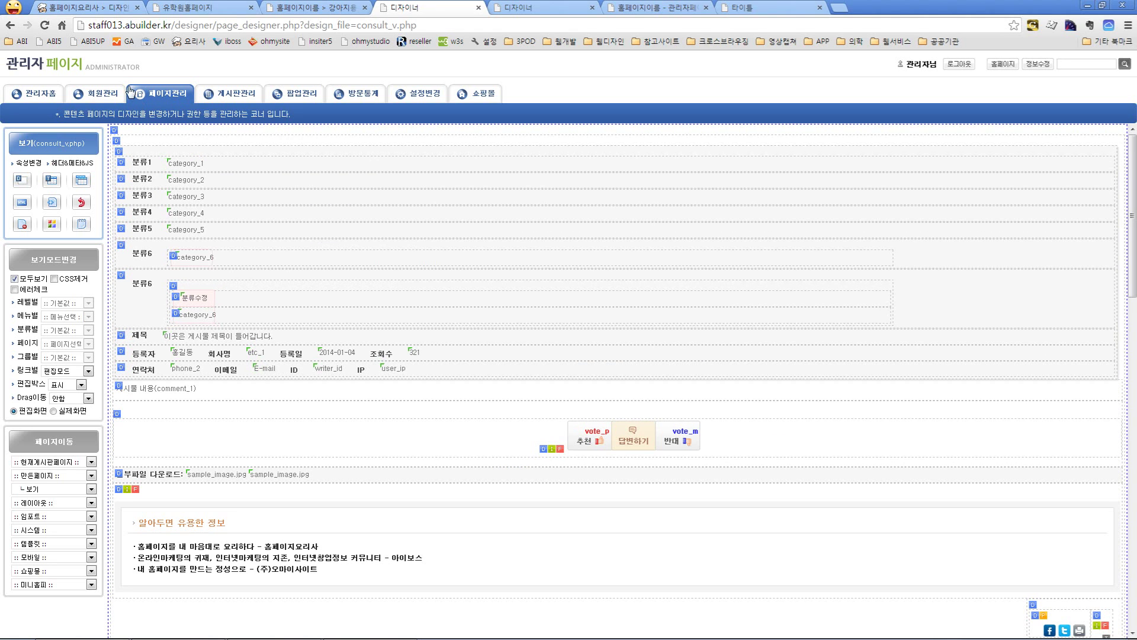
# Return to the website, go to the consultation board's list page and open that page in the page designer.
pyautogui.click(121, 65)
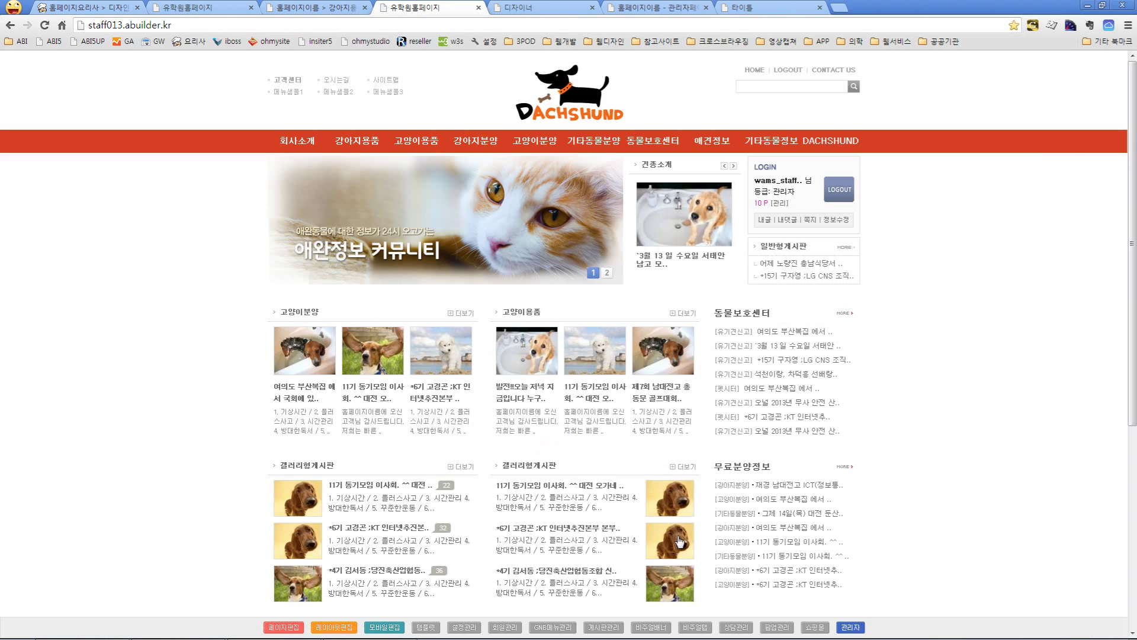
pyautogui.click(733, 625)
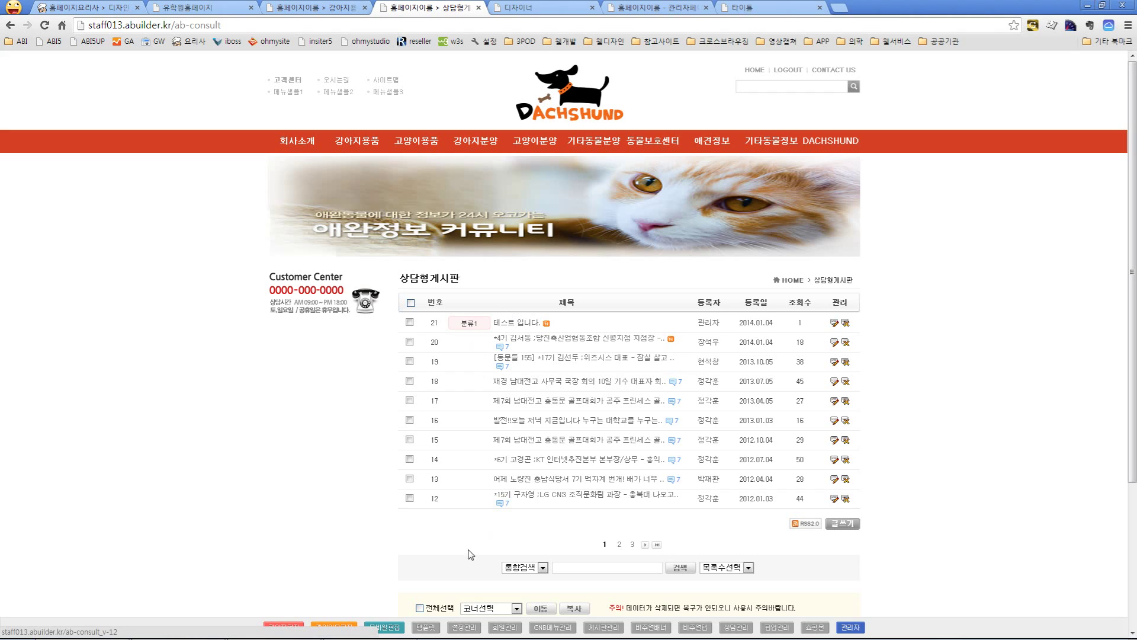
pyautogui.click(284, 627)
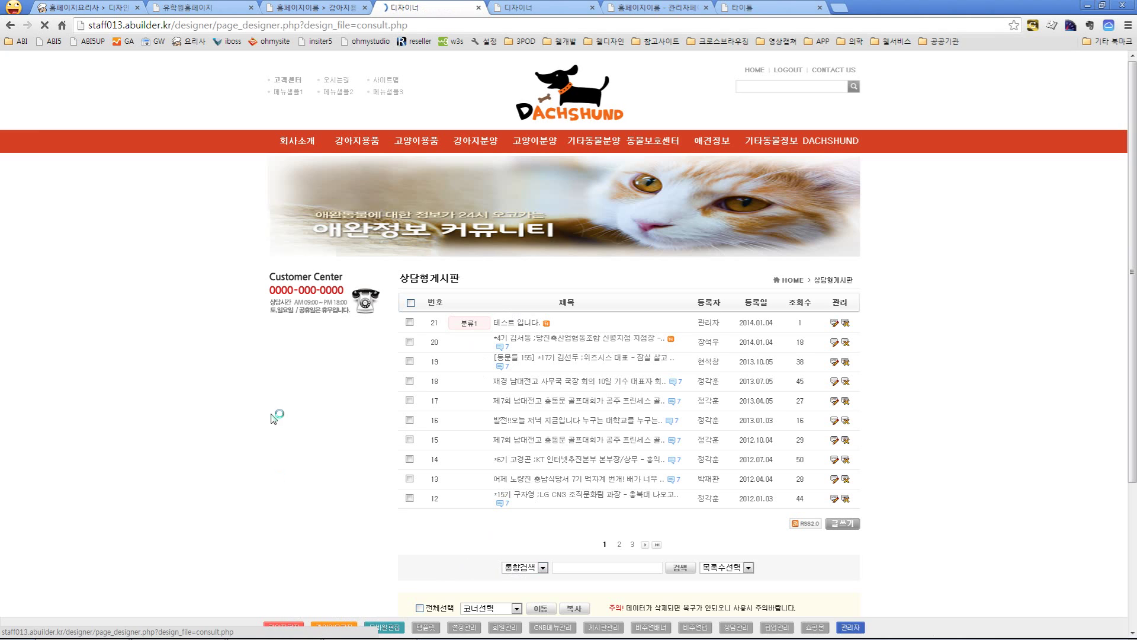
# Apply 임포트변경 to the post list block's 상담목록폼 import and open the list form for editing.
pyautogui.click(131, 155)
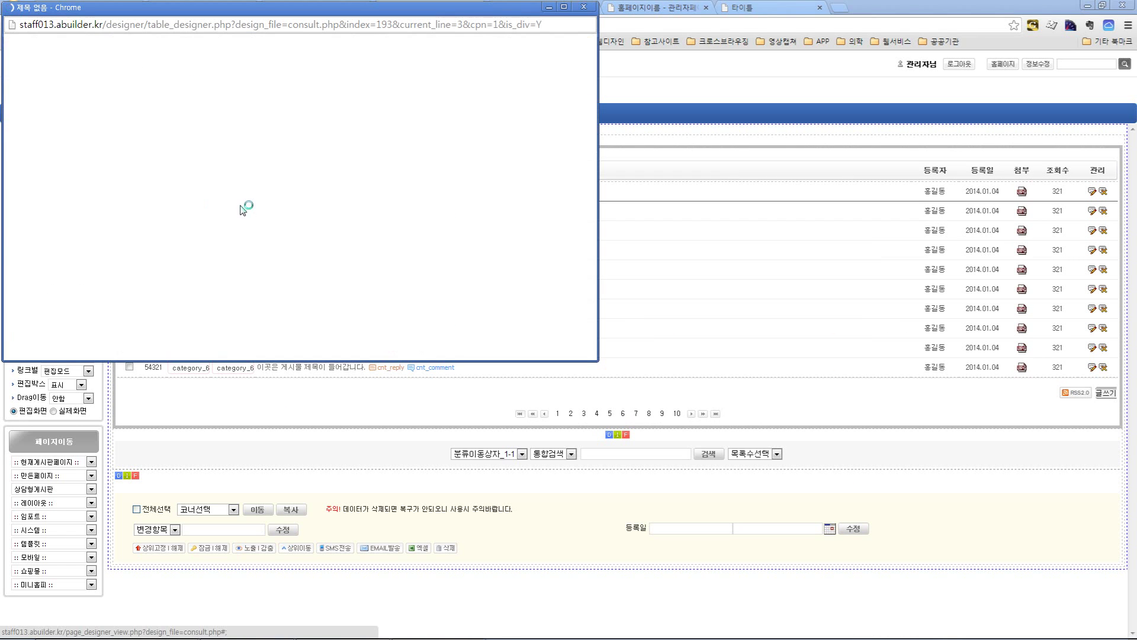
pyautogui.click(540, 76)
pyautogui.click(537, 100)
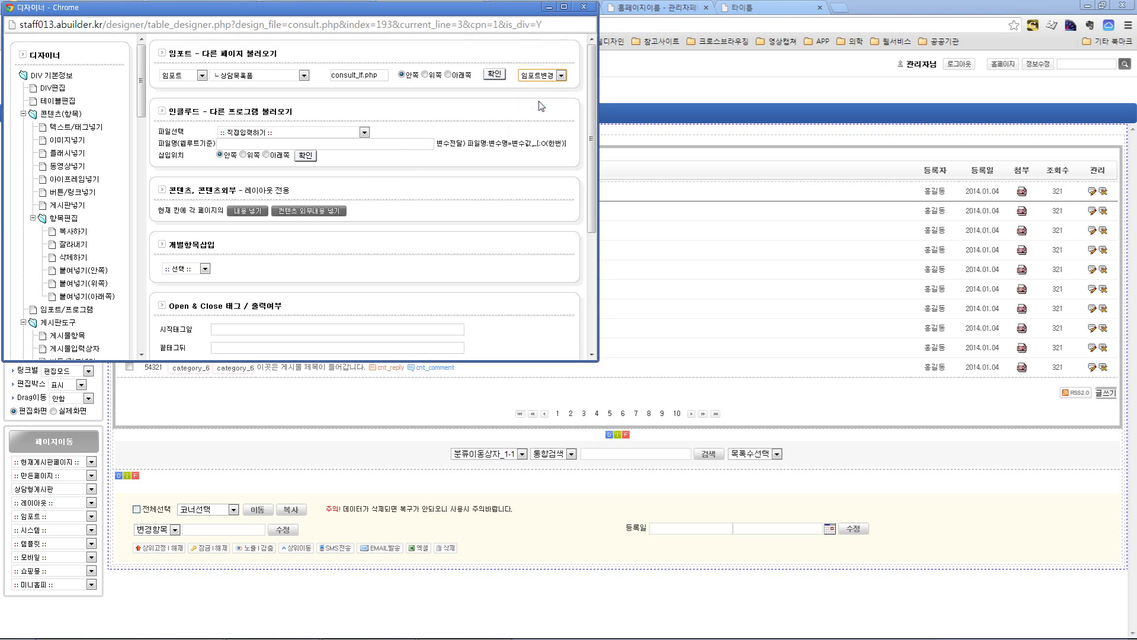
pyautogui.click(495, 74)
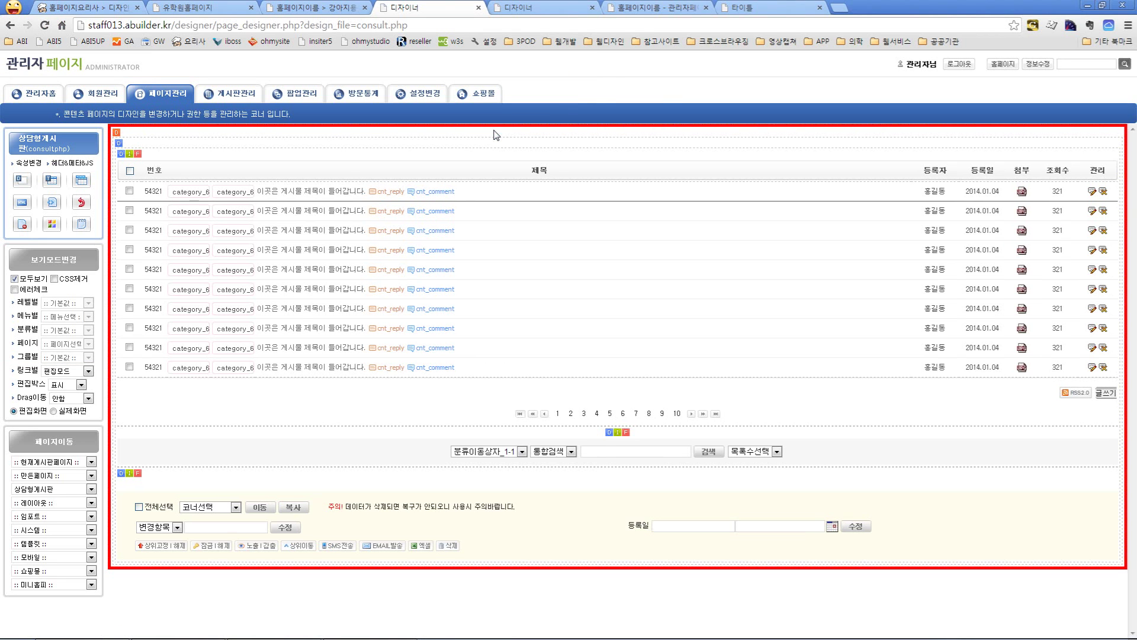
pyautogui.click(139, 154)
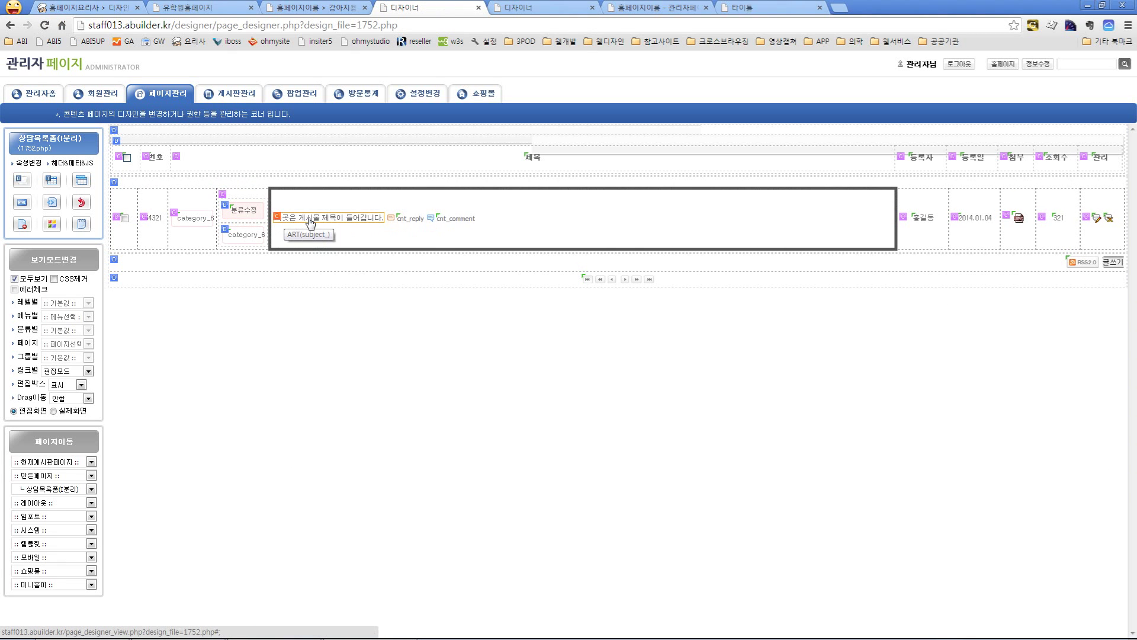
# Insert a board post item using the 기타(1-6) field with number 1 into the title cell of the list row.
pyautogui.click(277, 219)
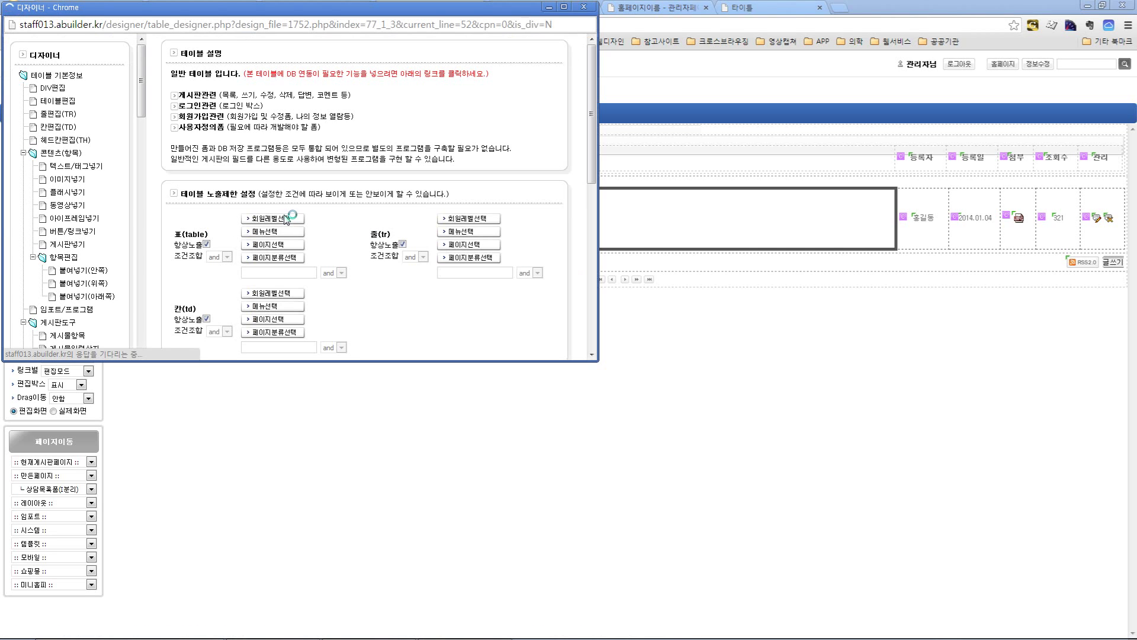
pyautogui.moveTo(142, 110); pyautogui.dragTo(142, 141)
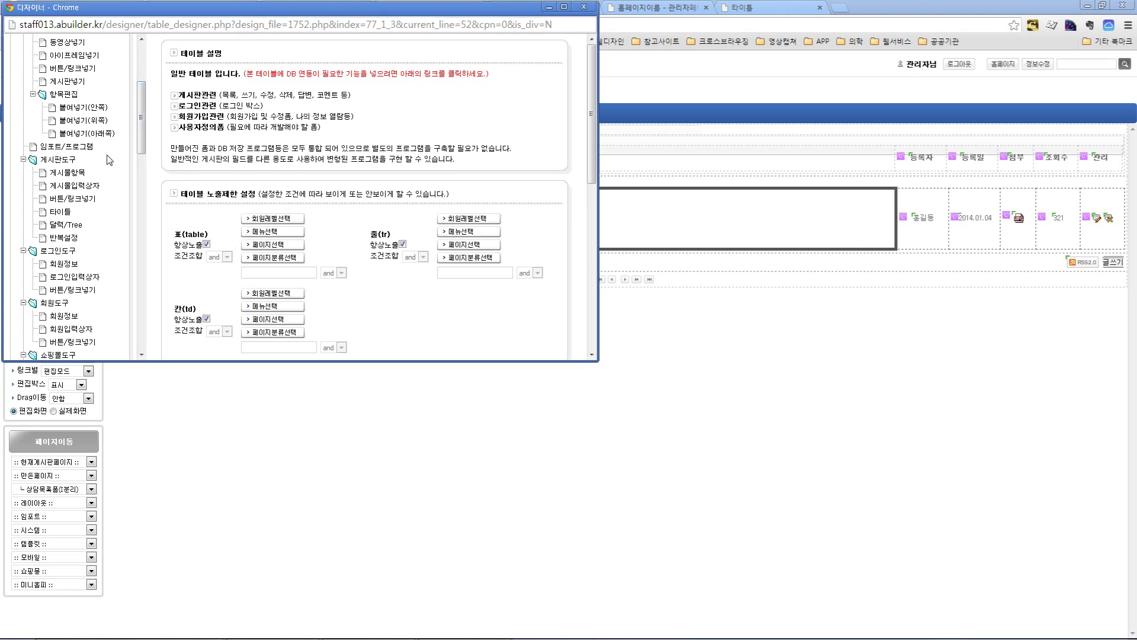
pyautogui.click(74, 185)
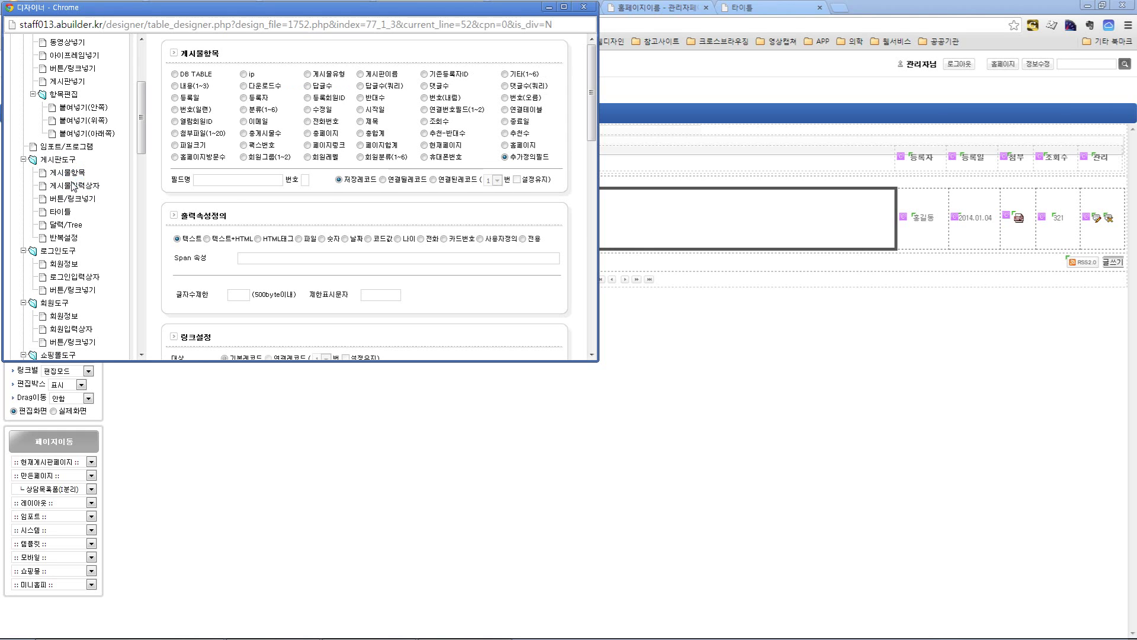
pyautogui.click(505, 74)
pyautogui.click(305, 179)
pyautogui.write('1')
pyautogui.scroll(-1, 371, 197)
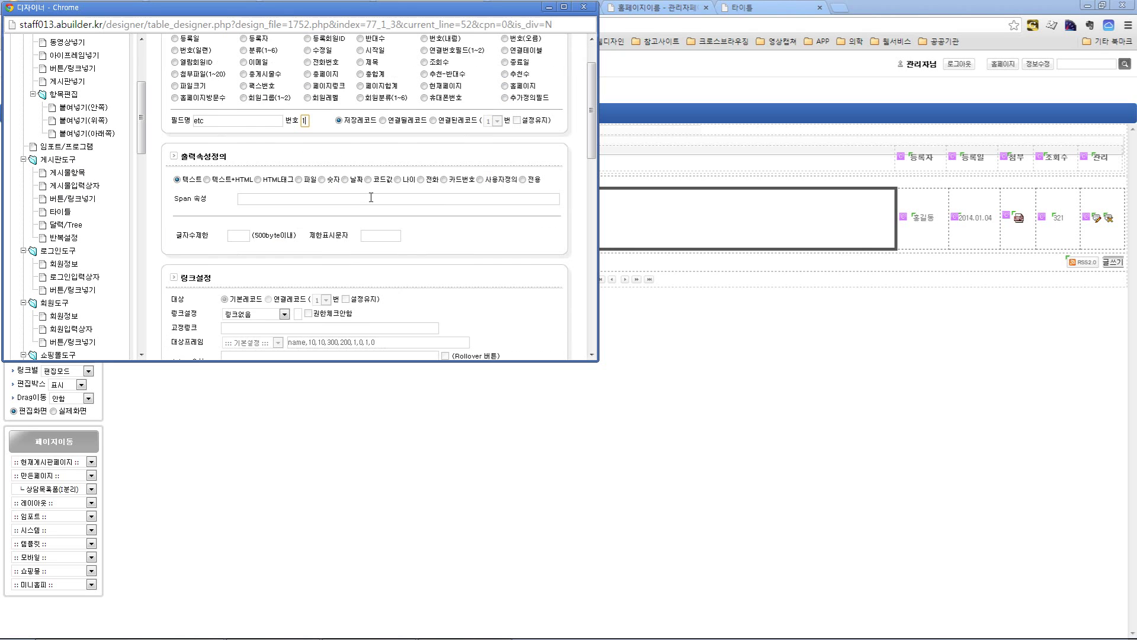
pyautogui.scroll(-4, 391, 196)
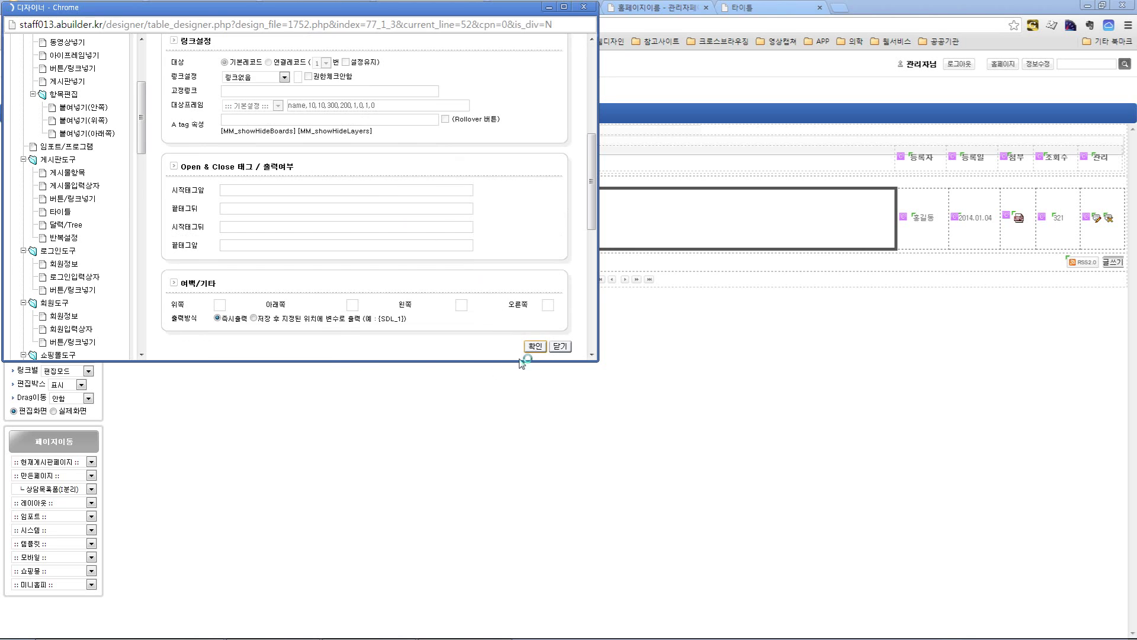
pyautogui.click(535, 346)
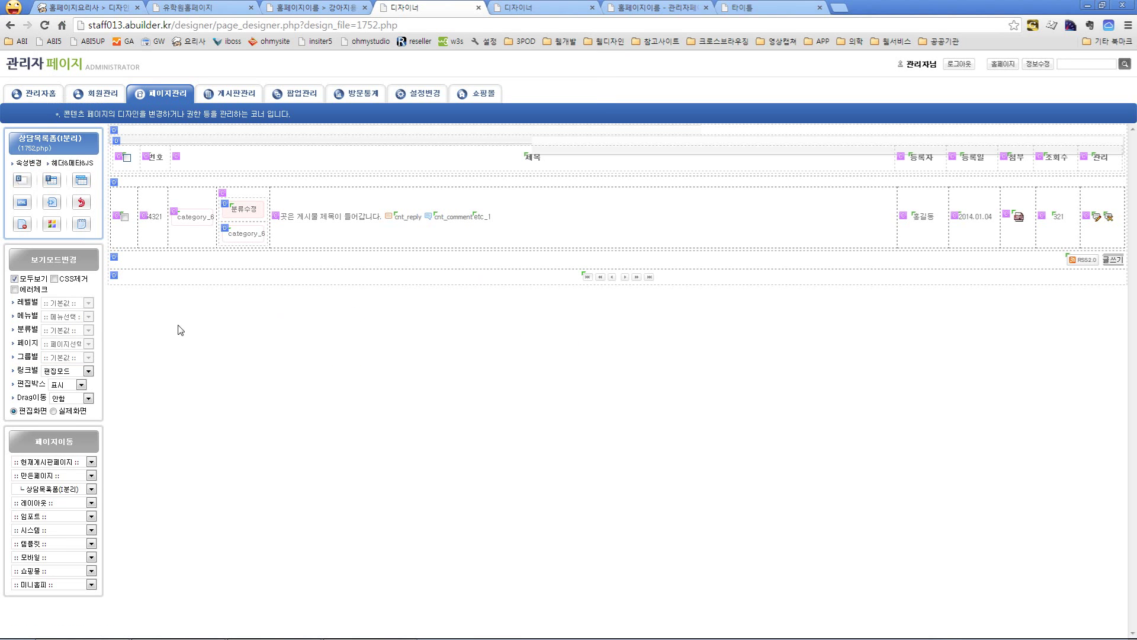
# Cut the etc_1 item from the end of the title cell and paste it above the post title item.
pyautogui.click(484, 219)
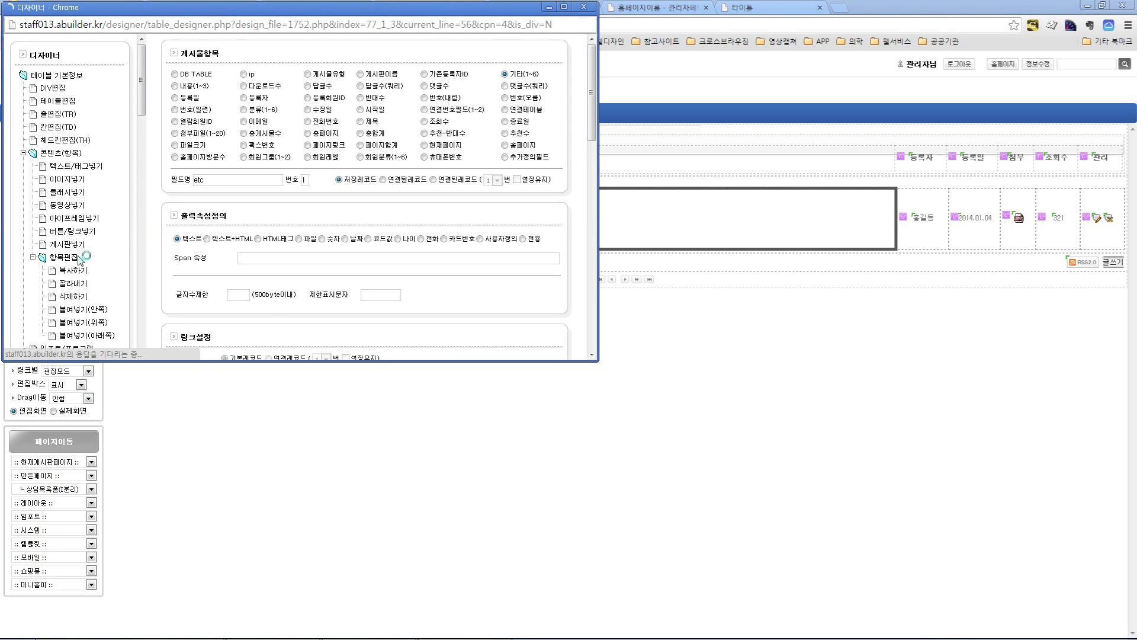
pyautogui.click(72, 284)
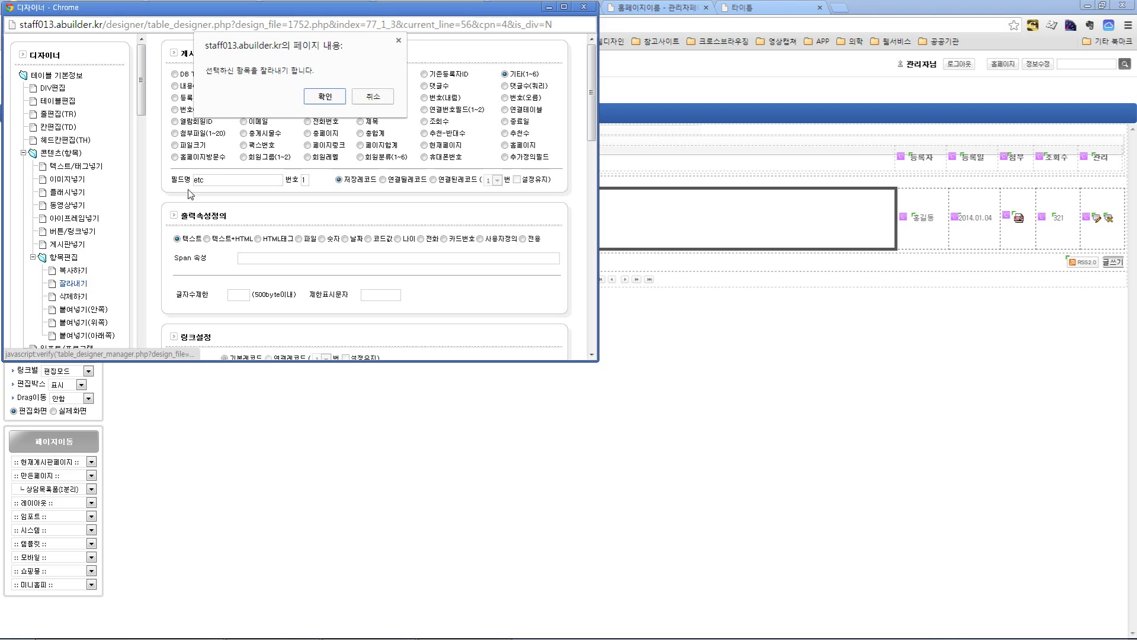
pyautogui.click(324, 96)
pyautogui.click(335, 234)
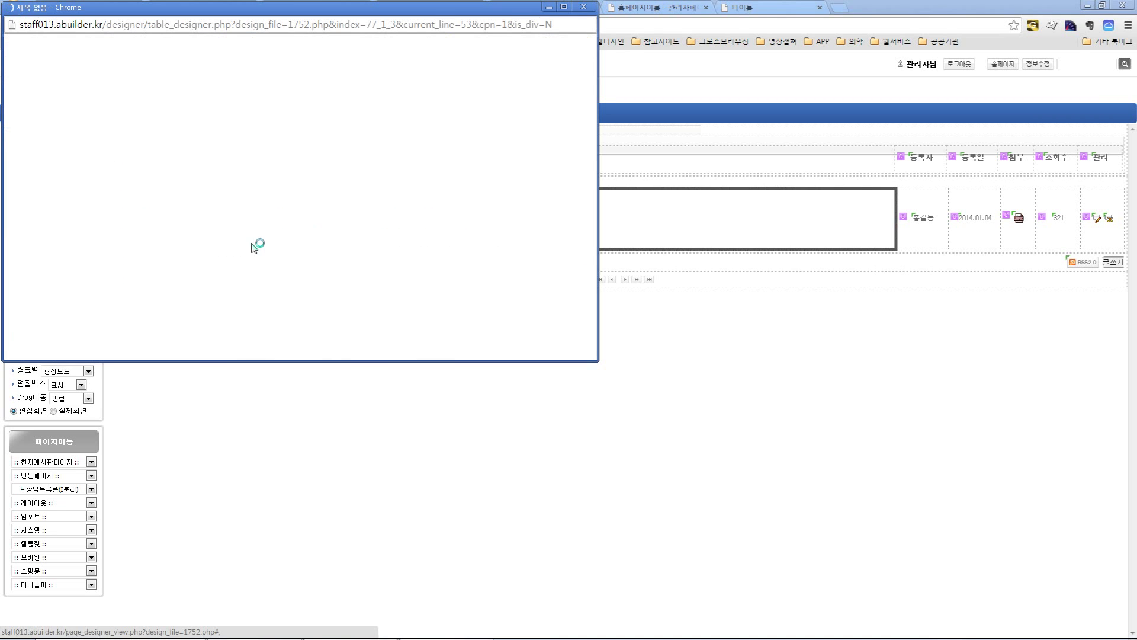
pyautogui.click(80, 309)
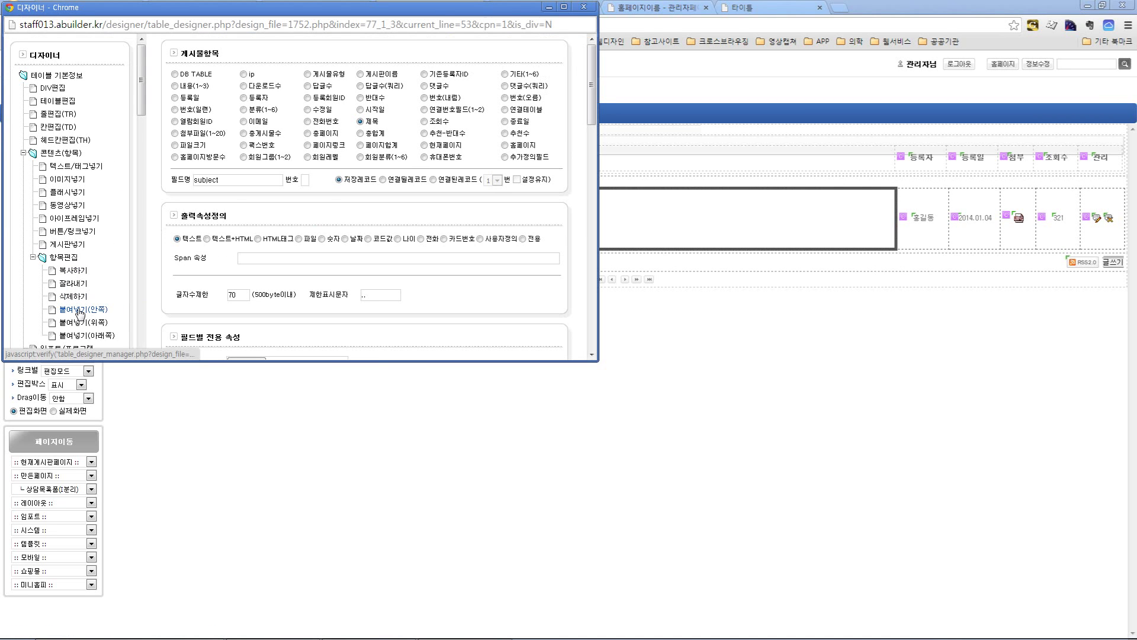
pyautogui.press('Return')
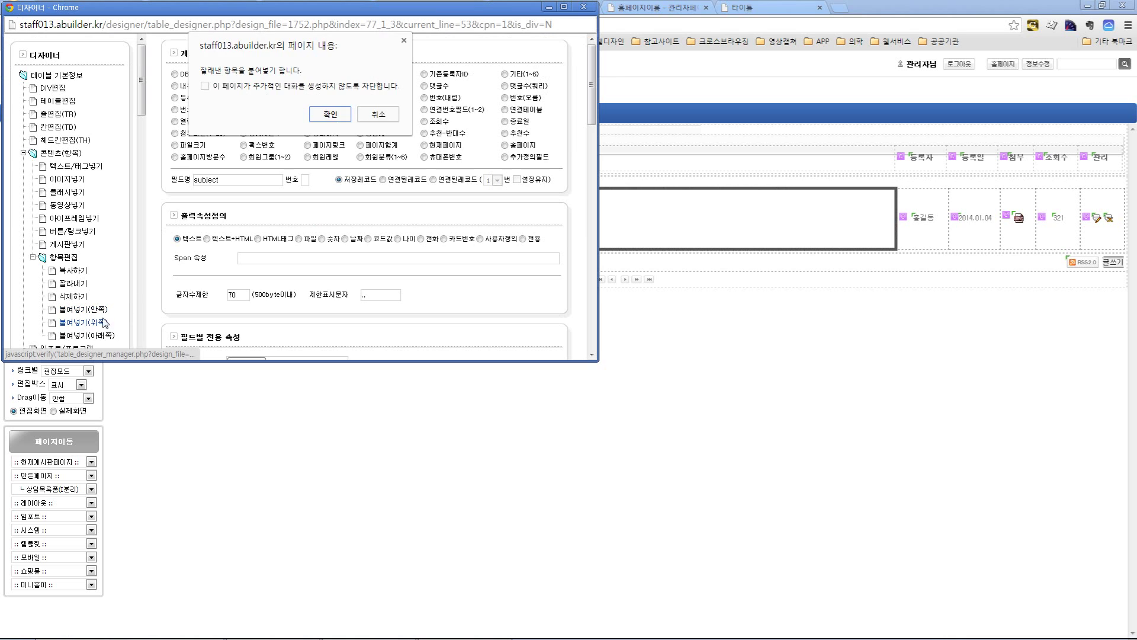
pyautogui.click(325, 114)
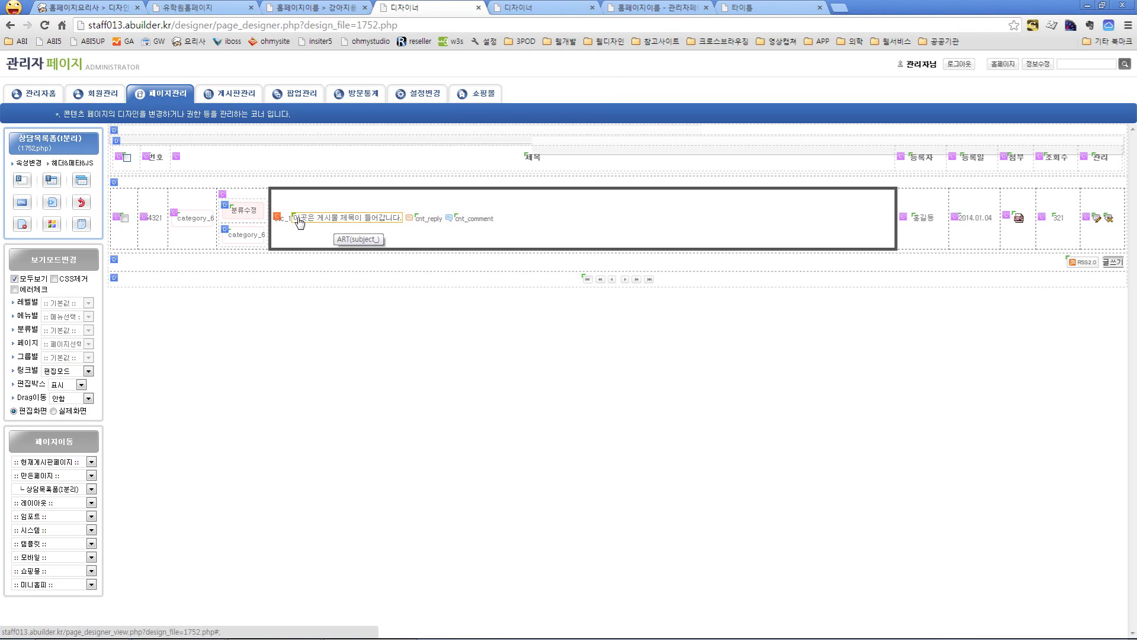
# Enclose the etc_1 item in square brackets, with [ before the start tag and ] after the end tag, and save.
pyautogui.click(287, 221)
pyautogui.scroll(-8, 293, 190)
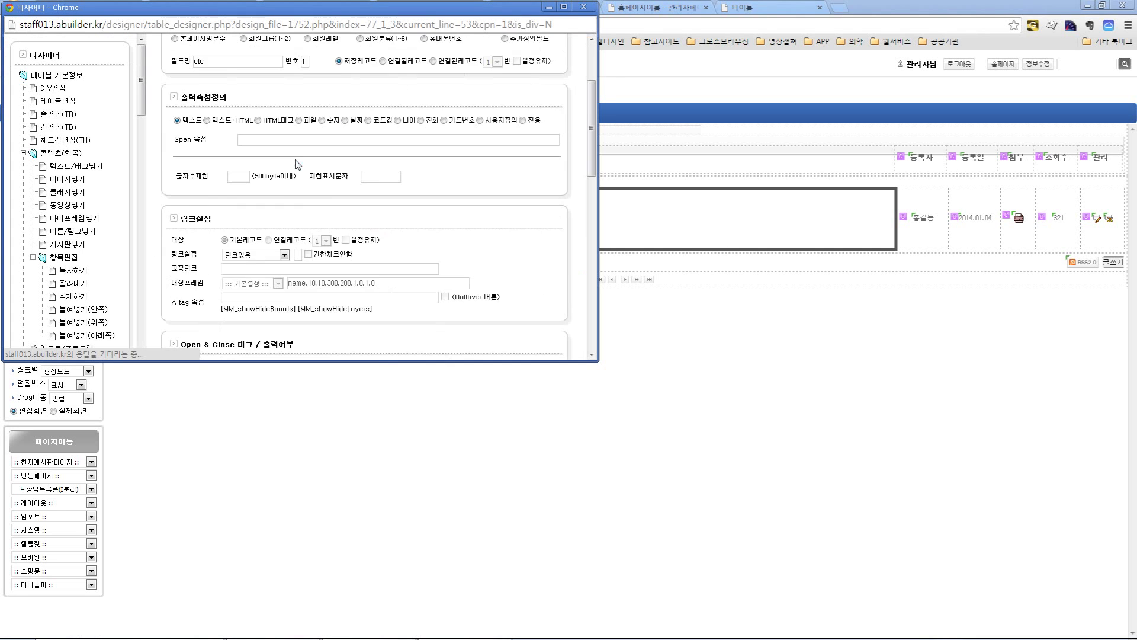
pyautogui.click(263, 250)
pyautogui.write('[')
pyautogui.press('Tab')
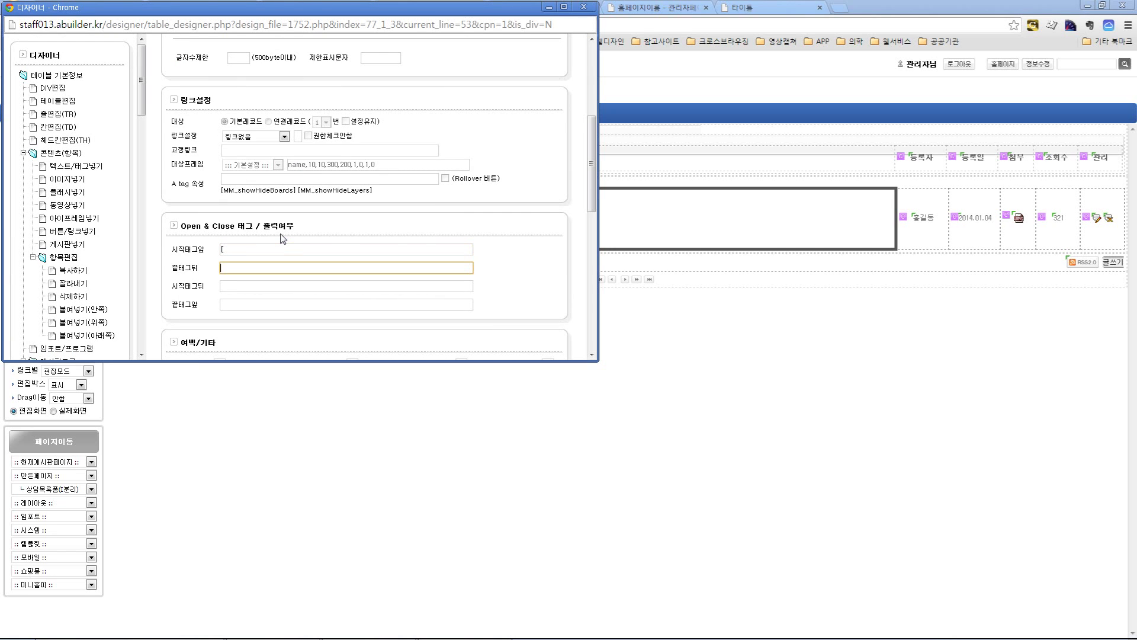
pyautogui.write(']')
pyautogui.press('Return')
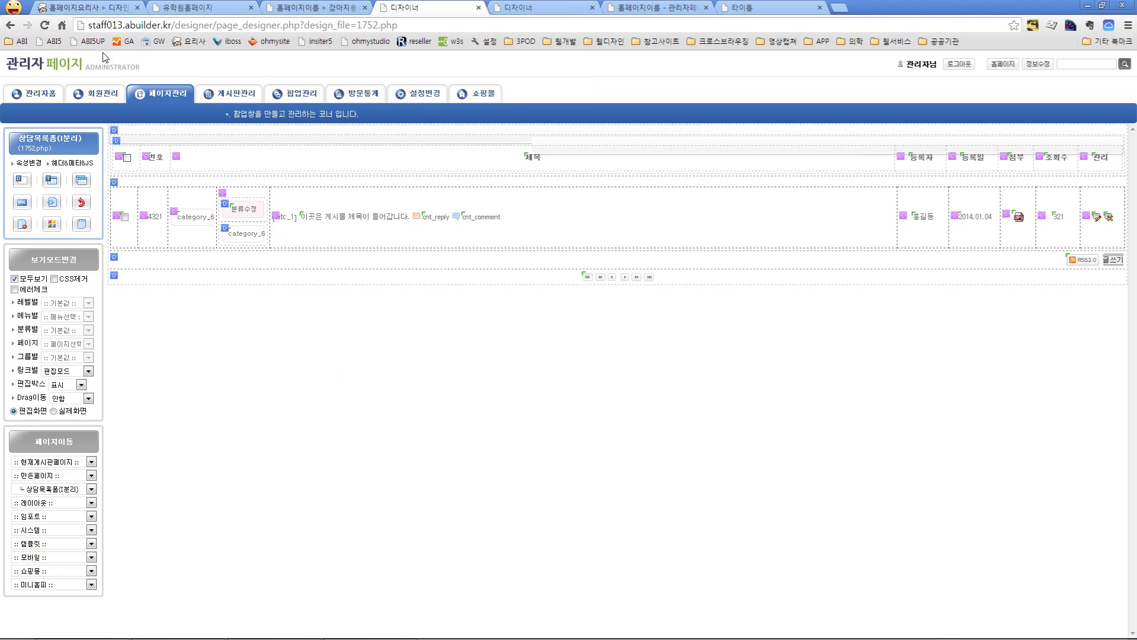
# Open the website's consultation board list in another tab and check the bracketed company name before the 테스트 입니다. title.
pyautogui.middleClick(87, 65)
pyautogui.moveTo(499, 11); pyautogui.dragTo(418, 8)
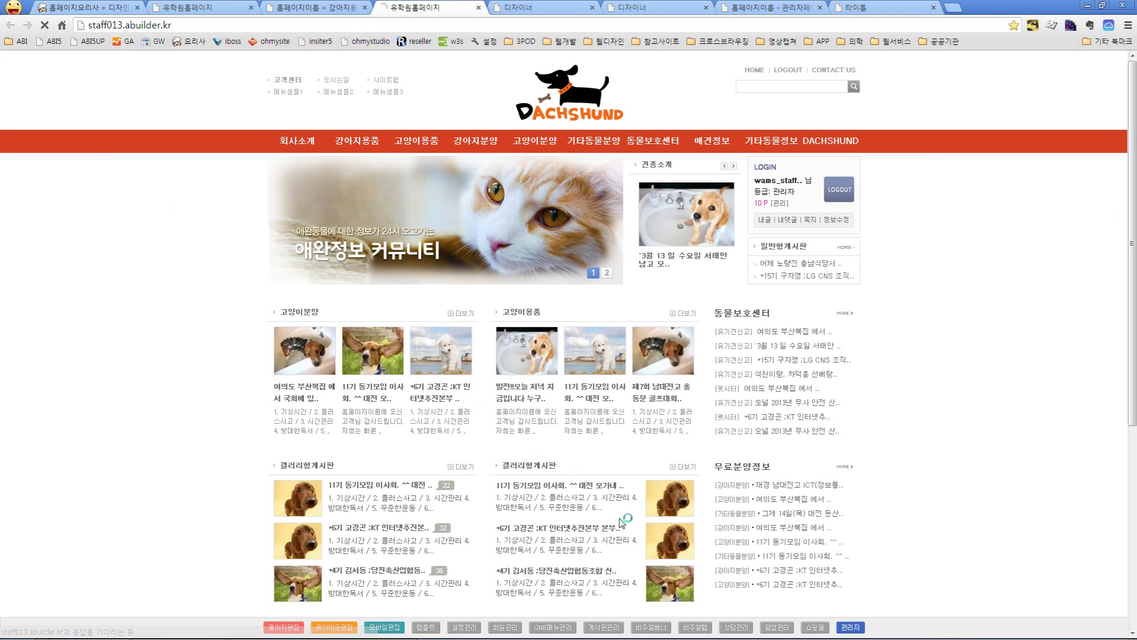
pyautogui.click(725, 631)
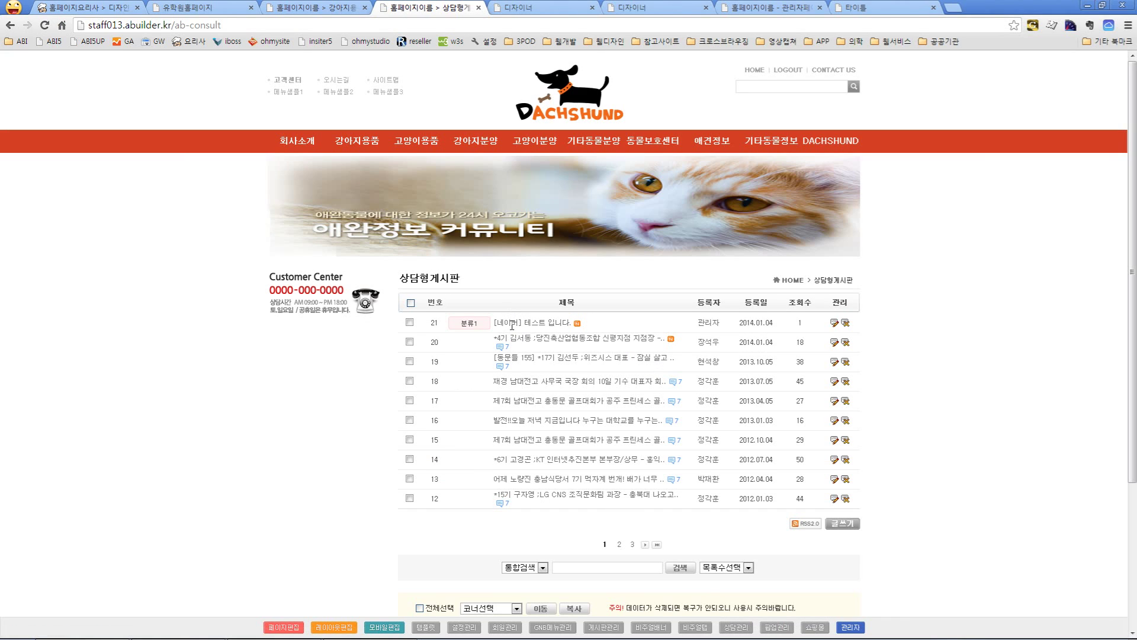
pyautogui.doubleClick(508, 323)
pyautogui.click(513, 323)
# Reopen the list form's etc_1 item, set its link to 기본링크 with 제목(내용보기), save it and return to the website.
pyautogui.click(284, 628)
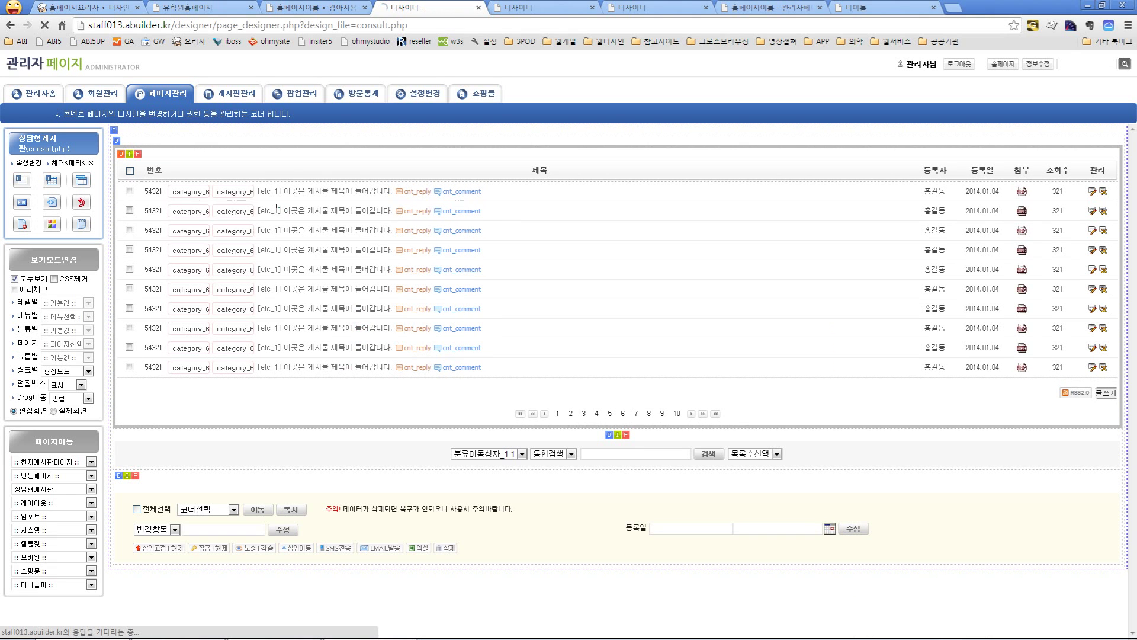
pyautogui.click(138, 155)
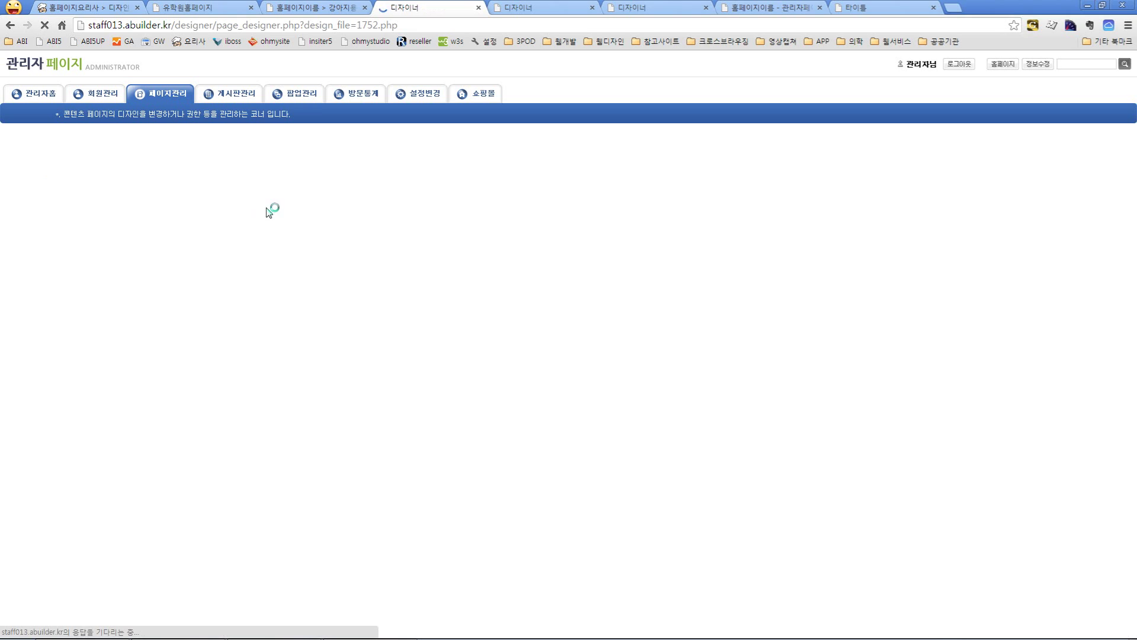
pyautogui.click(279, 221)
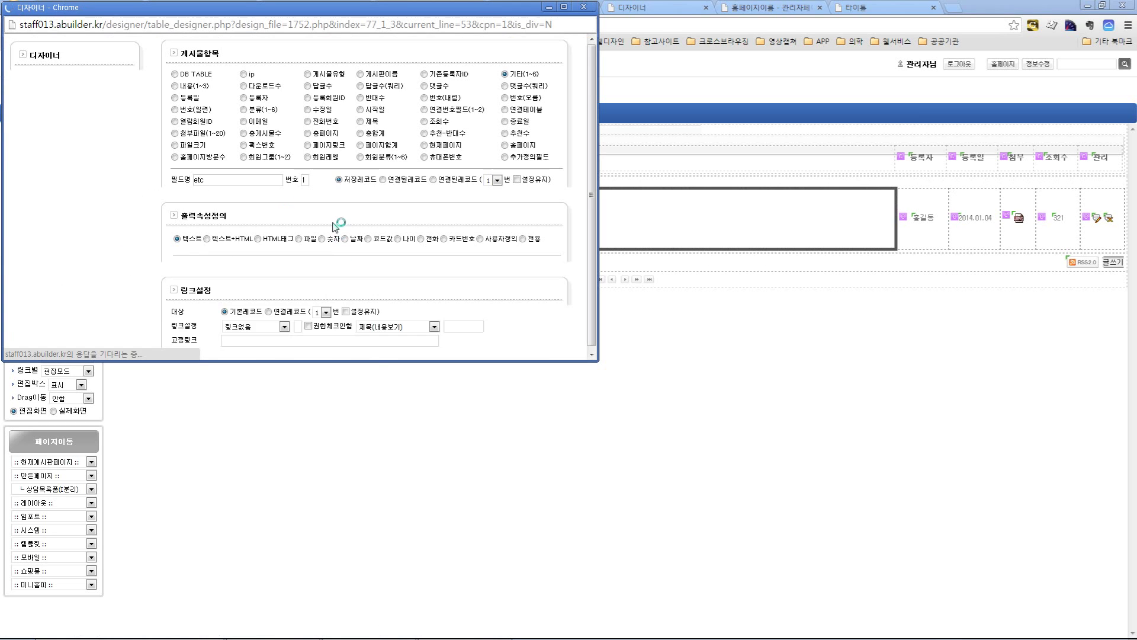
pyautogui.scroll(-3, 342, 178)
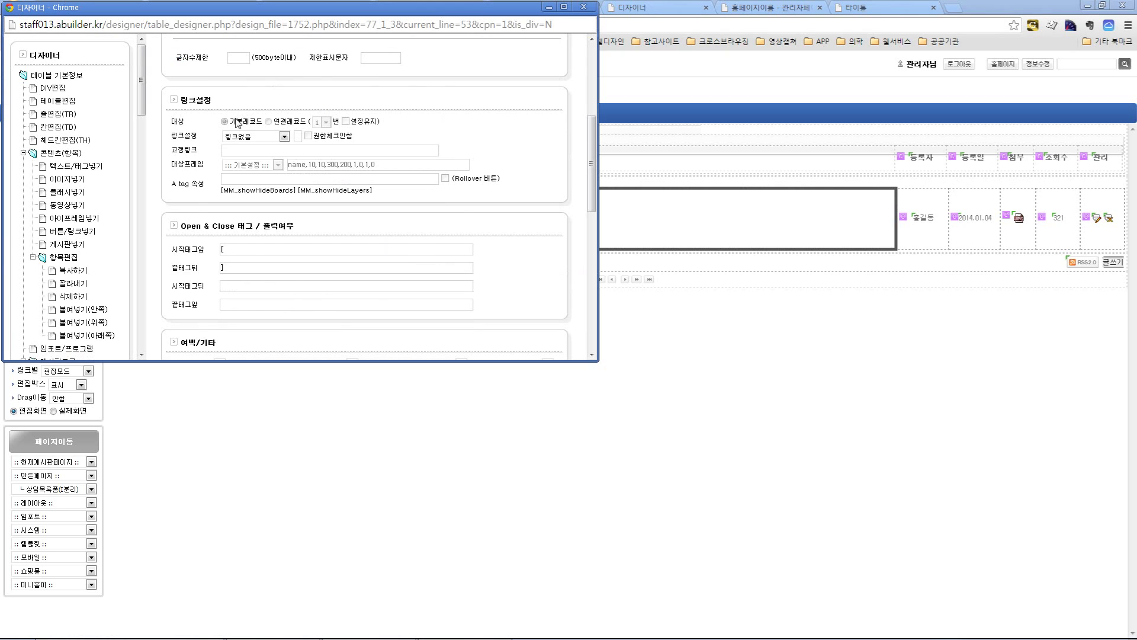
pyautogui.click(241, 137)
pyautogui.click(245, 147)
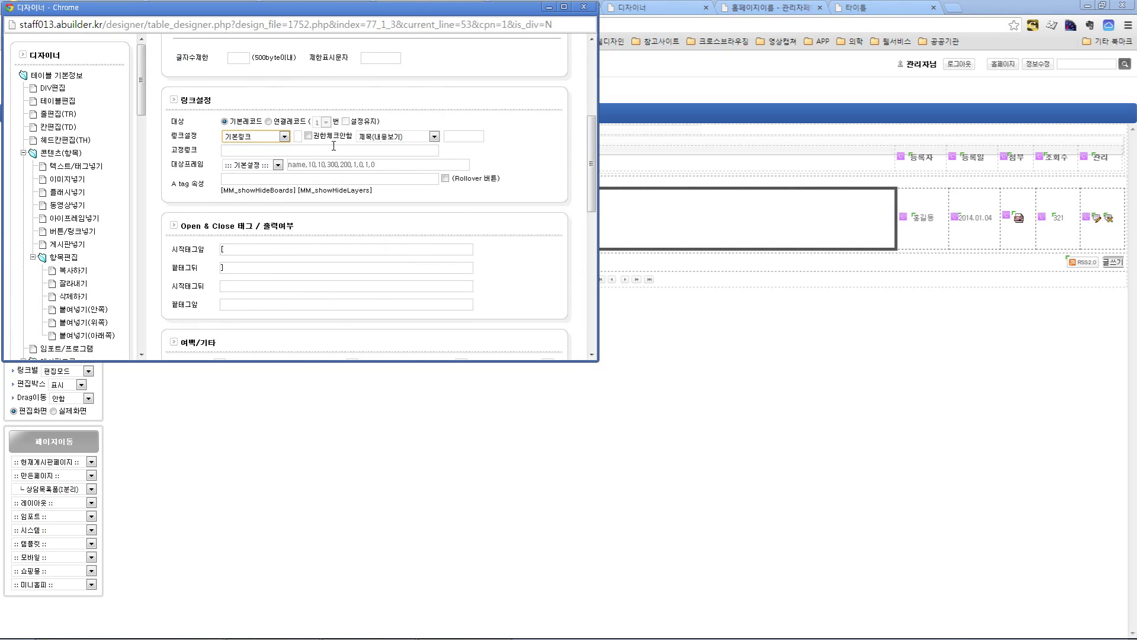
pyautogui.scroll(-2, 531, 175)
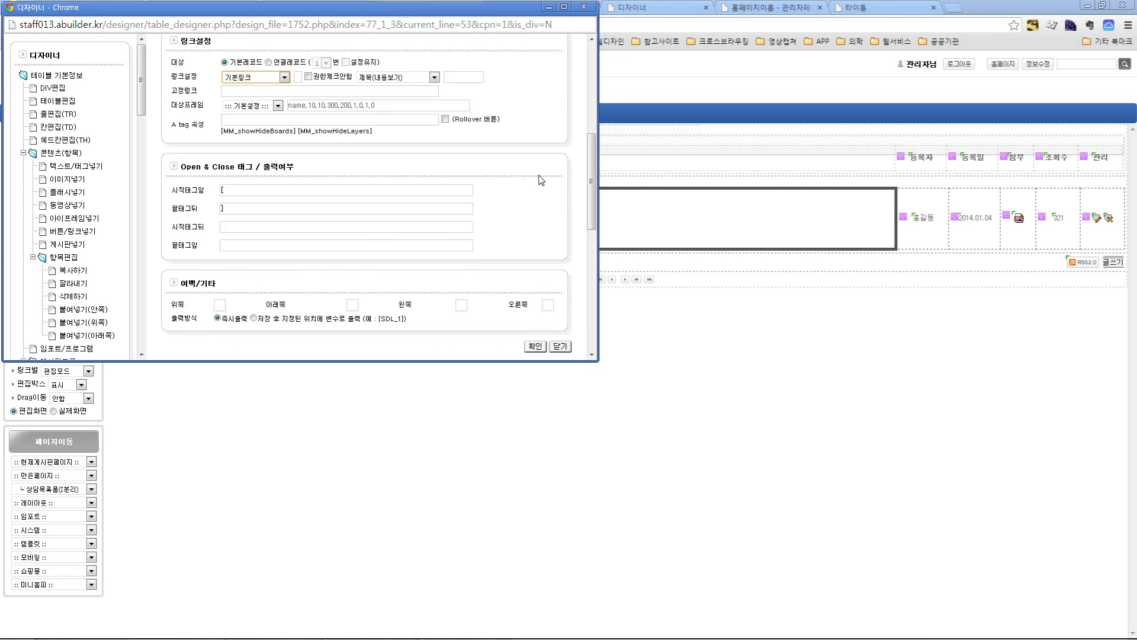
pyautogui.click(534, 289)
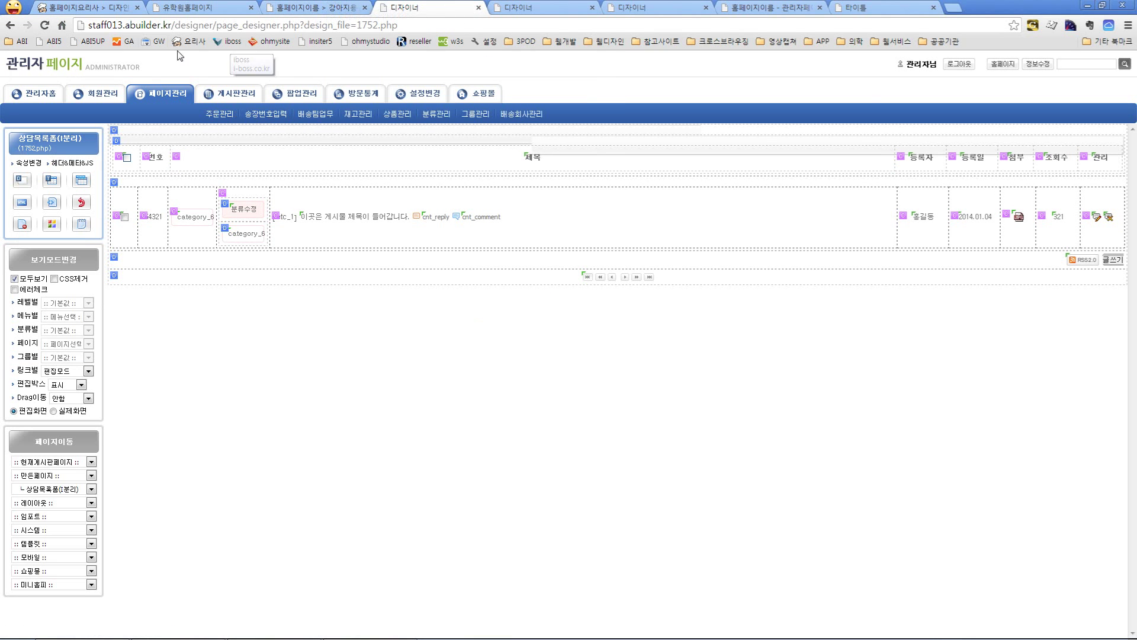
pyautogui.click(120, 60)
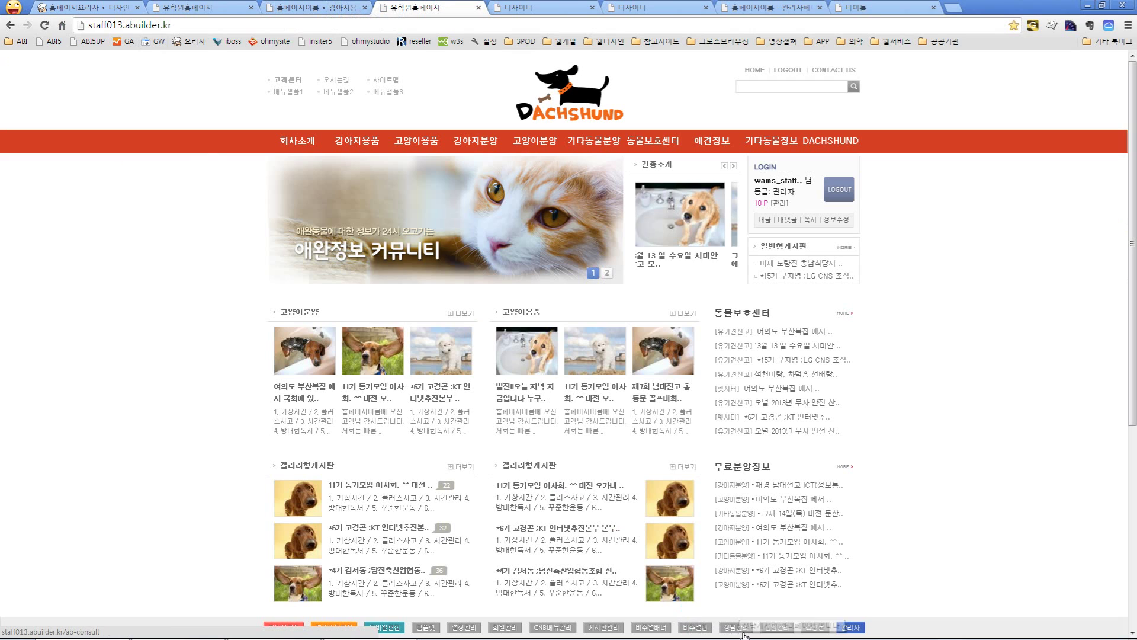
# Open the 테스트 입니다. post from its company name in the consultation board list, check it and return to the list.
pyautogui.click(736, 628)
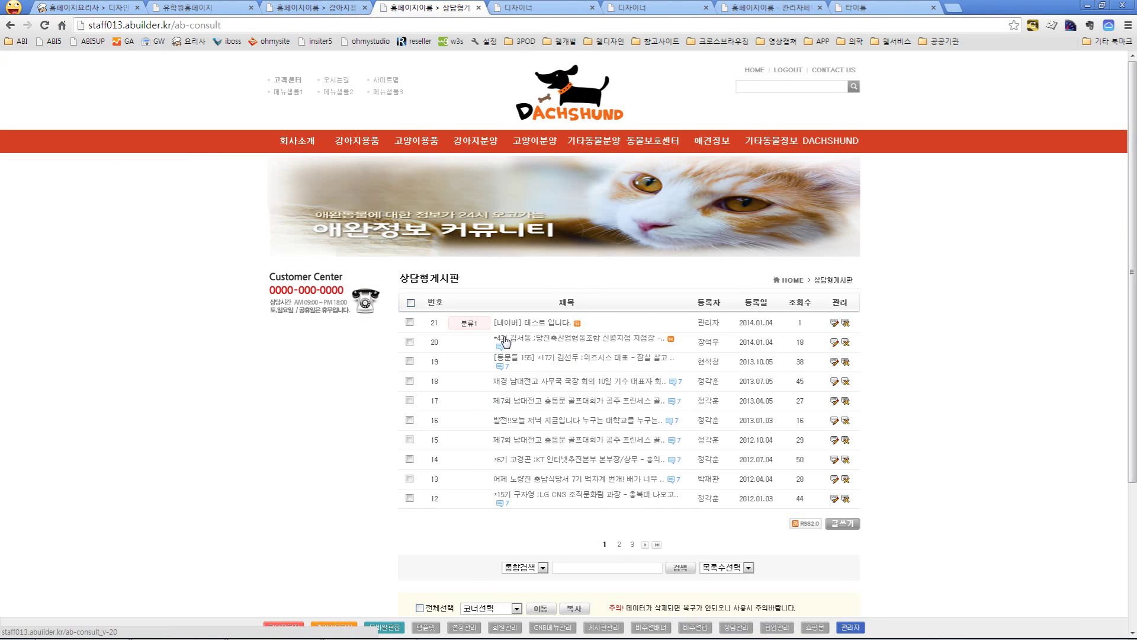
pyautogui.click(508, 323)
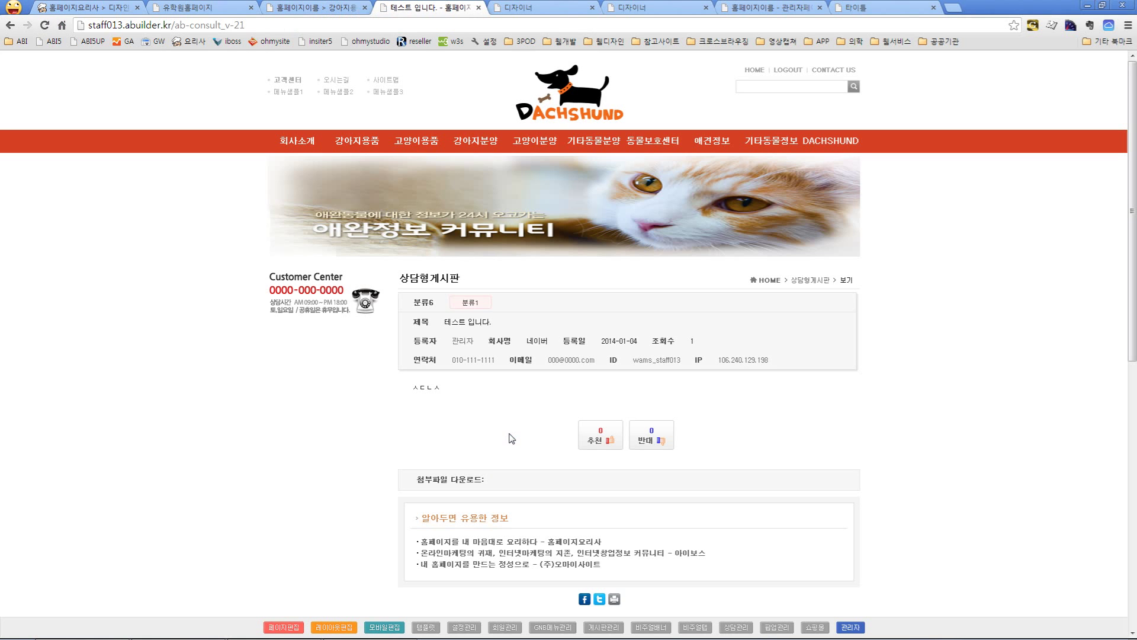
pyautogui.hotkey('alt', 'Left')
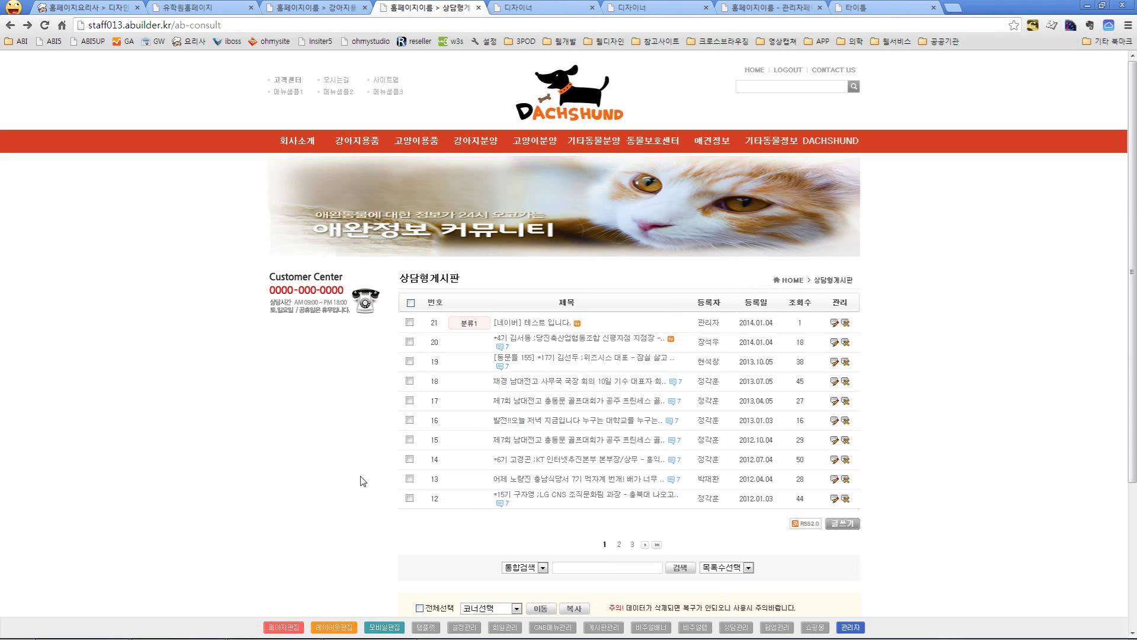
# Open the consultation list form for editing, copy the 등록일 header cell and insert the copy with its content before it.
pyautogui.click(289, 628)
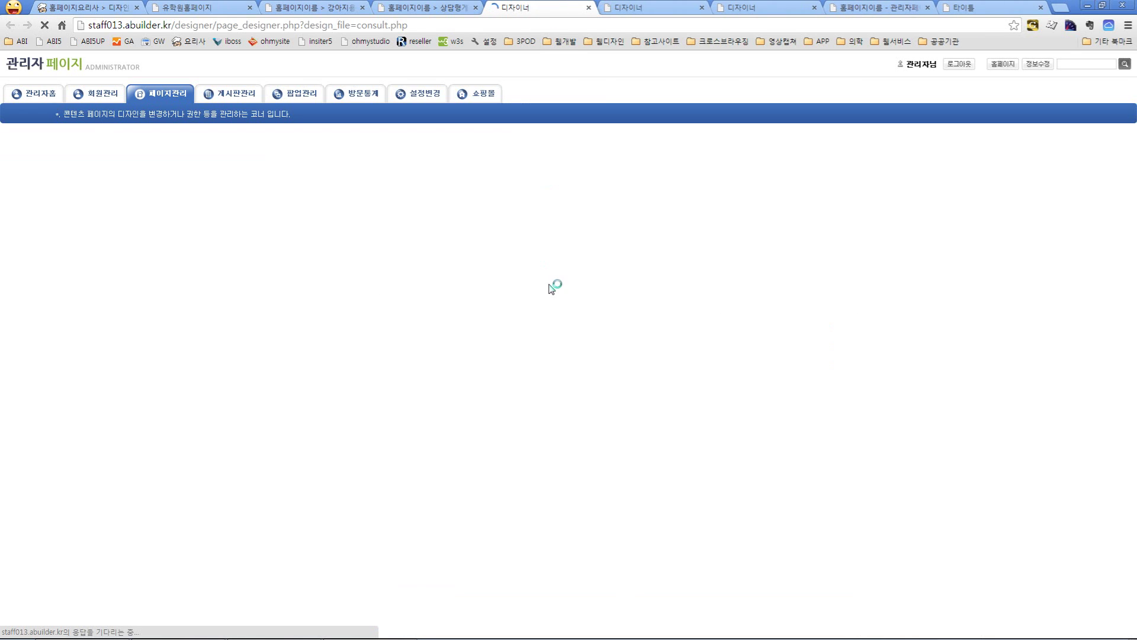
pyautogui.click(137, 153)
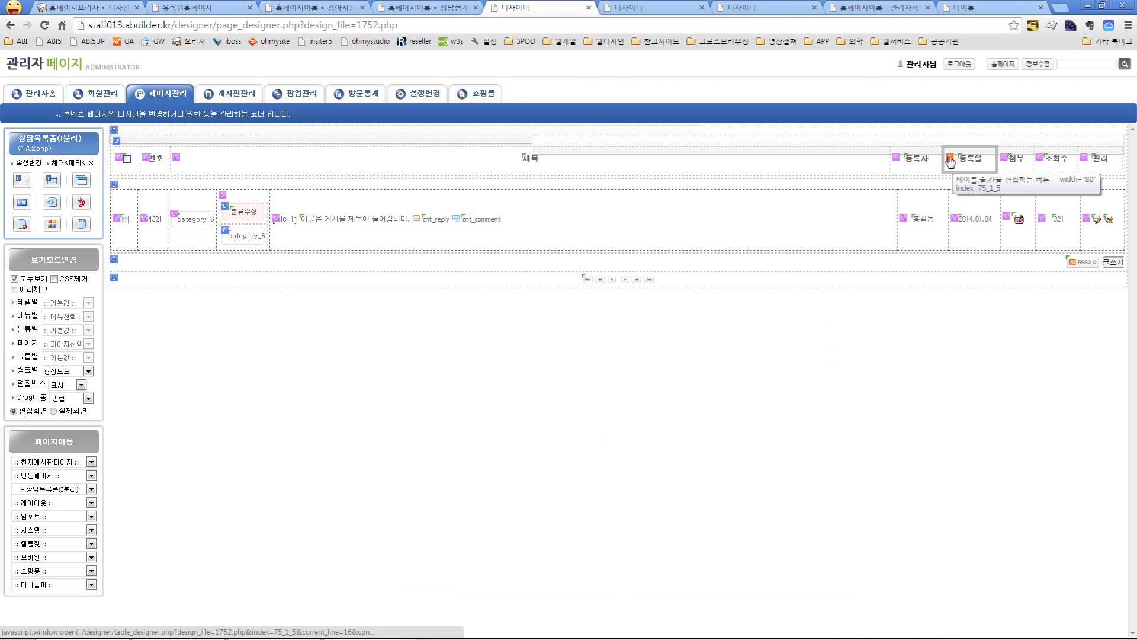
pyautogui.click(952, 165)
pyautogui.click(81, 138)
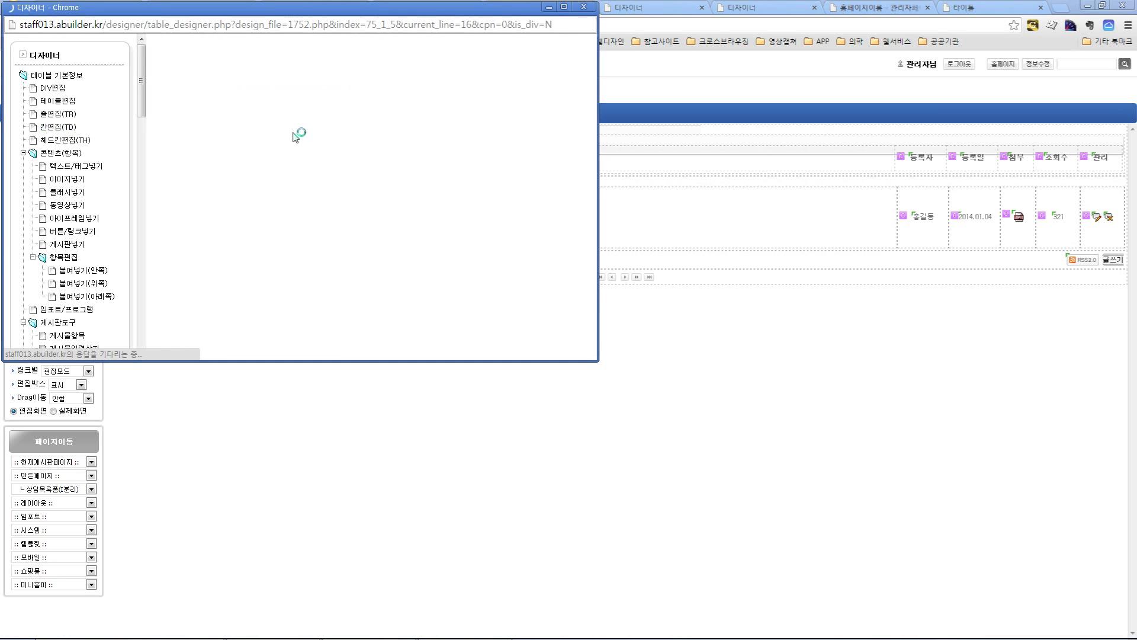
pyautogui.click(497, 77)
pyautogui.click(341, 102)
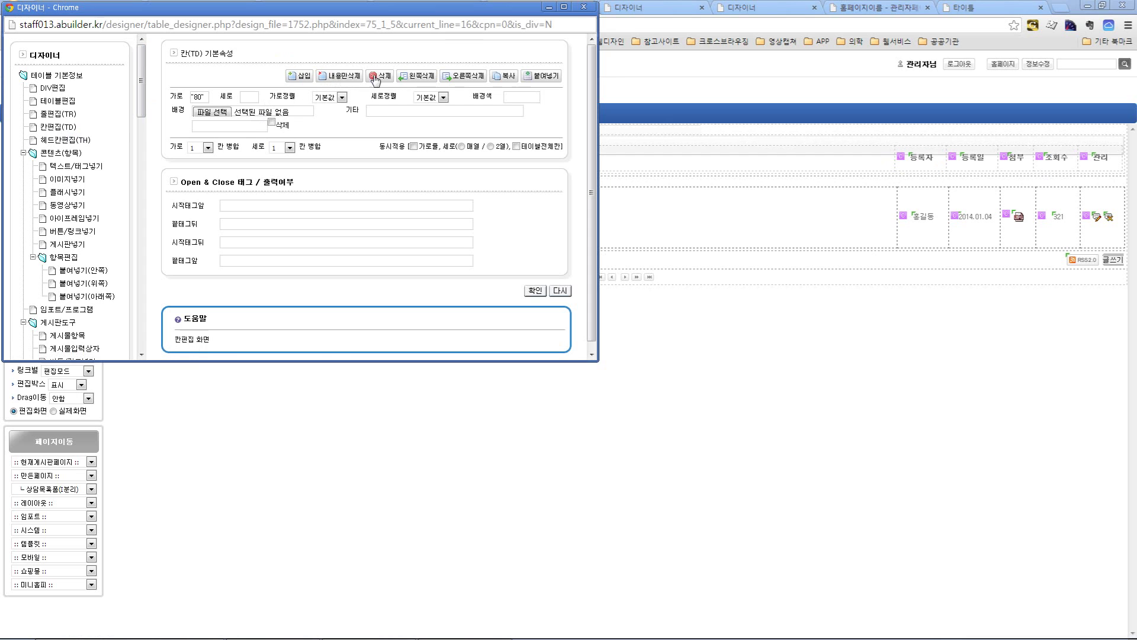
pyautogui.click(543, 77)
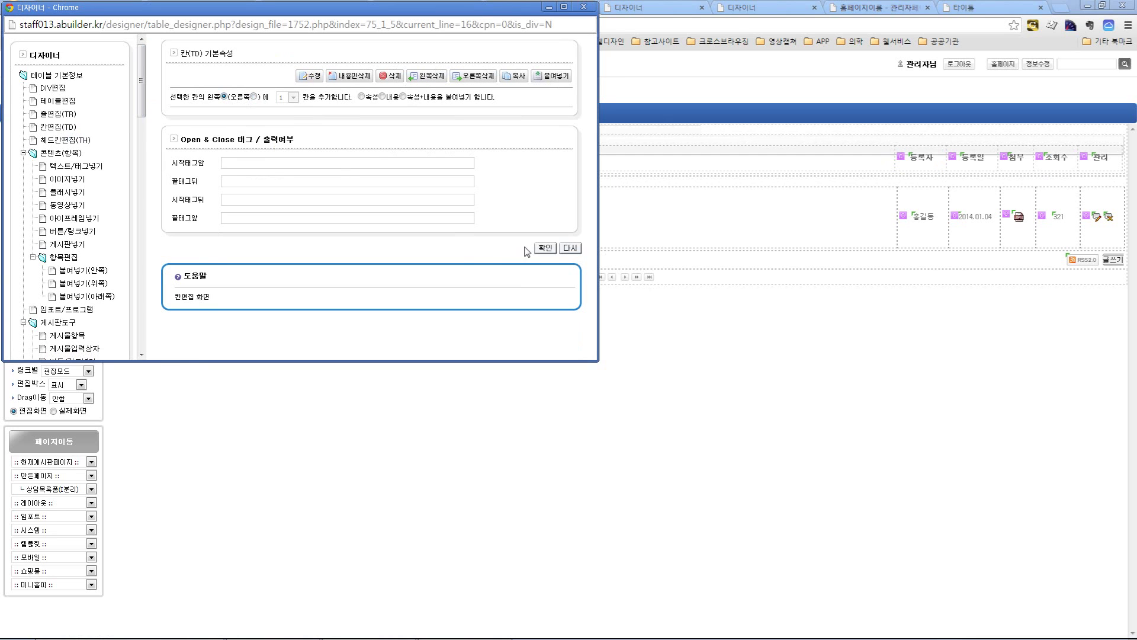
pyautogui.click(545, 247)
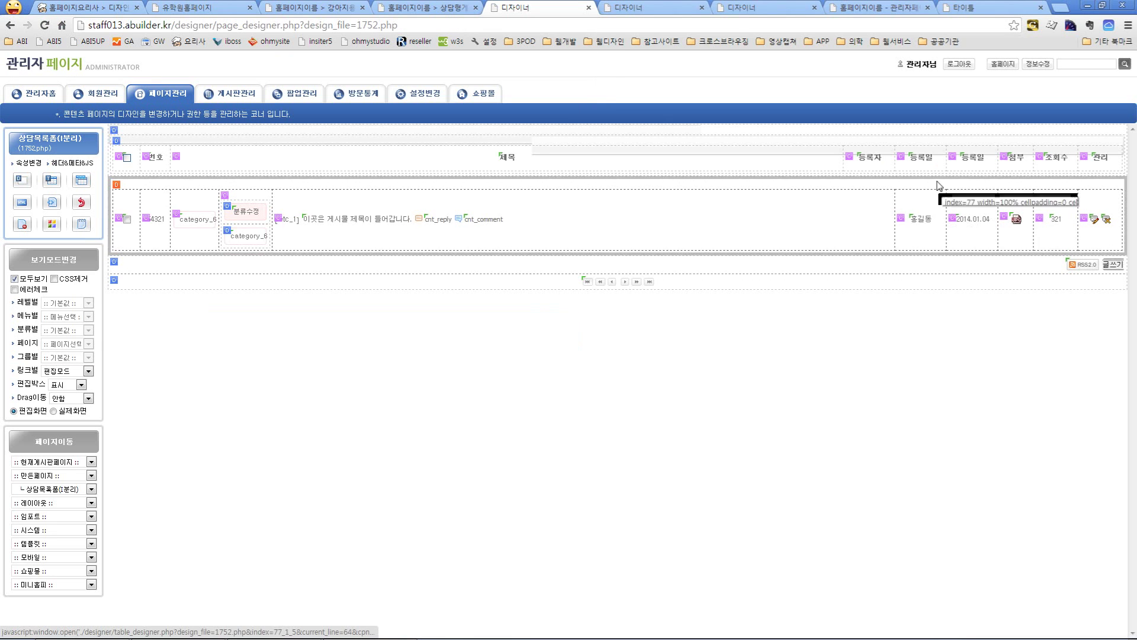
# Change the text of the duplicated header cell before 등록일 to 휴대폰 and save.
pyautogui.click(917, 157)
pyautogui.hotkey('ctrl', 'a')
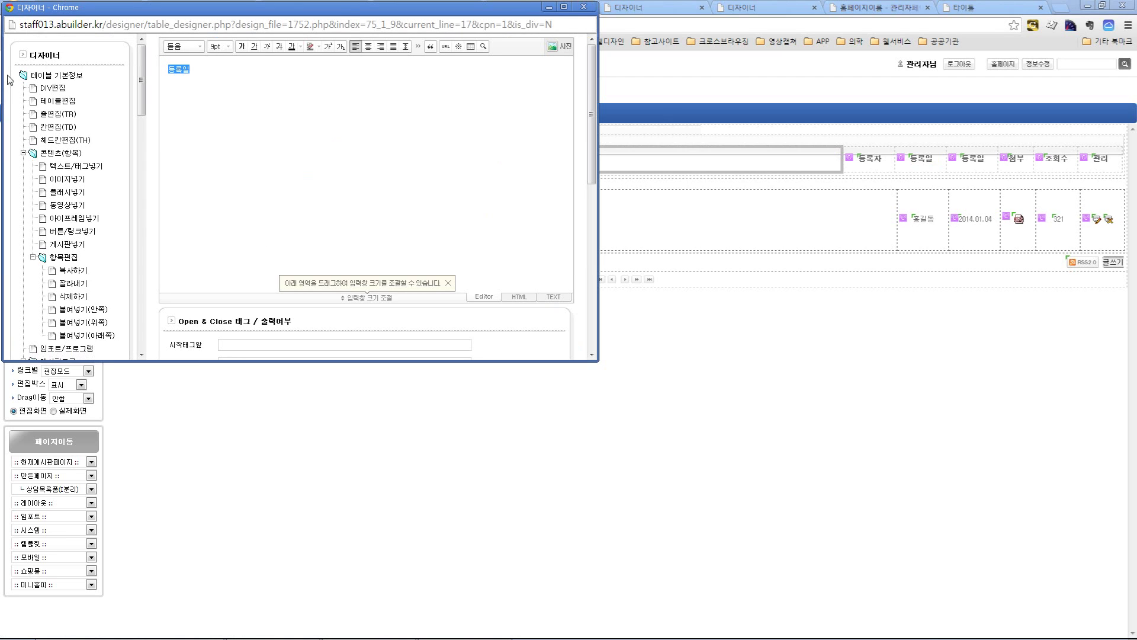
pyautogui.write('ㅎ')
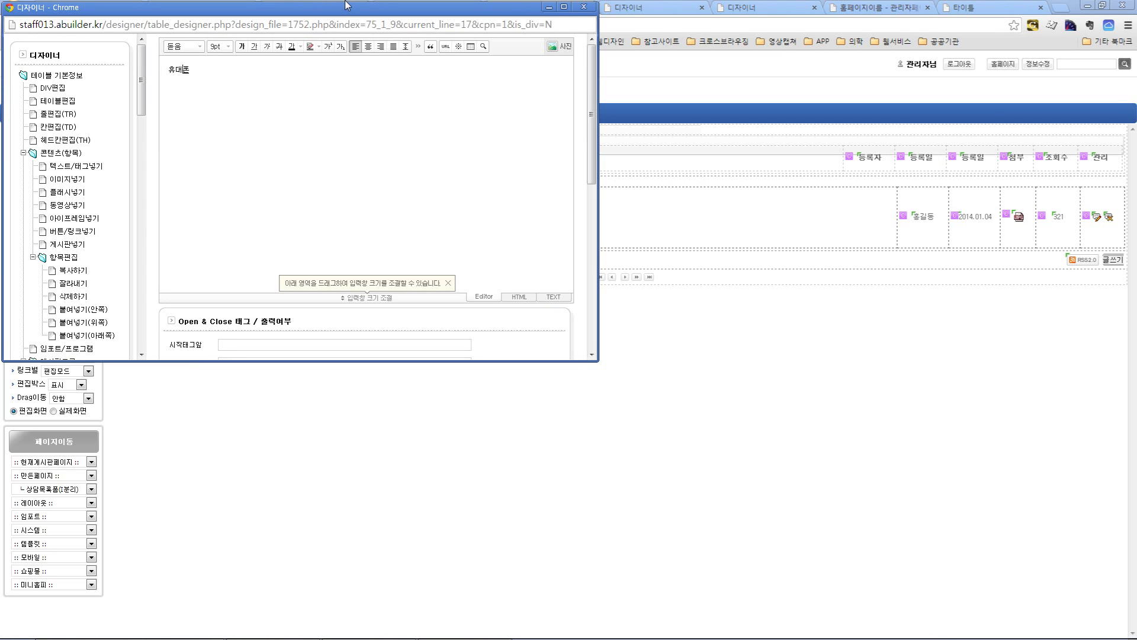
pyautogui.scroll(-3, 409, 259)
pyautogui.scroll(2, 410, 259)
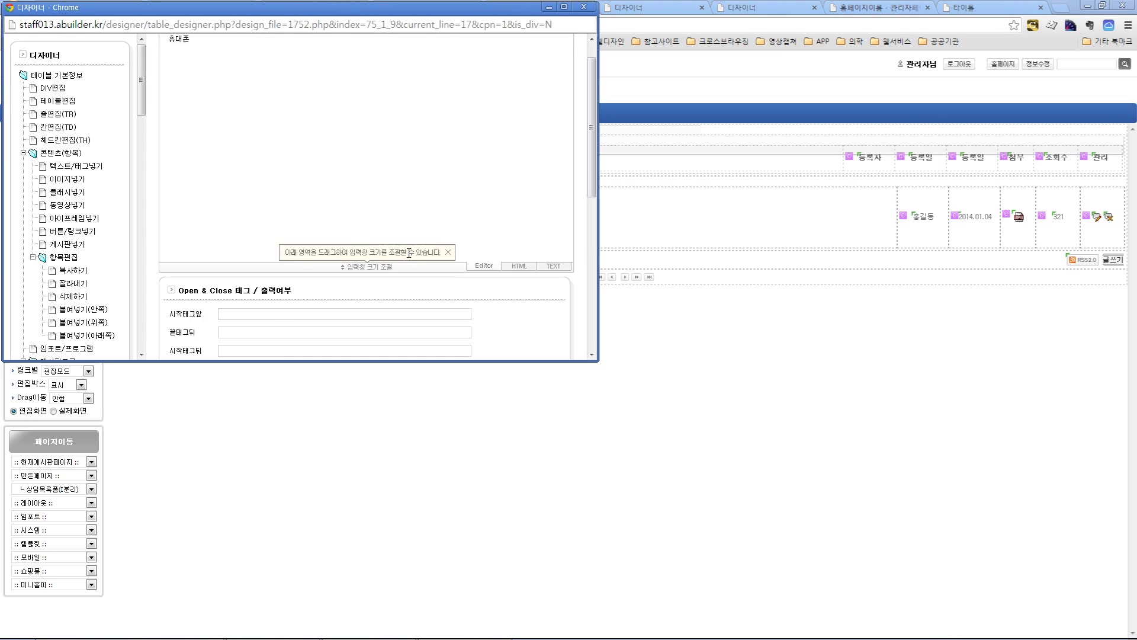
pyautogui.scroll(-1, 435, 265)
pyautogui.click(406, 336)
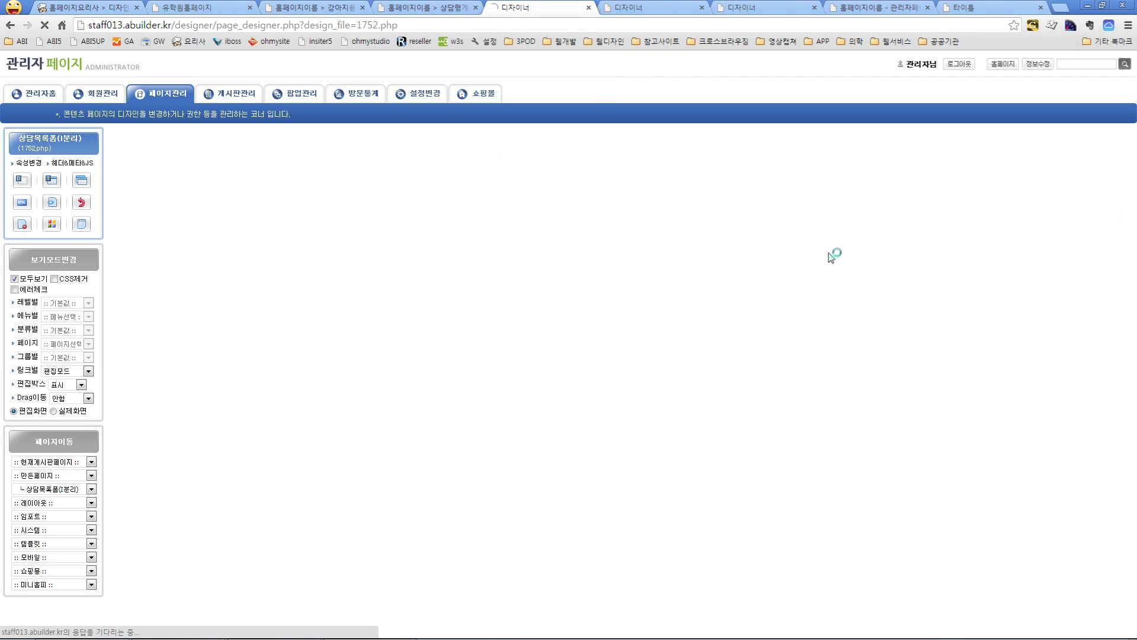
# Copy the registration-date cell in the list form's data row and insert the copy with its content before it.
pyautogui.click(954, 217)
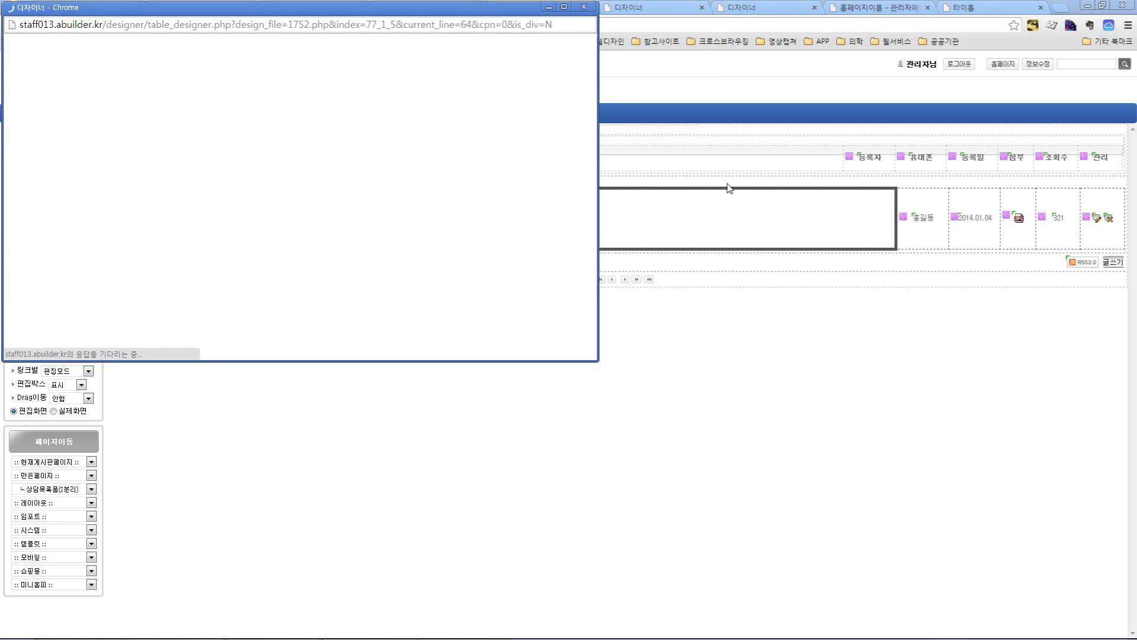
pyautogui.click(59, 127)
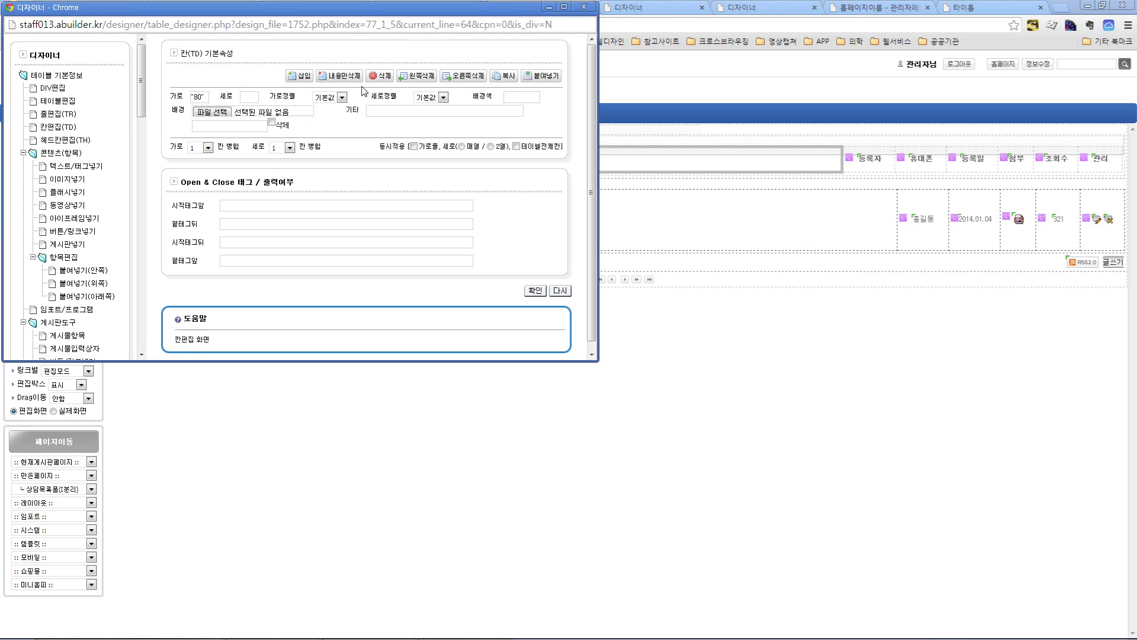
pyautogui.click(499, 79)
pyautogui.click(344, 101)
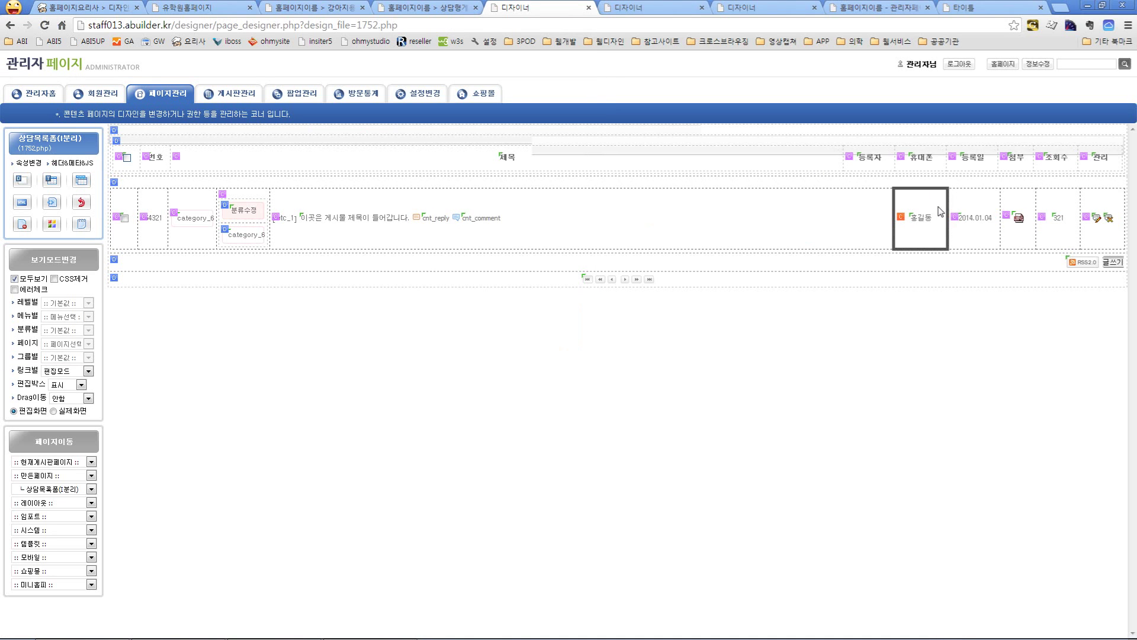
pyautogui.click(953, 218)
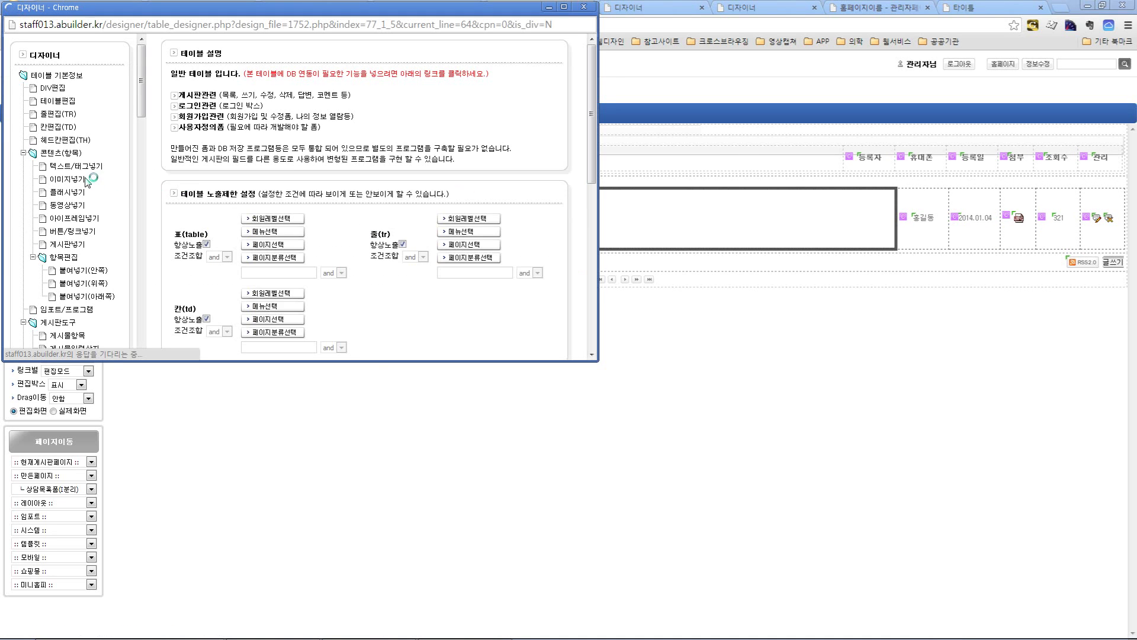
pyautogui.click(65, 127)
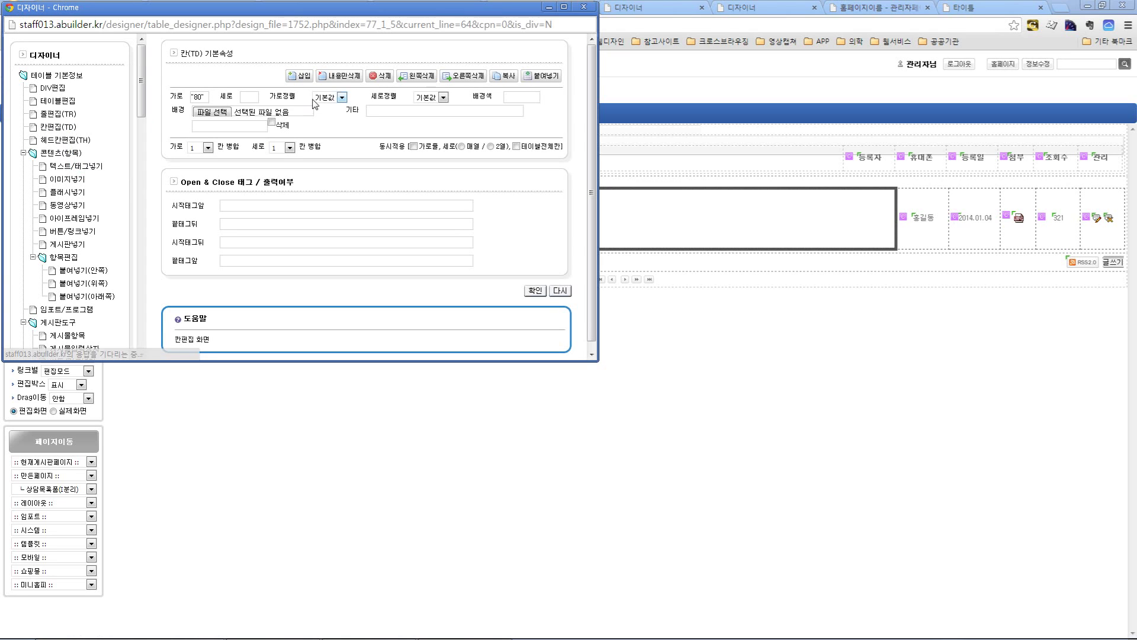
pyautogui.click(539, 78)
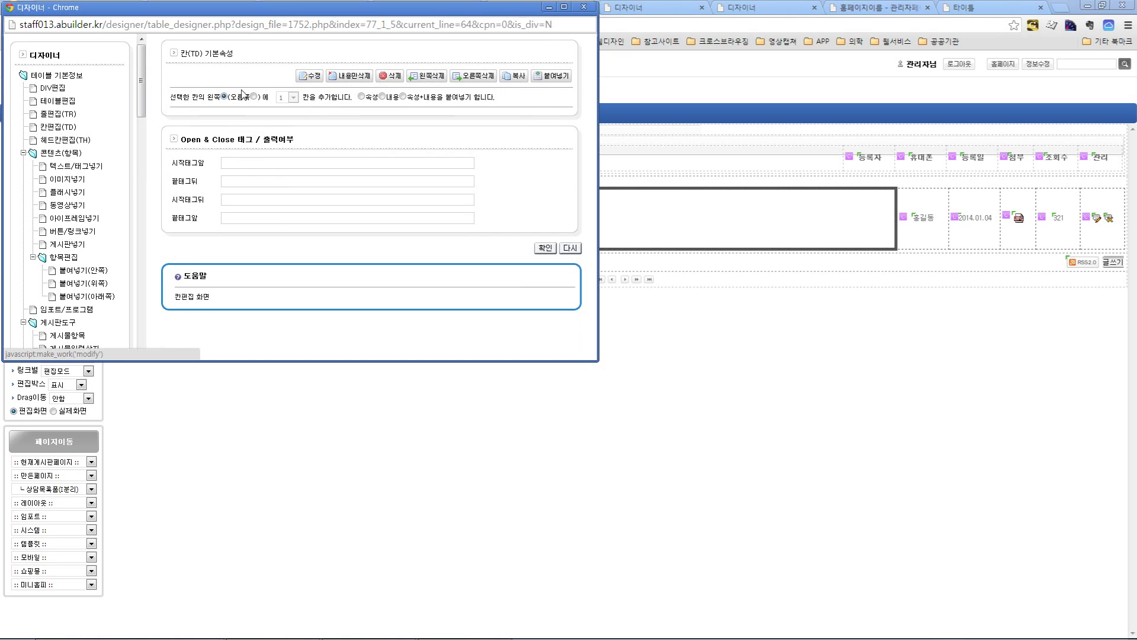
pyautogui.click(544, 248)
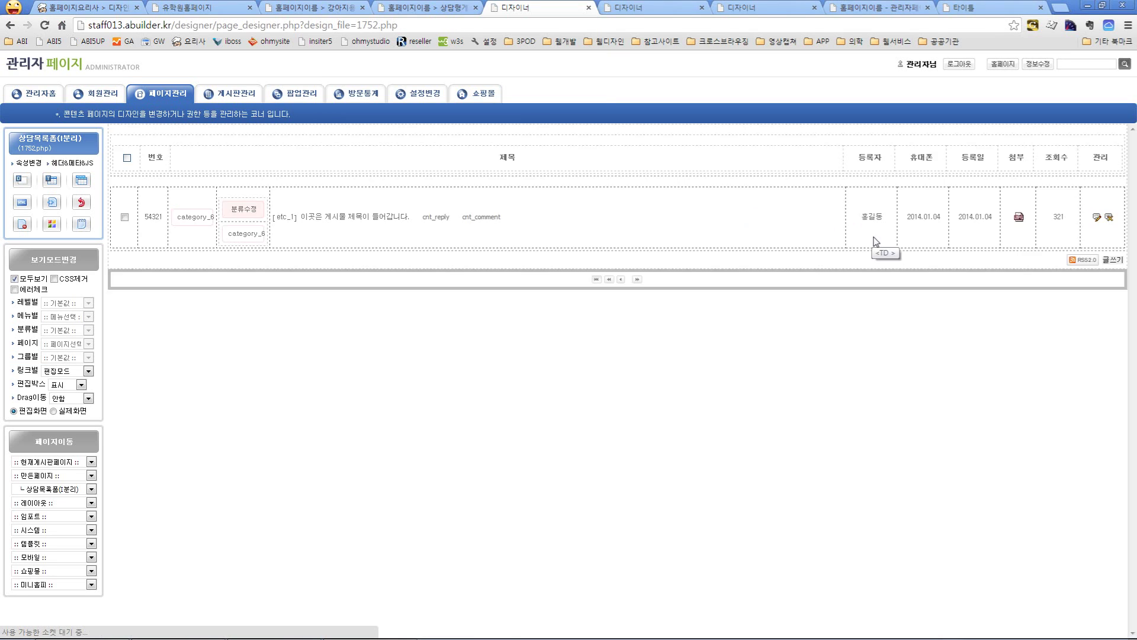
# Change the item in the data cell under 휴대폰 to 휴대폰번호 with the 전화 output format, save and view the board list.
pyautogui.doubleClick(913, 236)
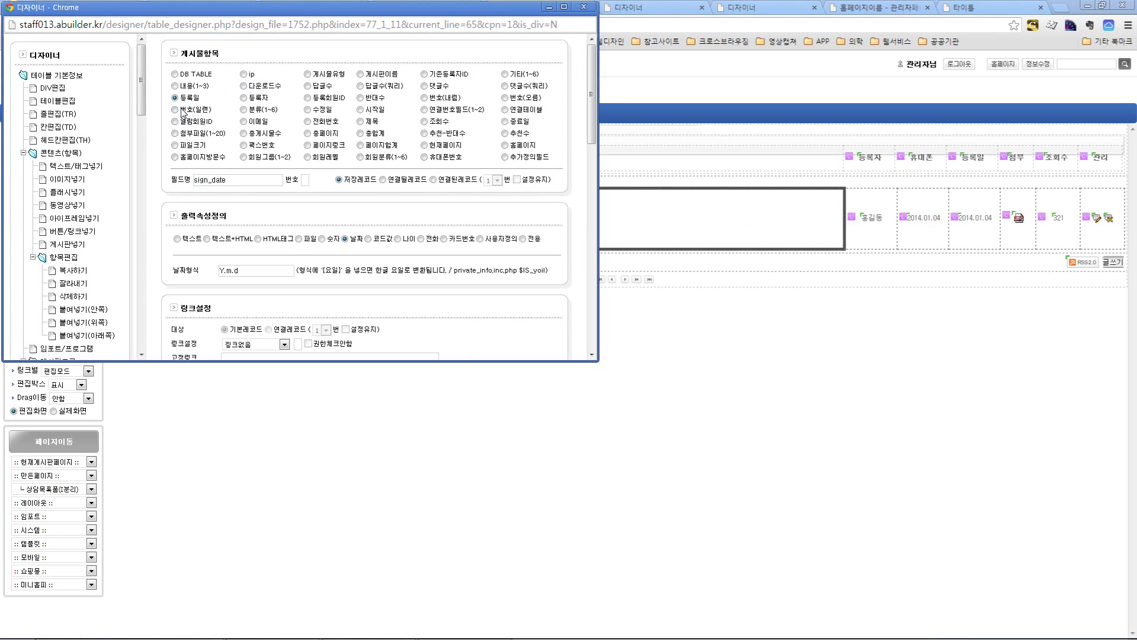
pyautogui.click(424, 157)
pyautogui.scroll(-2, 428, 162)
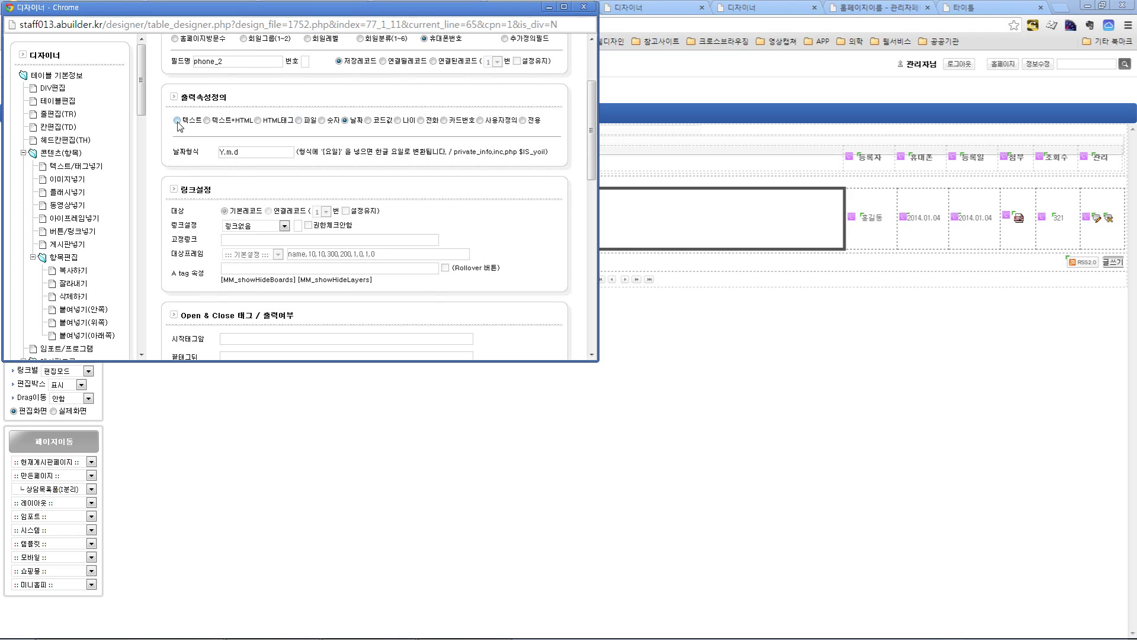
pyautogui.click(422, 121)
pyautogui.scroll(-4, 480, 149)
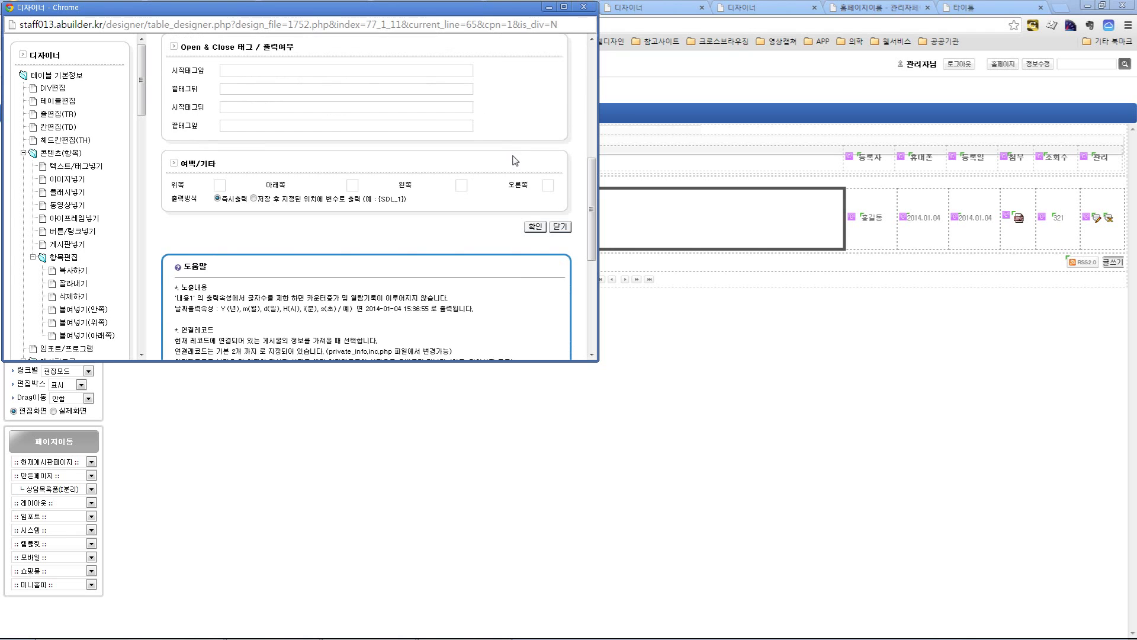
pyautogui.click(535, 232)
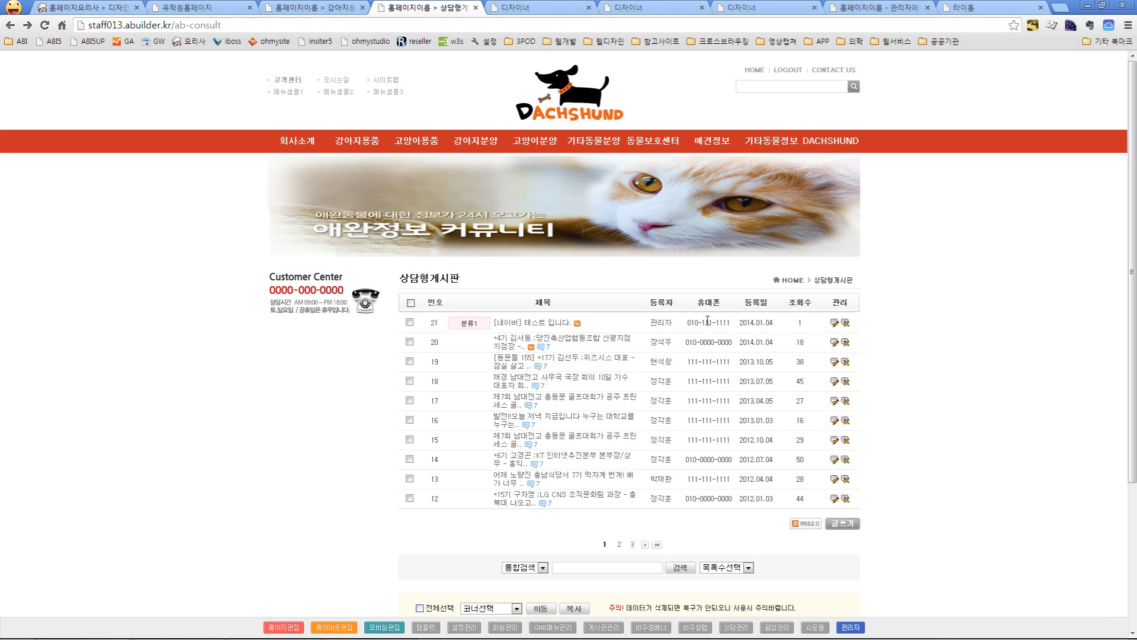
# Reopen the list form's phone_2 item, set its link to 기본링크 with SMS전송, save and return to the board list.
pyautogui.click(562, 7)
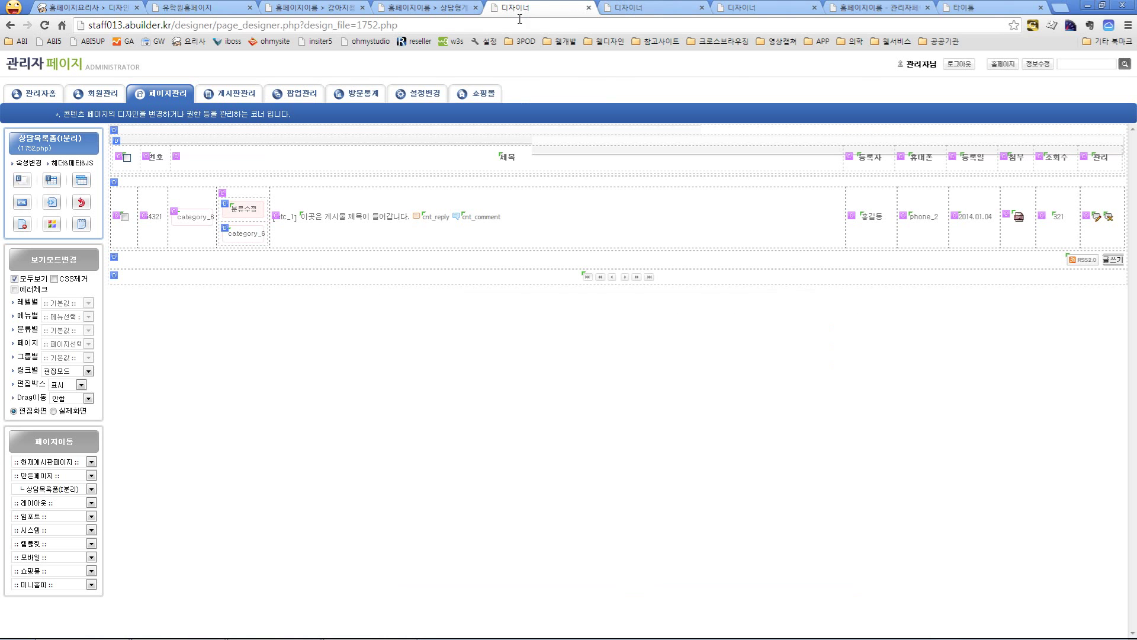
pyautogui.click(921, 216)
pyautogui.scroll(-4, 257, 189)
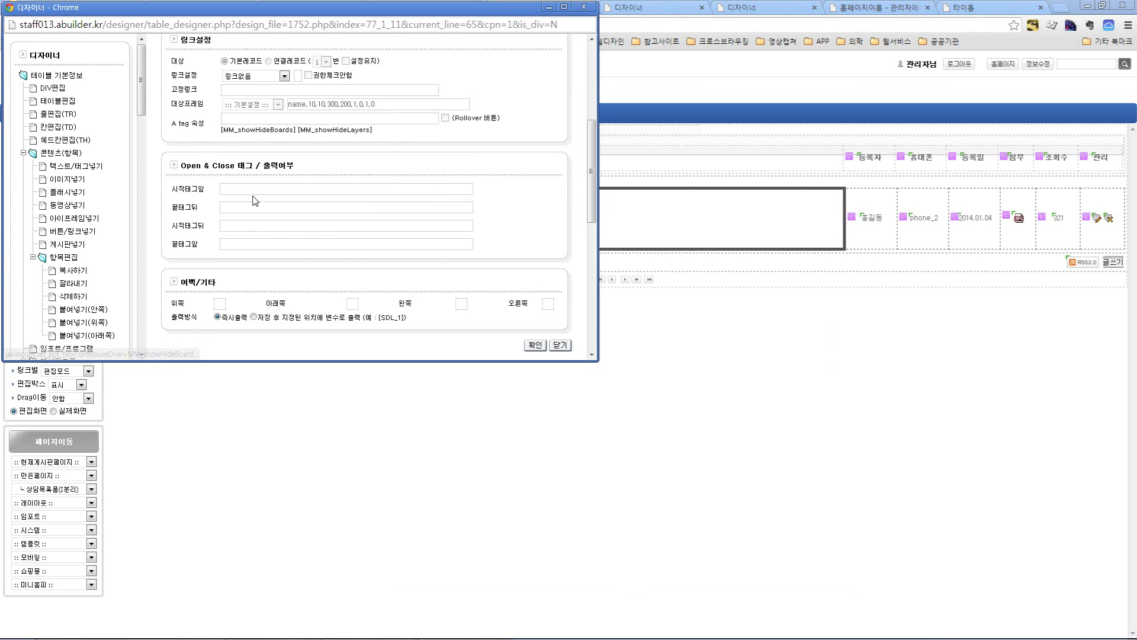
pyautogui.scroll(1, 258, 189)
pyautogui.click(263, 135)
pyautogui.click(269, 150)
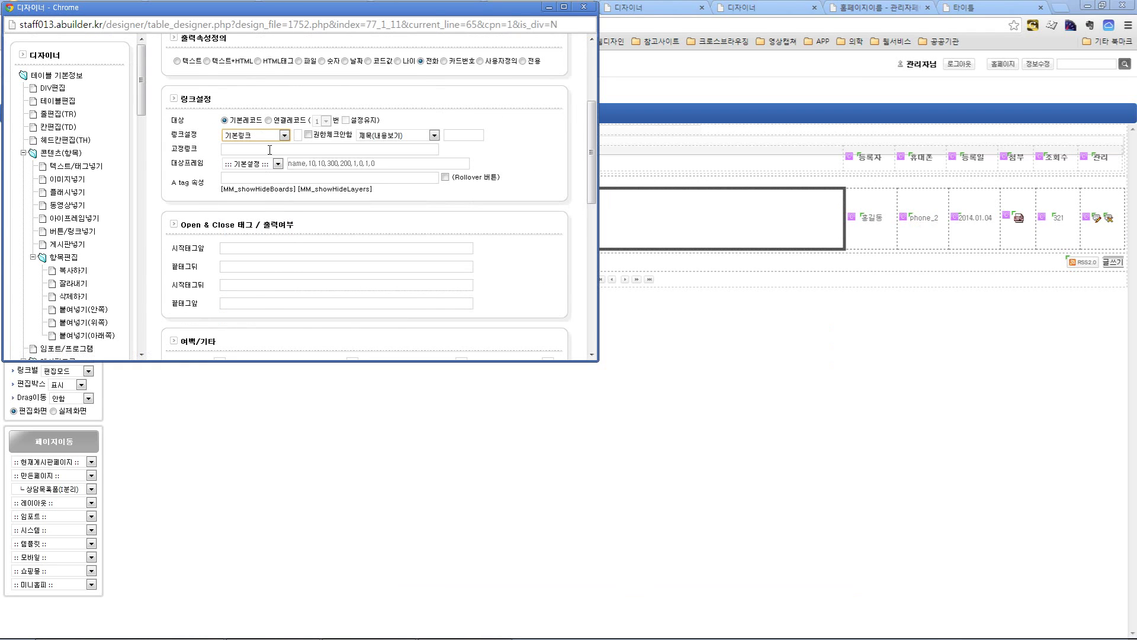
pyautogui.click(395, 135)
pyautogui.click(396, 260)
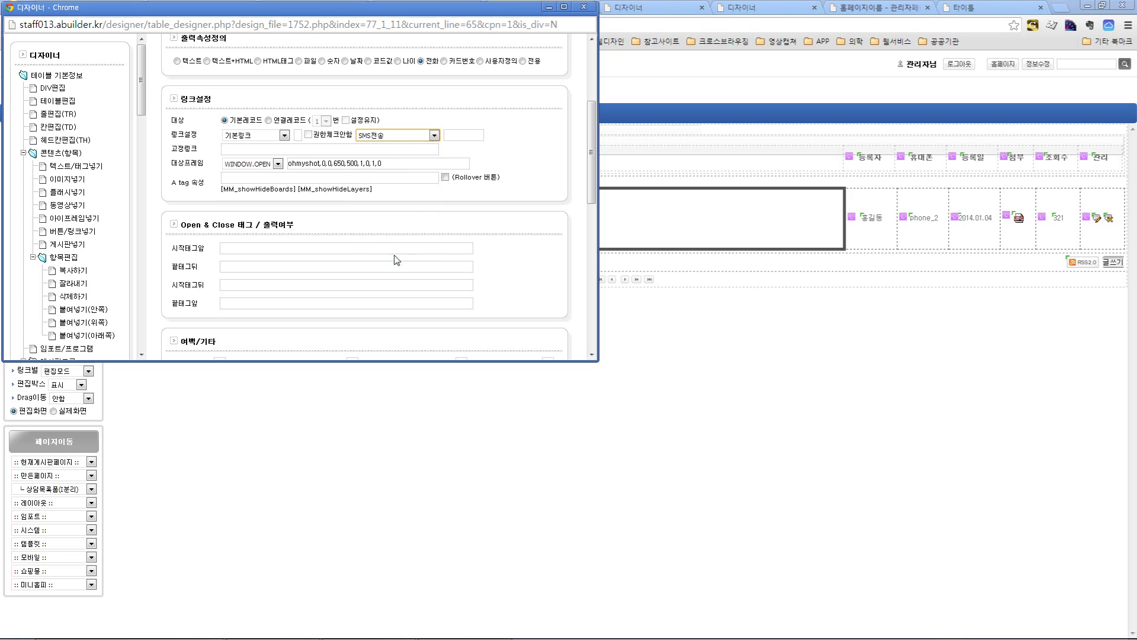
pyautogui.scroll(-1, 479, 230)
pyautogui.scroll(-2, 478, 230)
pyautogui.click(531, 224)
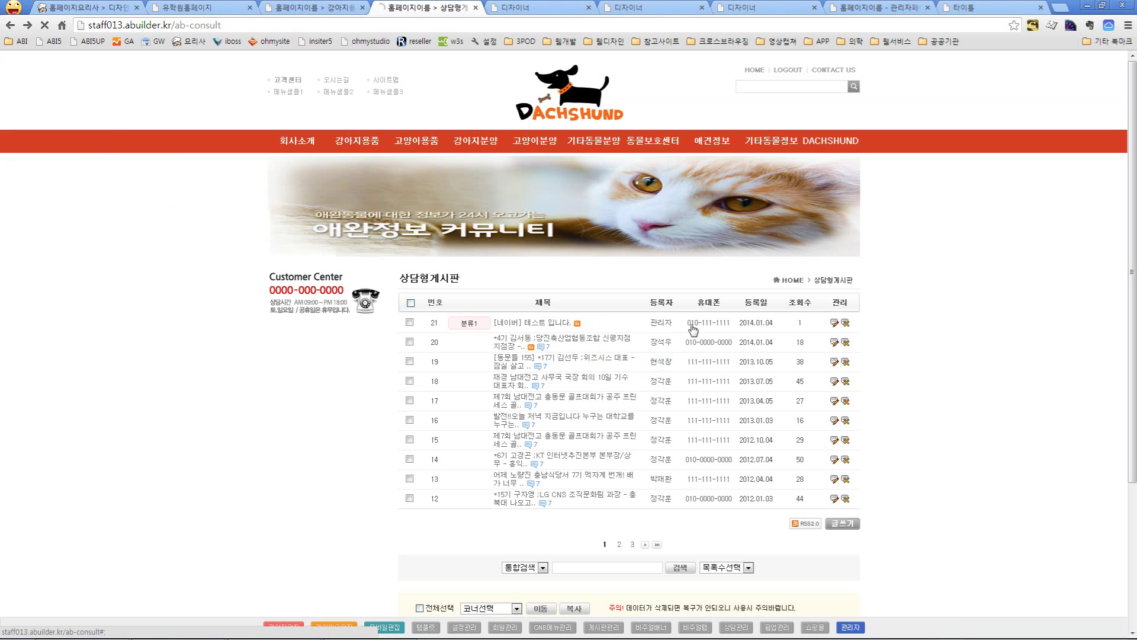
# Test the SMS link on the 테스트 입니다. post's mobile number and close the sending window.
pyautogui.click(696, 324)
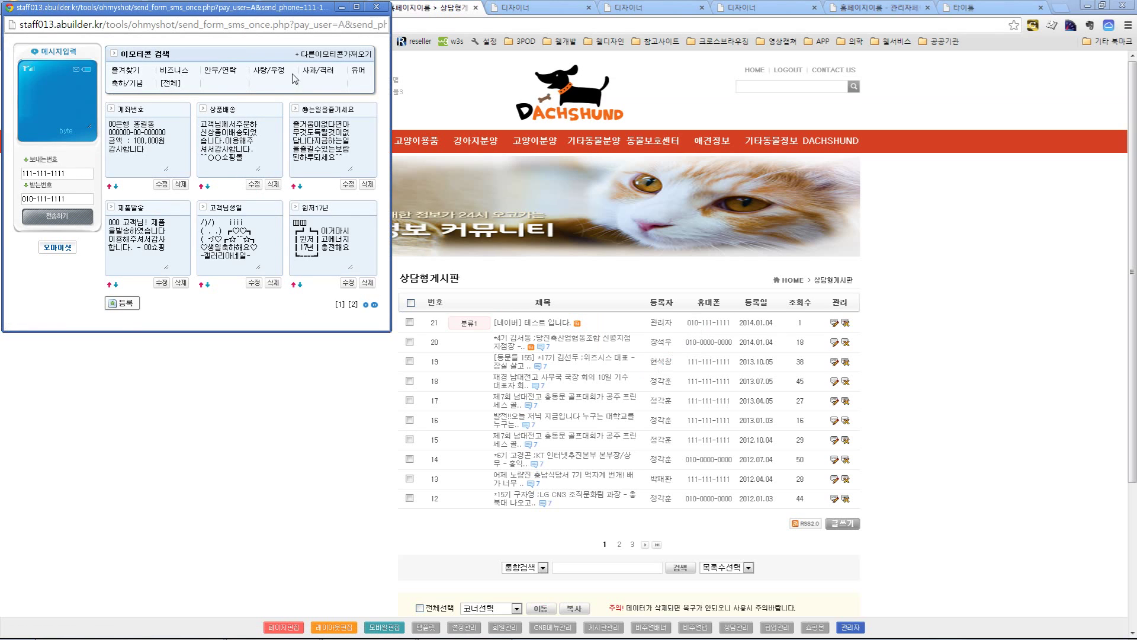
pyautogui.click(375, 8)
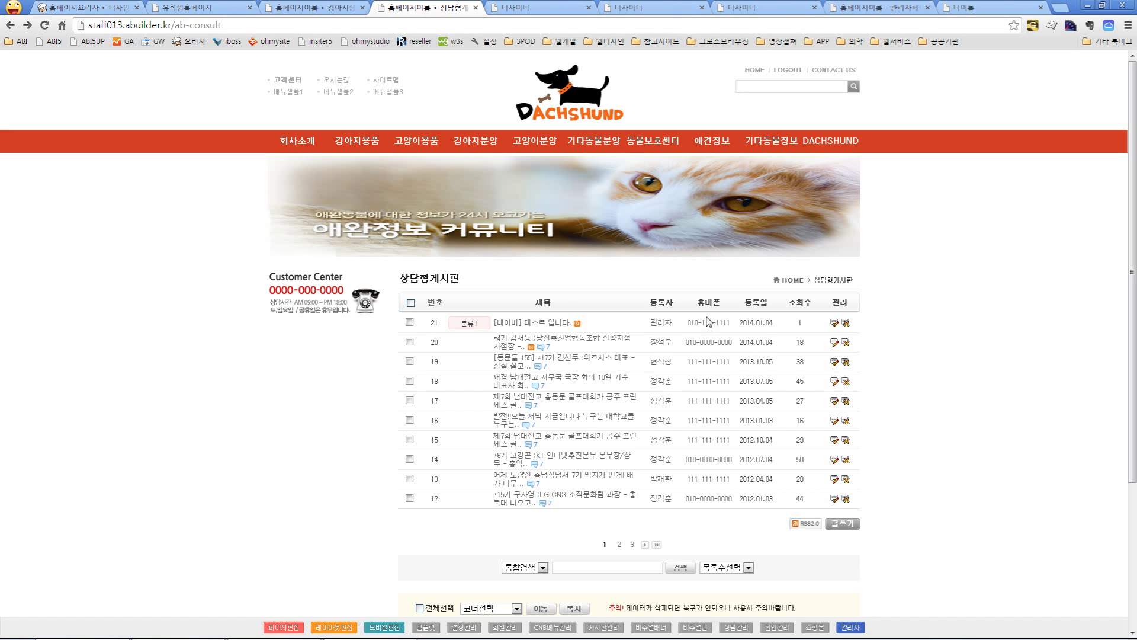
# Open the consultation board in the page designer, then open the administrator's 회원관리 member list.
pyautogui.click(285, 627)
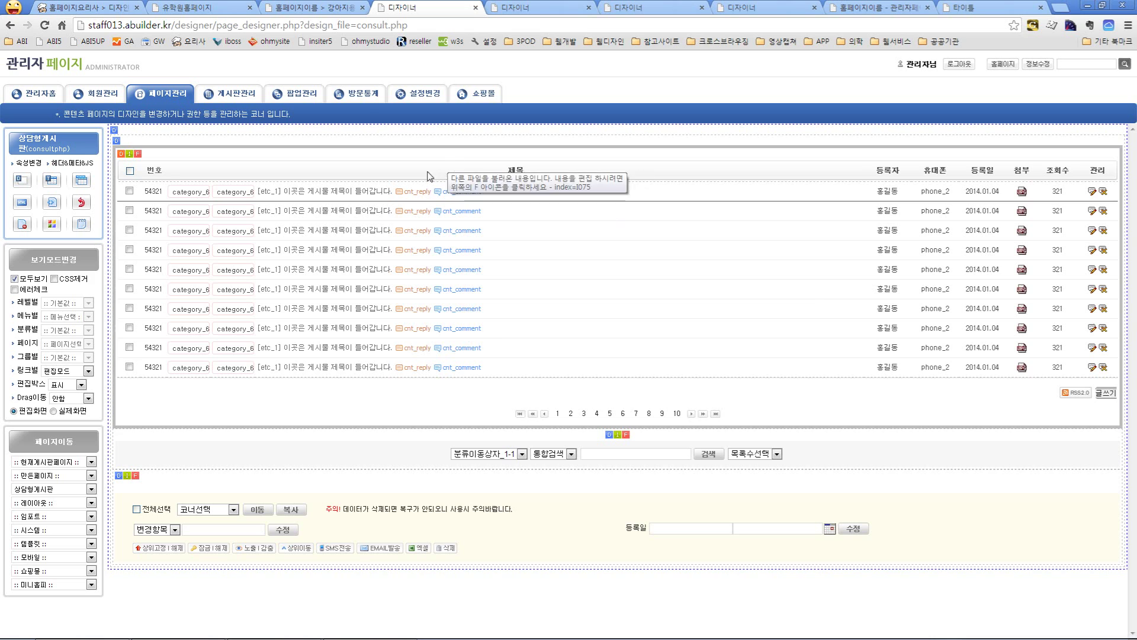
pyautogui.click(335, 15)
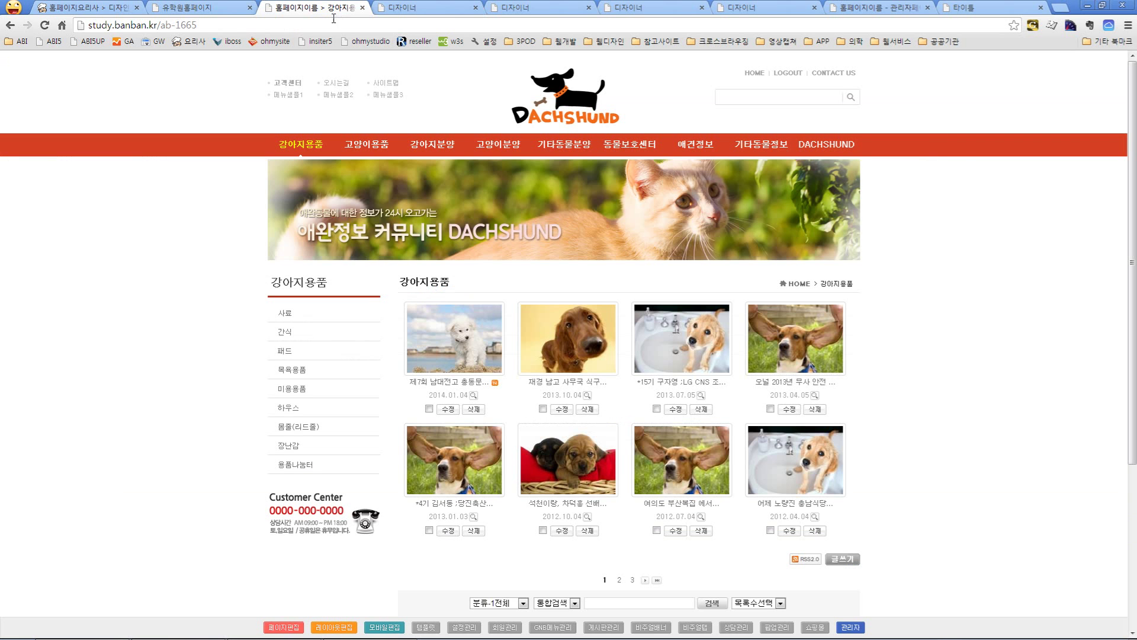
pyautogui.click(444, 6)
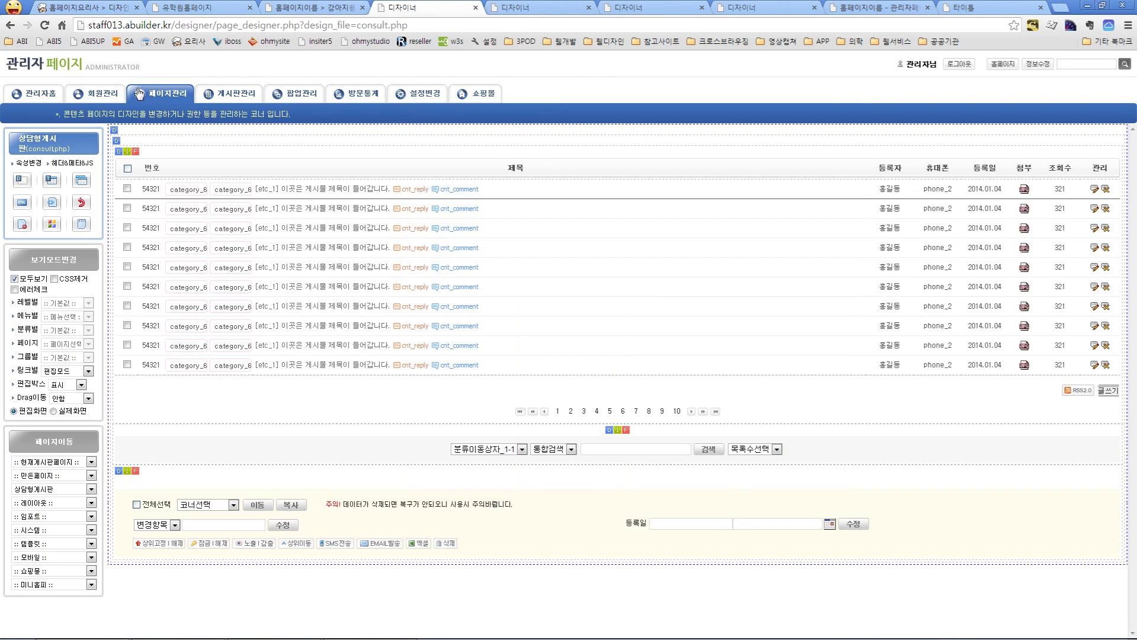
pyautogui.click(497, 6)
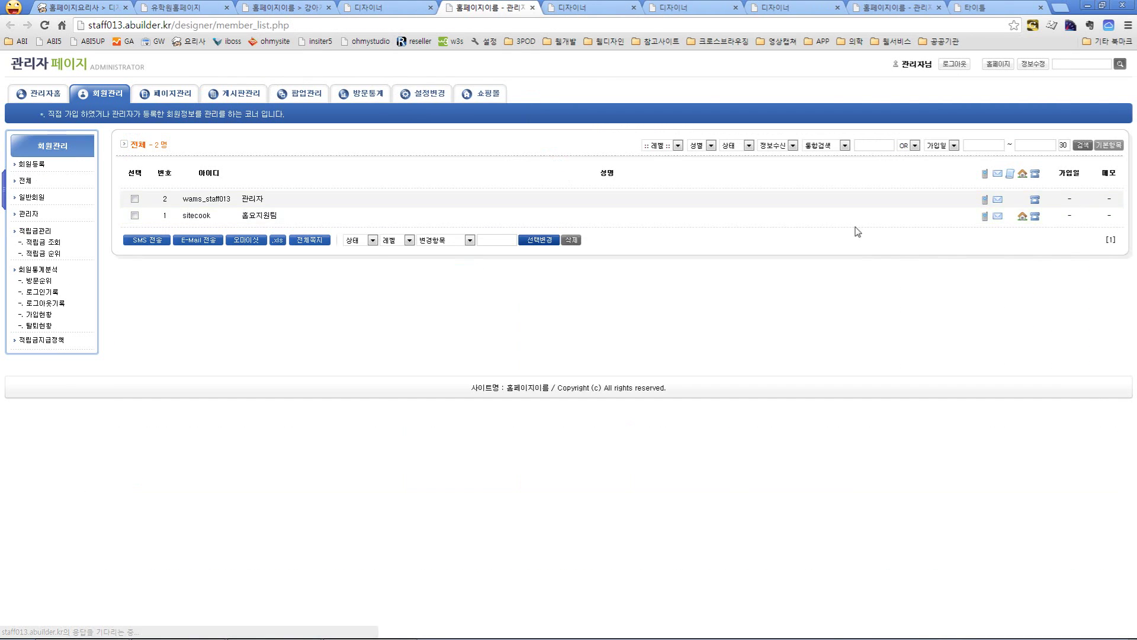
# Copy the mobile icon's image address from the member list and paste it as the image of the list form's phone_2 item under 사용자정의 output.
pyautogui.rightClick(985, 201)
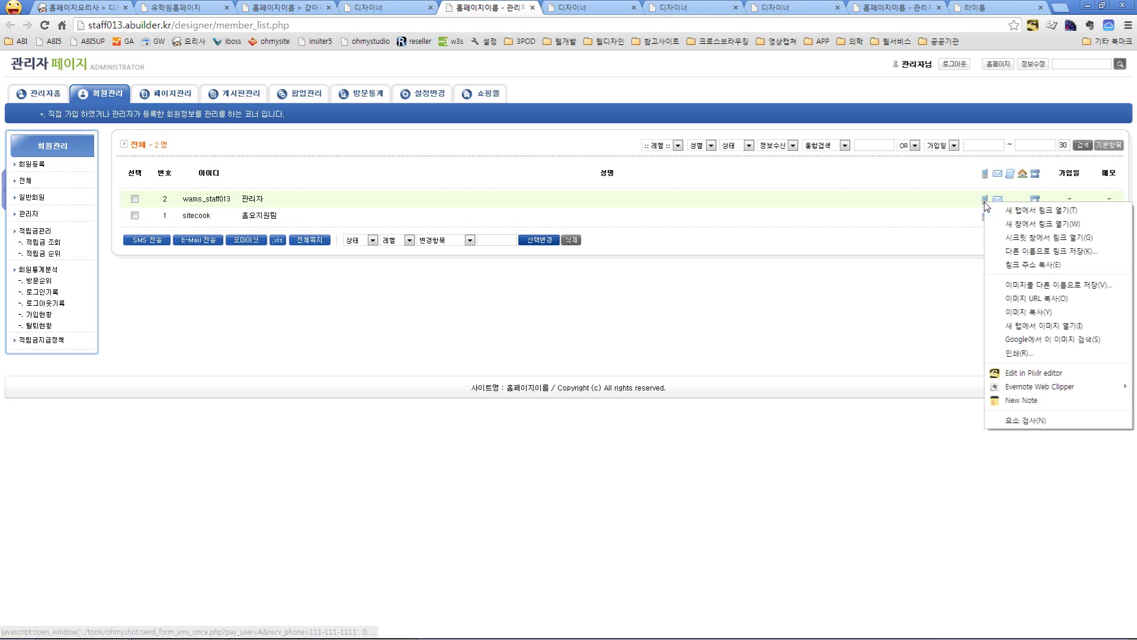
pyautogui.click(1027, 299)
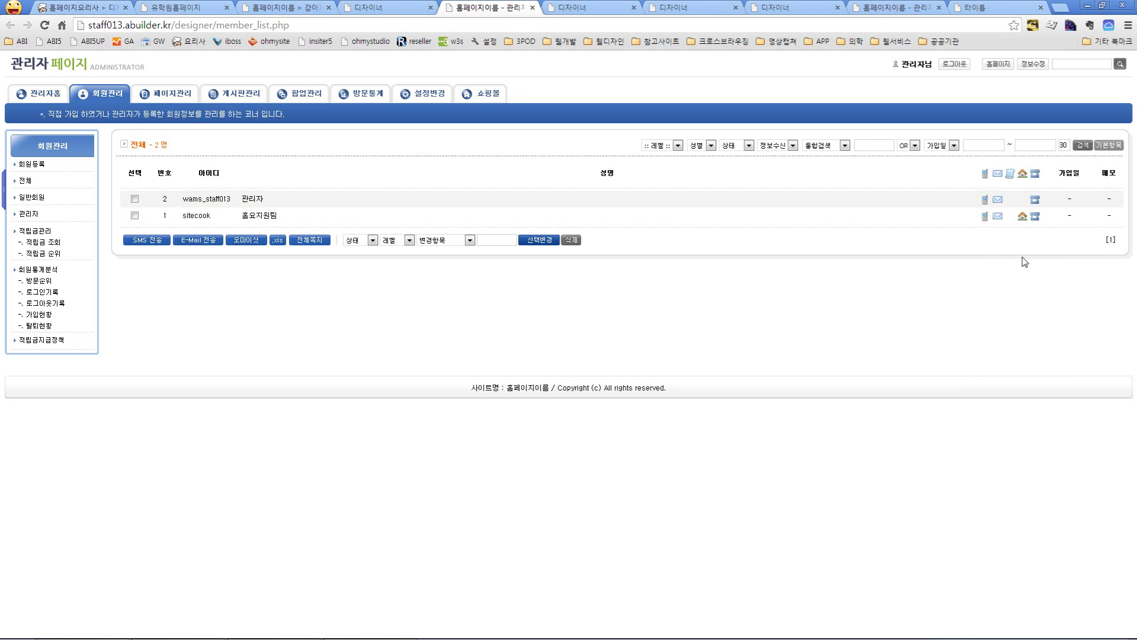
pyautogui.click(578, 8)
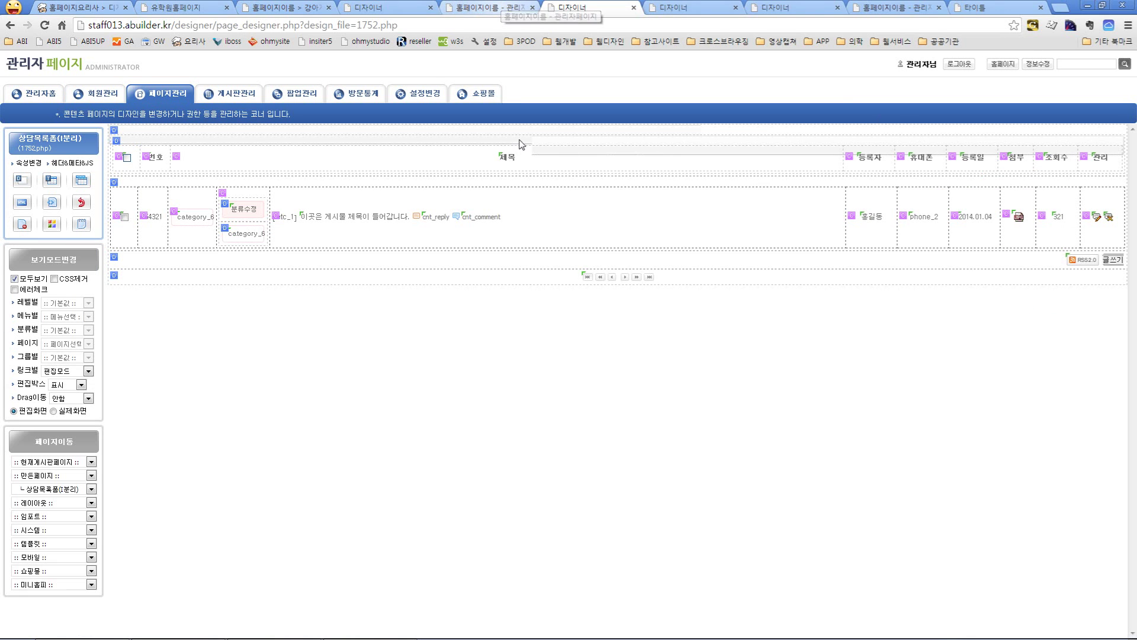
pyautogui.click(922, 221)
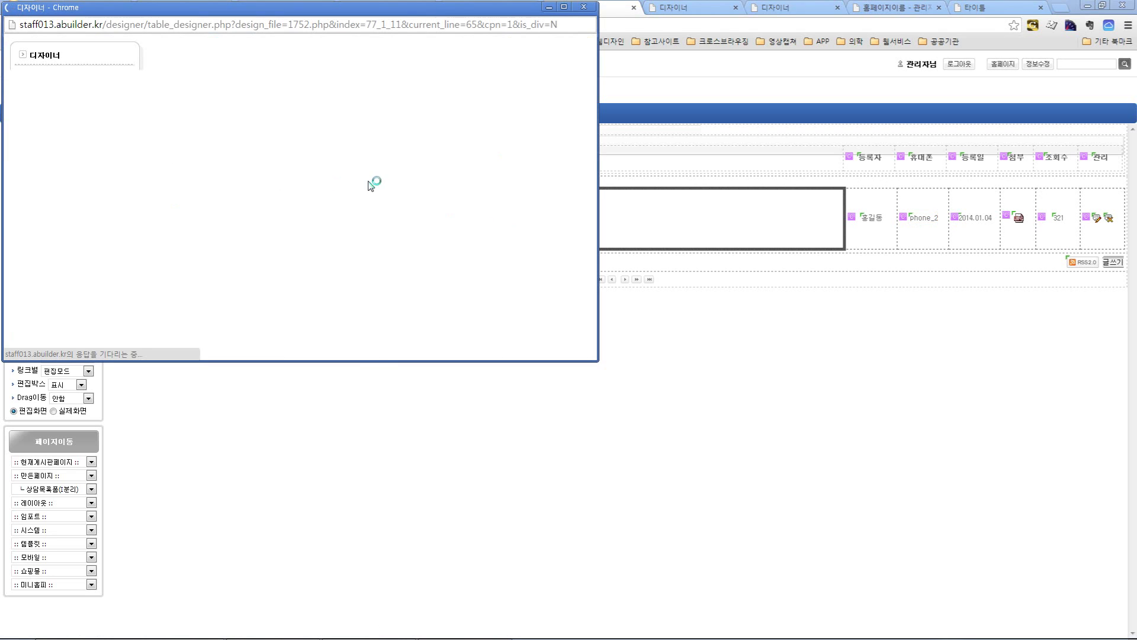
pyautogui.scroll(-1, 355, 182)
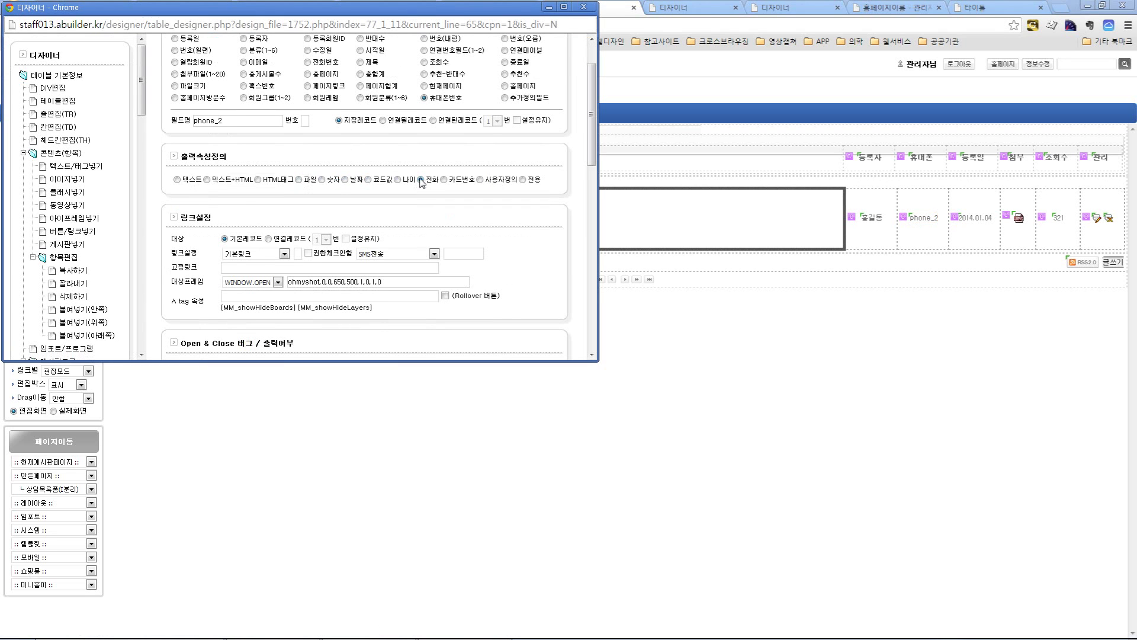
pyautogui.click(499, 185)
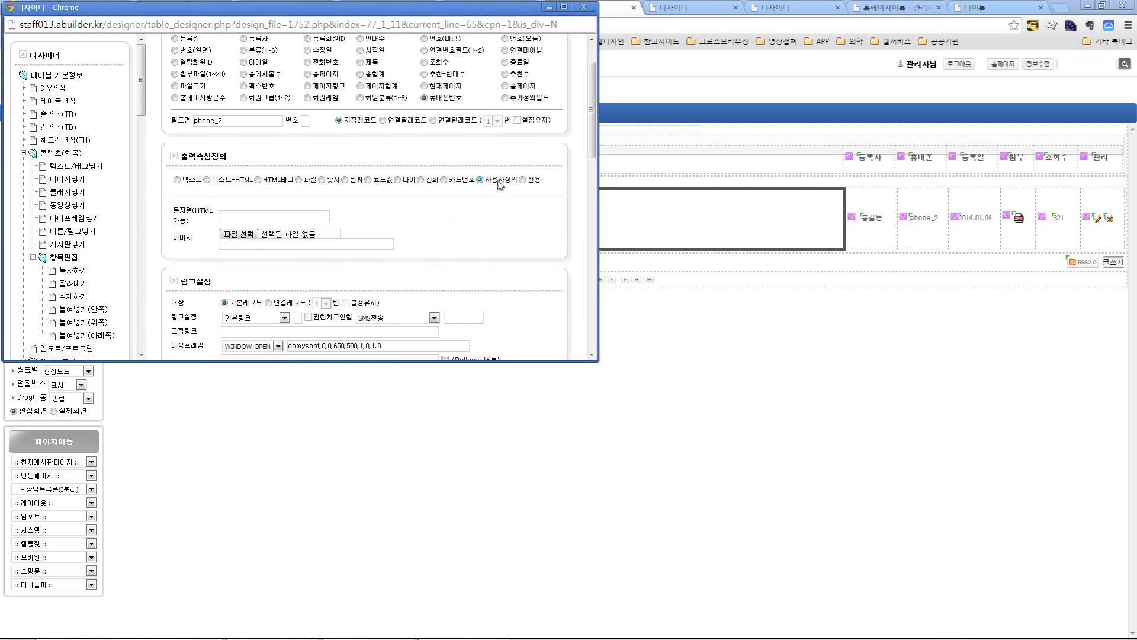
pyautogui.click(320, 245)
pyautogui.hotkey('ctrl', 'v')
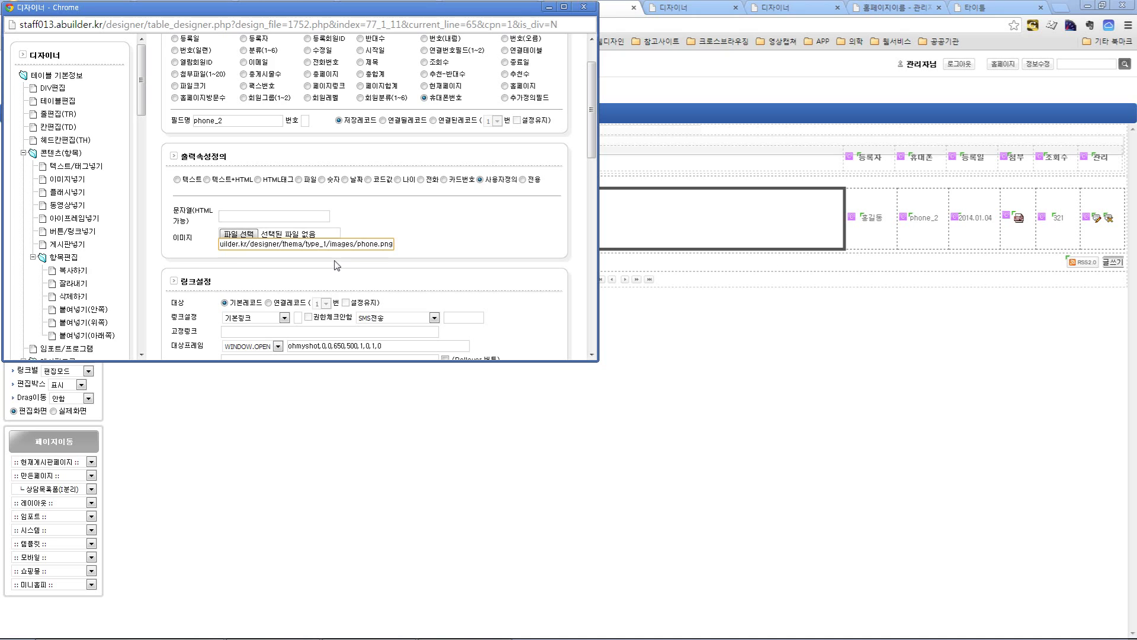
# Shorten the item's image path to /designer/thema/type_1/images/phone.png, save it and check the icon in the consultation board list.
pyautogui.scroll(-2, 338, 264)
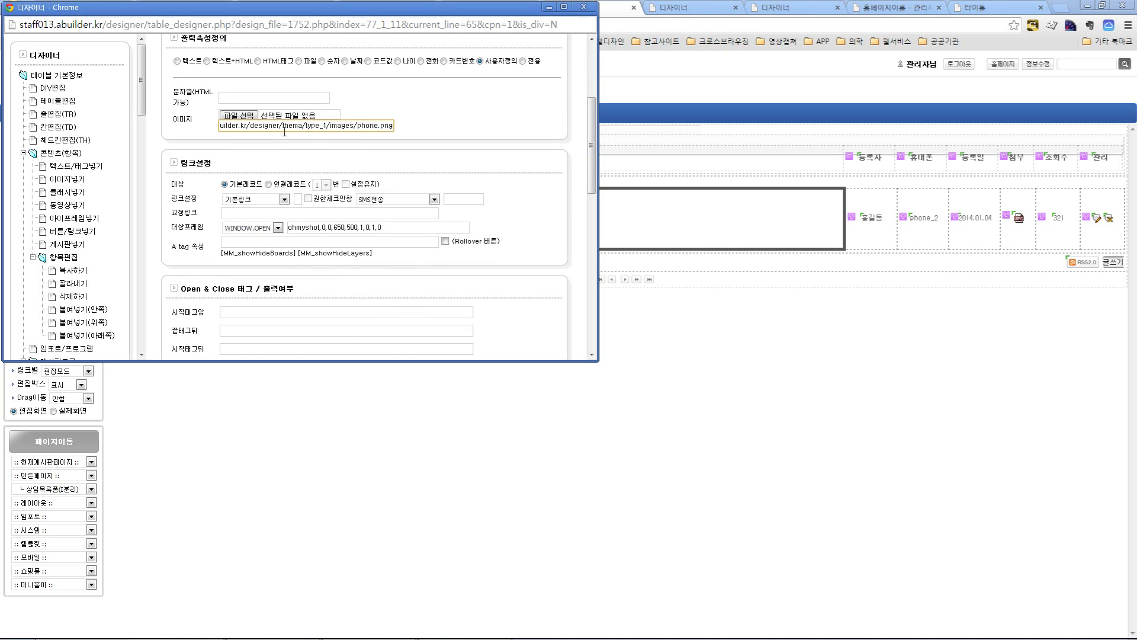
pyautogui.moveTo(249, 127); pyautogui.dragTo(3, 132)
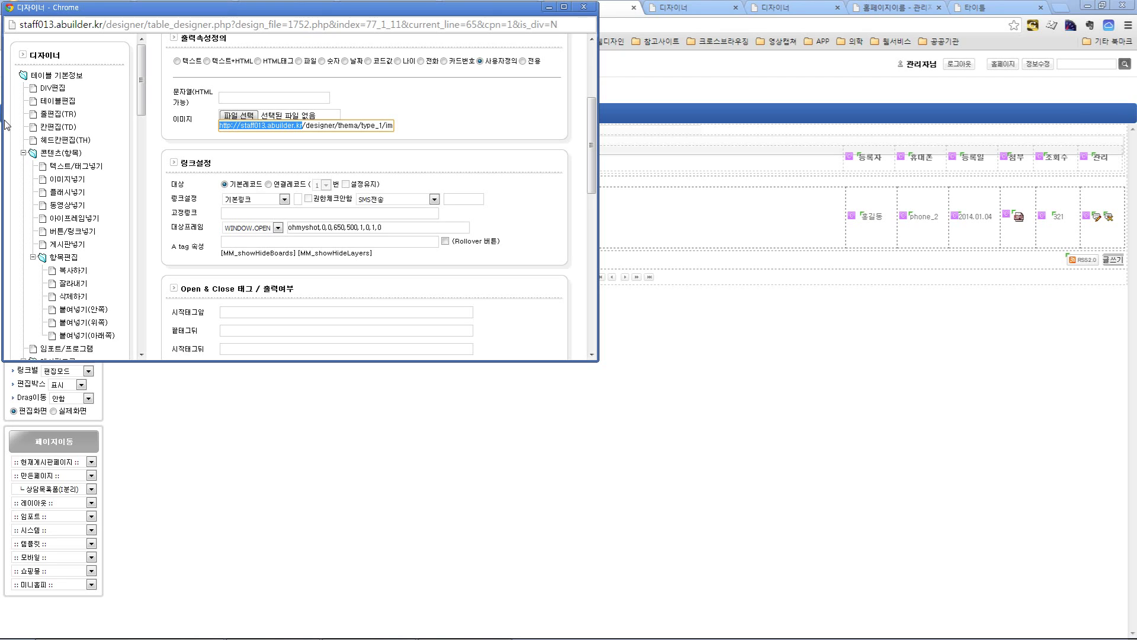
pyautogui.press('Delete')
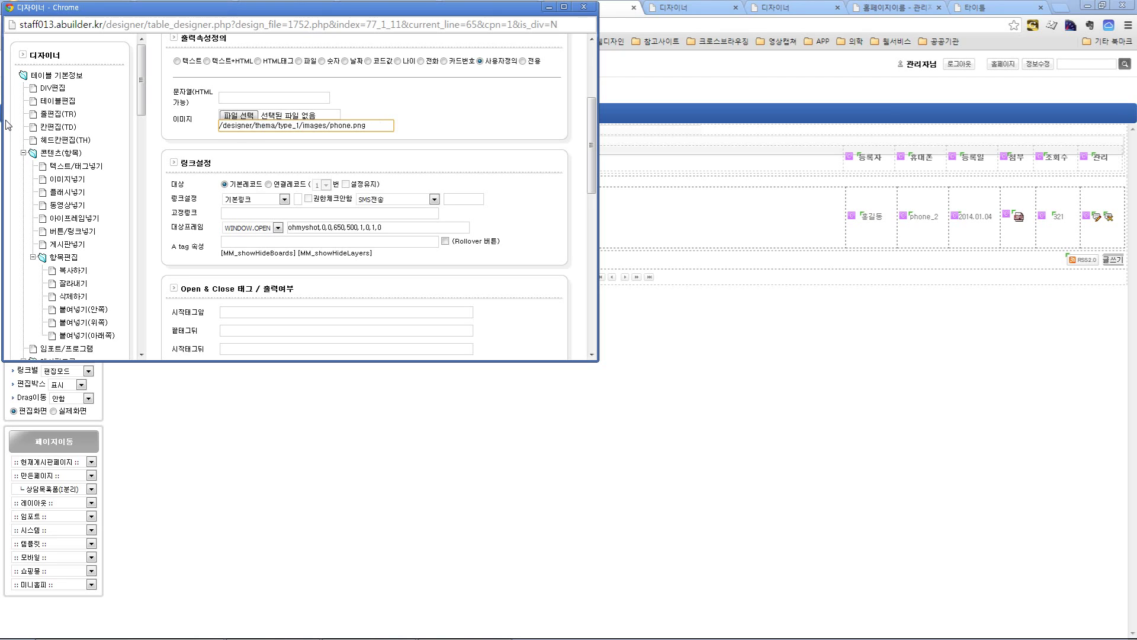
pyautogui.scroll(-3, 412, 167)
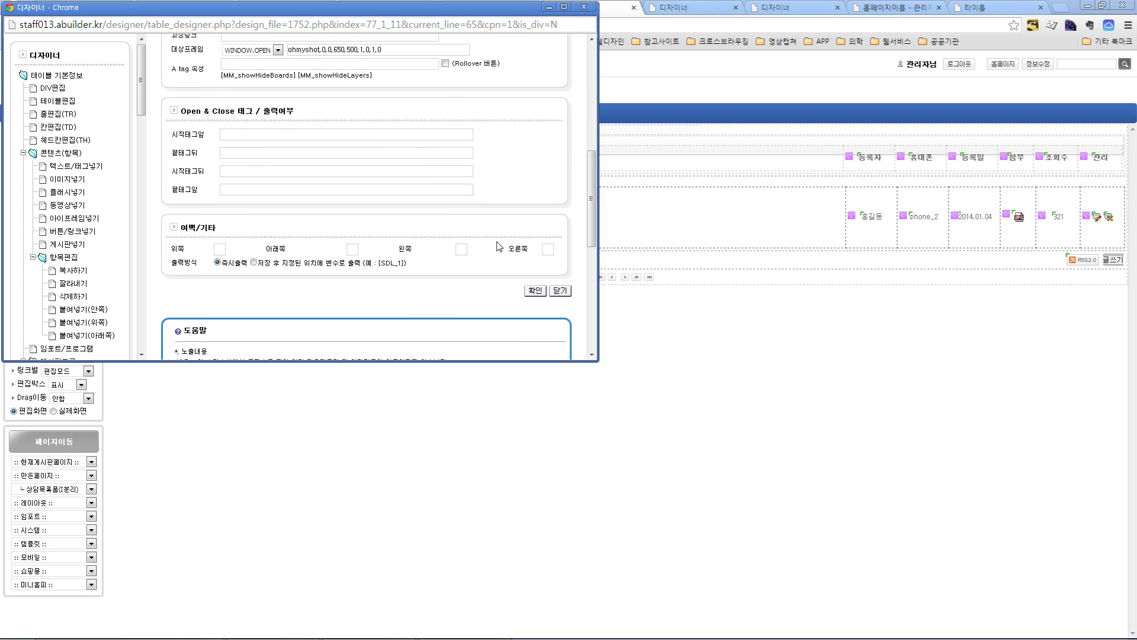
pyautogui.click(534, 293)
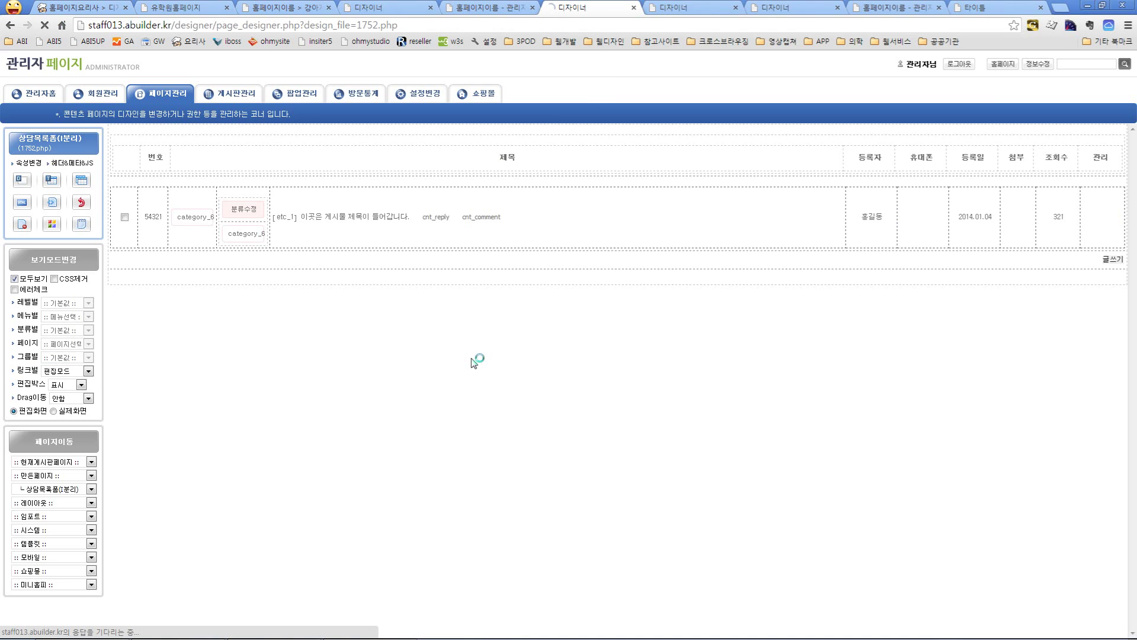
pyautogui.click(476, 9)
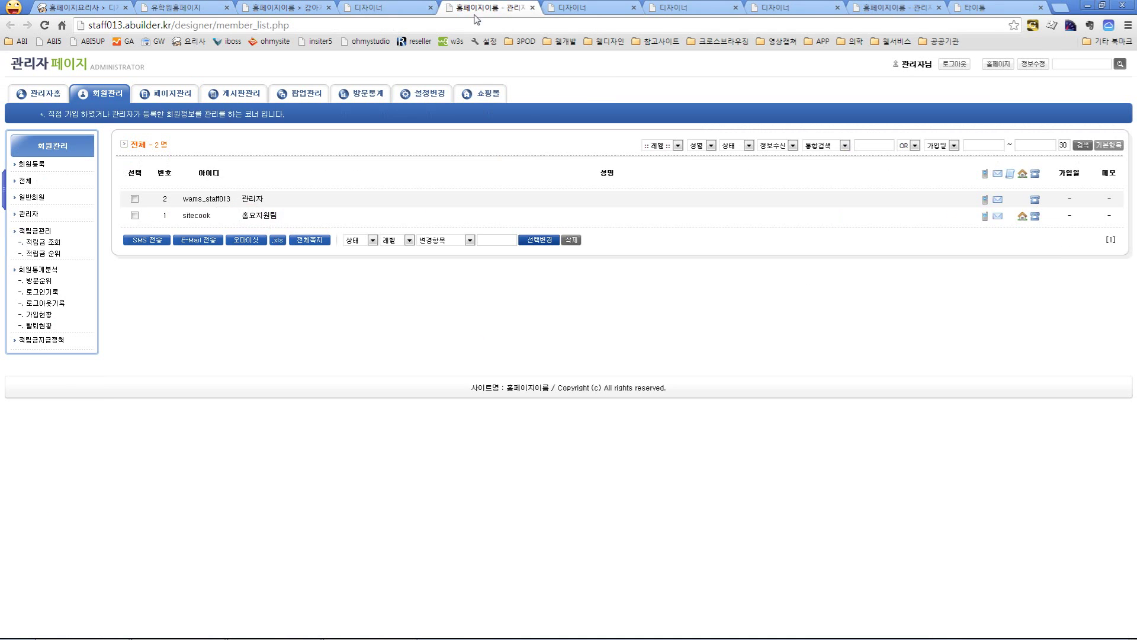
pyautogui.click(133, 67)
pyautogui.click(736, 628)
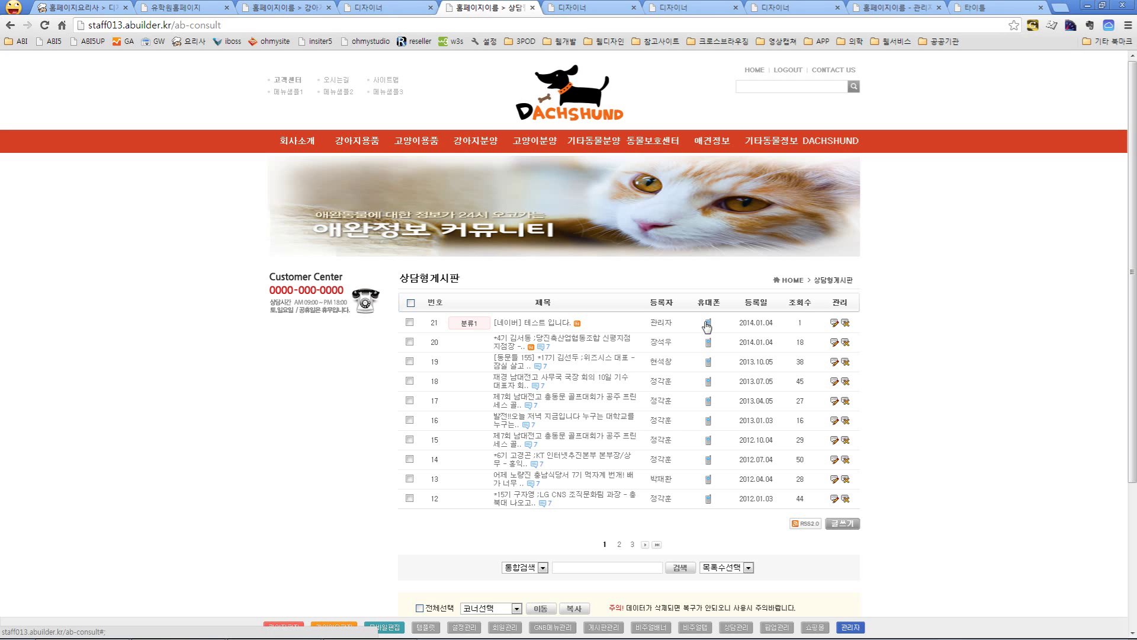
pyautogui.click(707, 326)
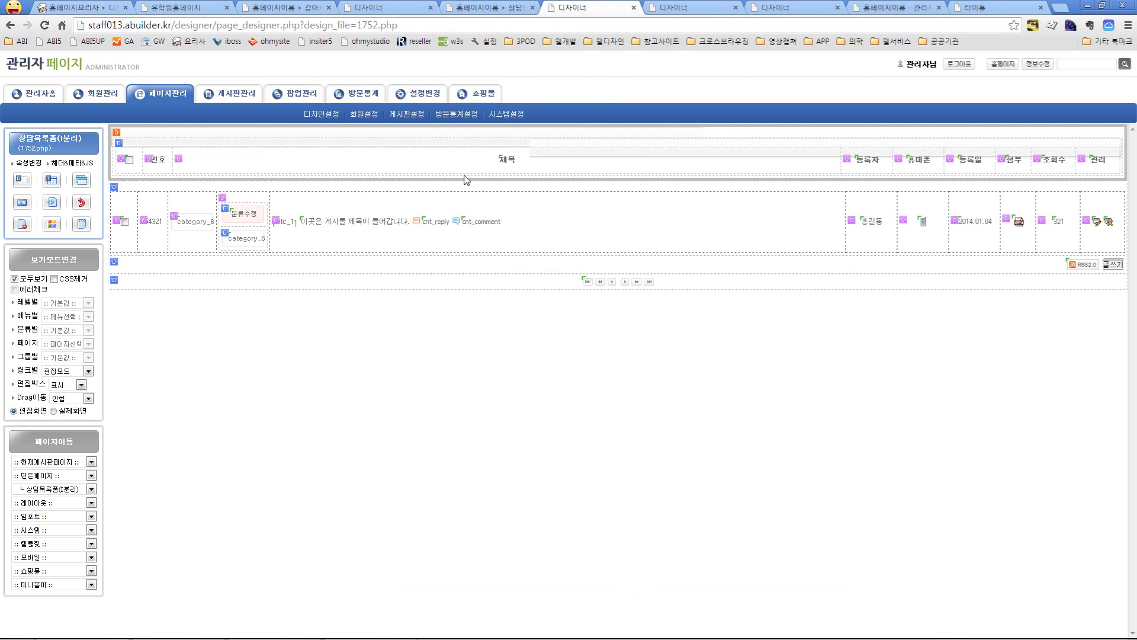
# Add title="휴대폰번호" to the phone icon item's A tag 속성, save it and reload the consultation board list.
pyautogui.click(922, 228)
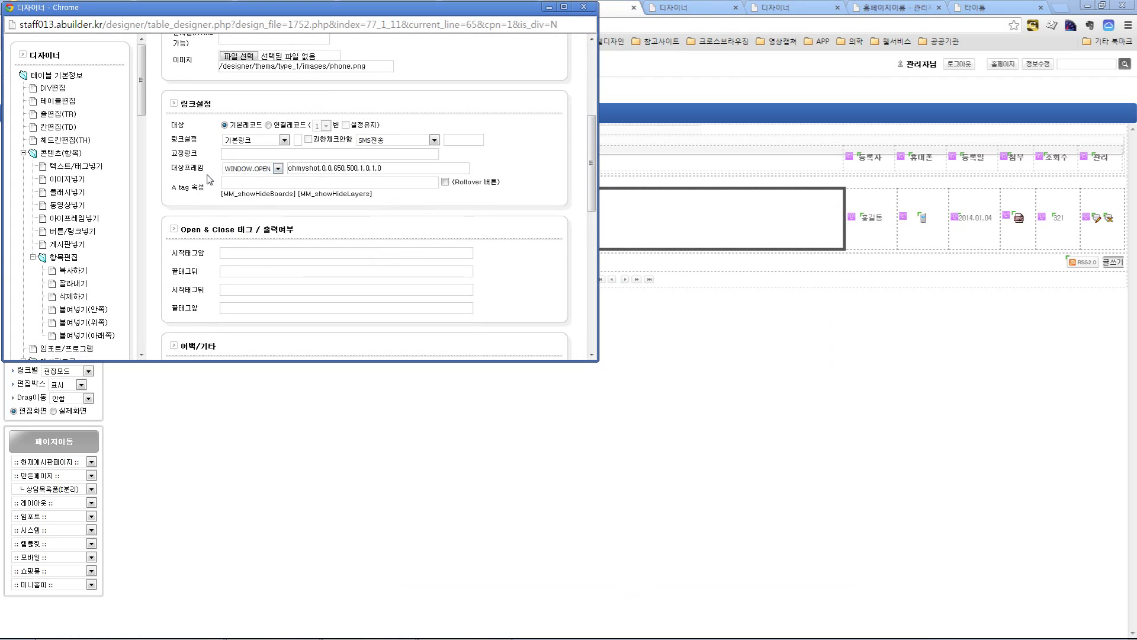
pyautogui.click(284, 185)
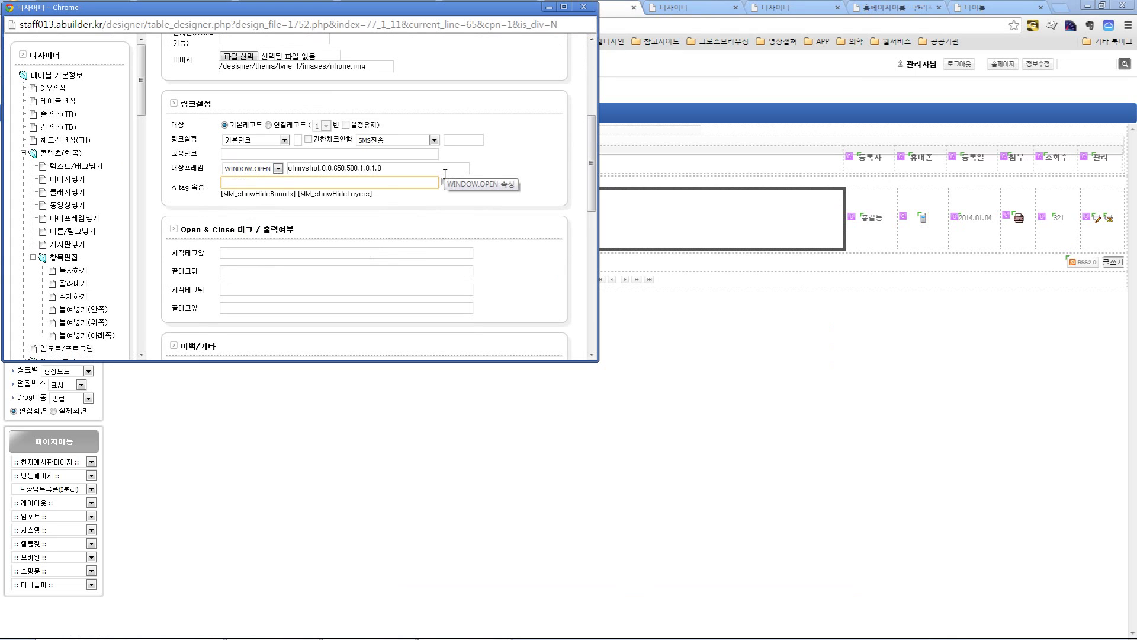
pyautogui.write('title="g"')
pyautogui.press('Left')
pyautogui.write('g')
pyautogui.press('BackSpace')
pyautogui.press('BackSpace')
pyautogui.write('휴대폰번호')
pyautogui.press('Return')
pyautogui.click(485, 8)
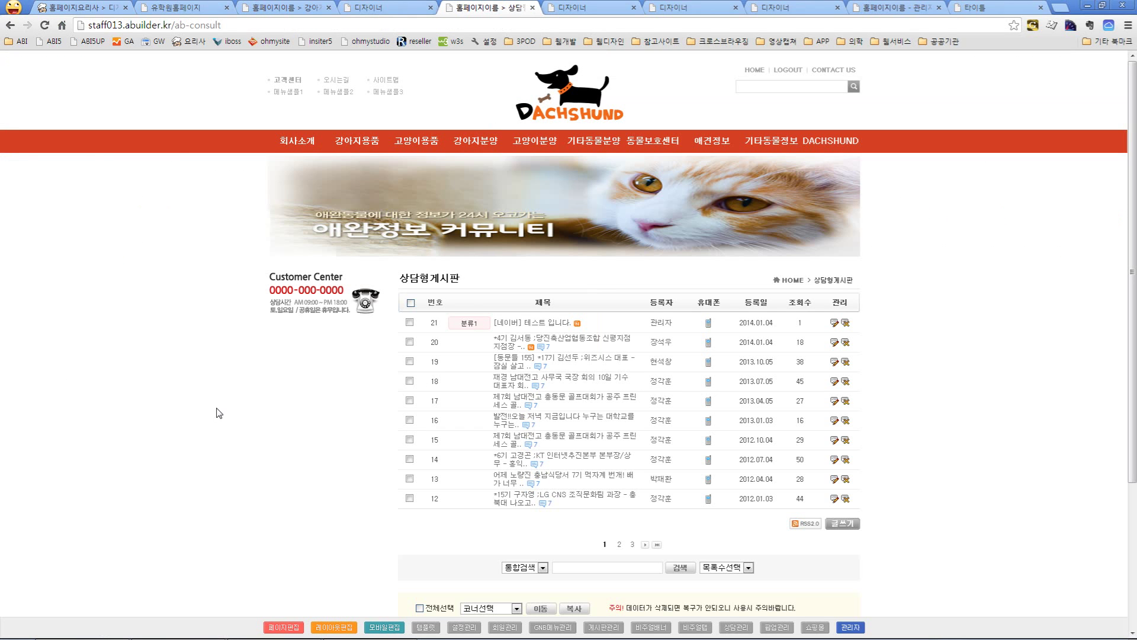
pyautogui.press('F5')
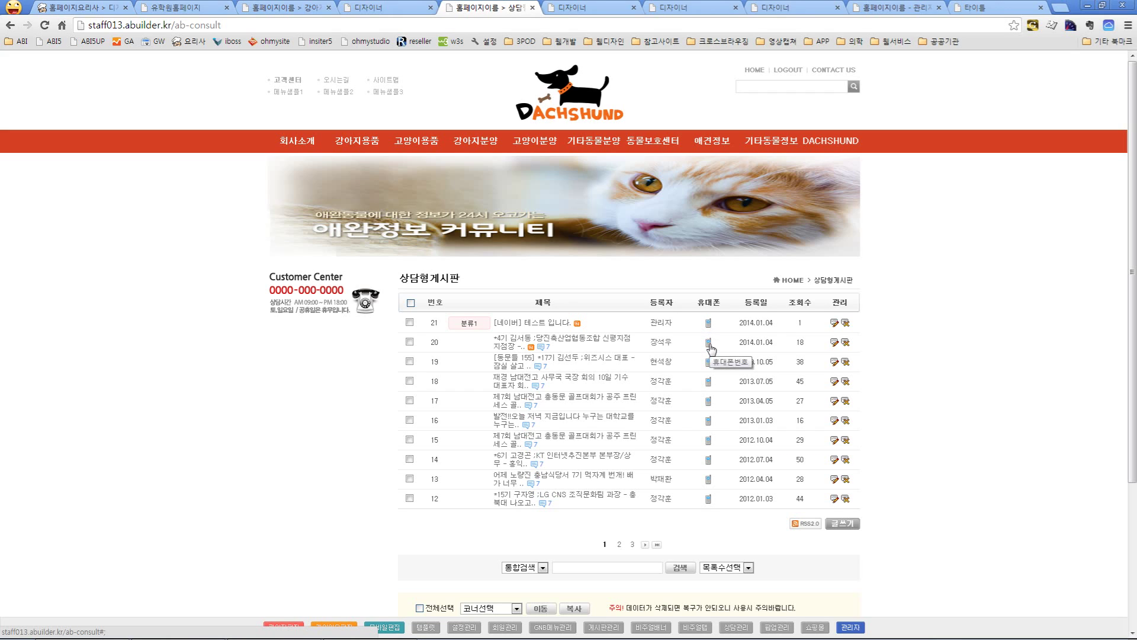
# Replace the phone icon's title text with {AV_phone_2}, save the item and check the icon tooltips in the board list.
pyautogui.click(592, 8)
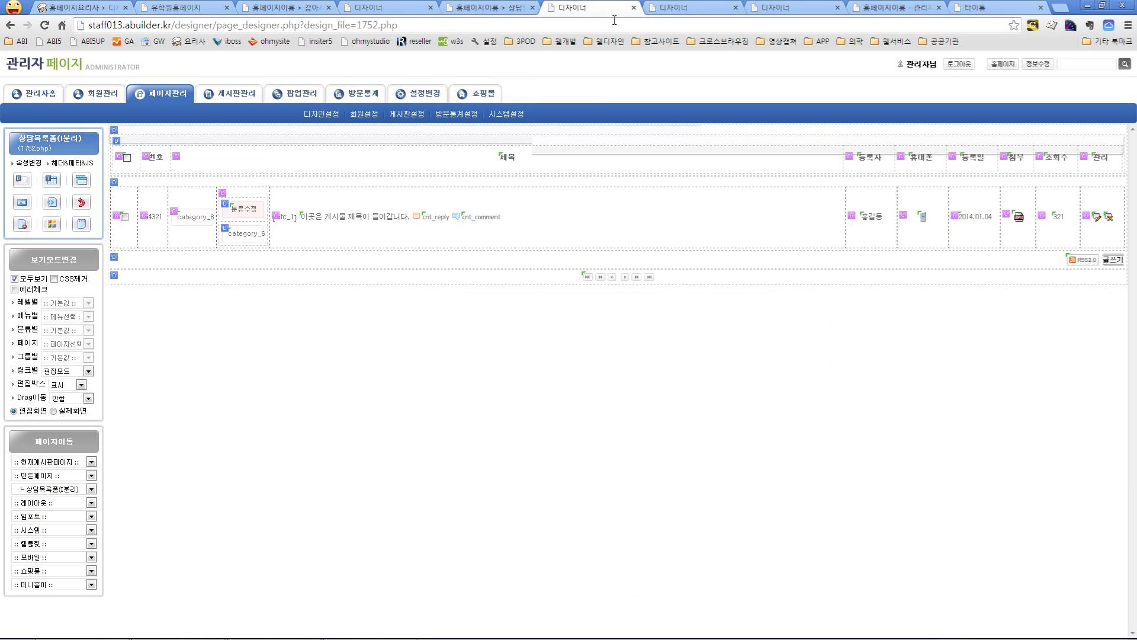
pyautogui.click(919, 218)
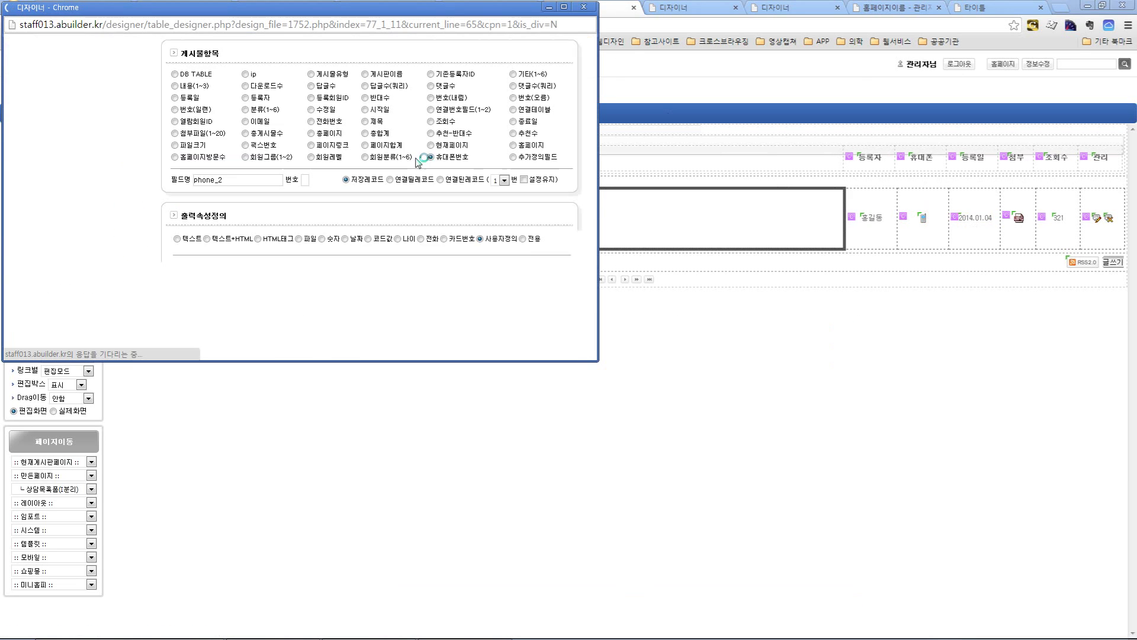
pyautogui.scroll(-4, 363, 160)
pyautogui.doubleClick(257, 182)
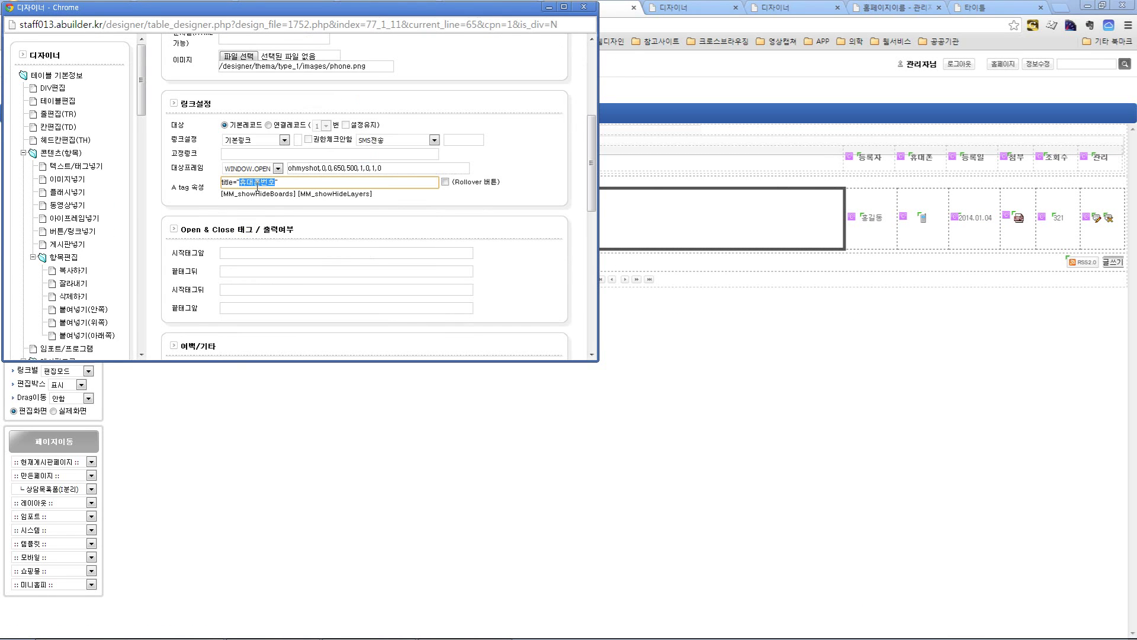
pyautogui.write('{}')
pyautogui.write('AV_')
pyautogui.write('phone_2')
pyautogui.press('Return')
pyautogui.click(488, 7)
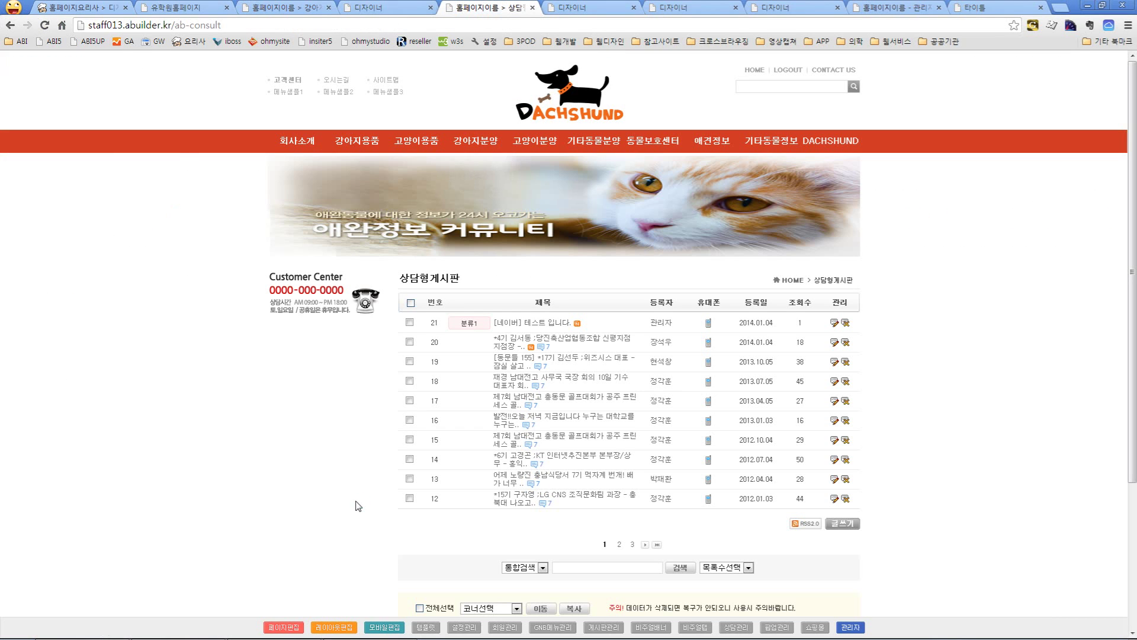
pyautogui.moveTo(709, 327)
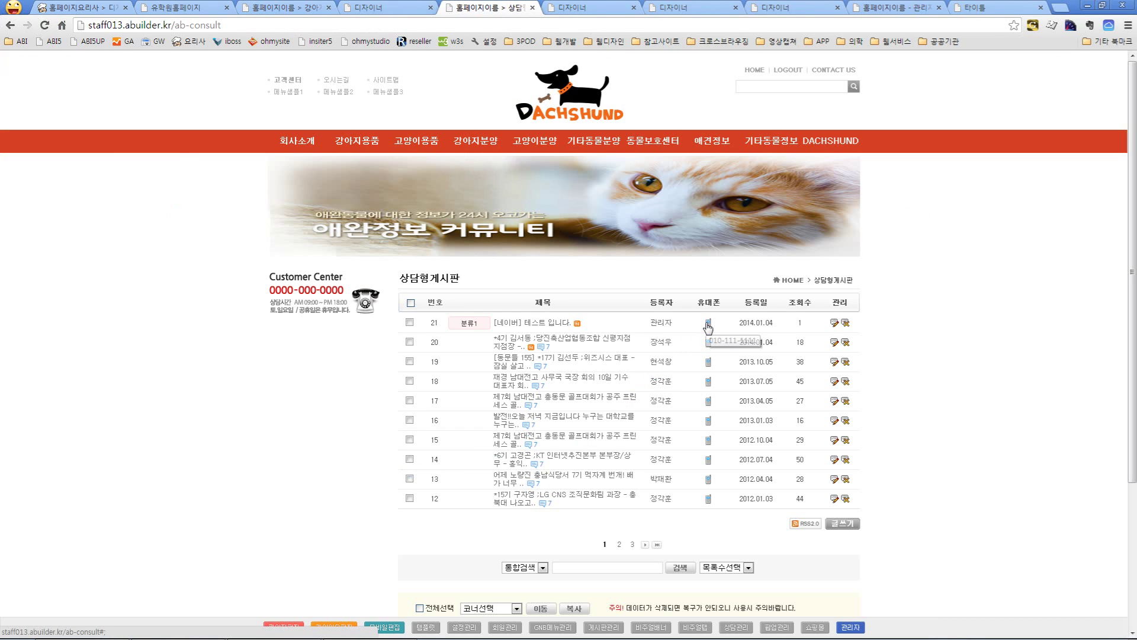
pyautogui.moveTo(710, 369)
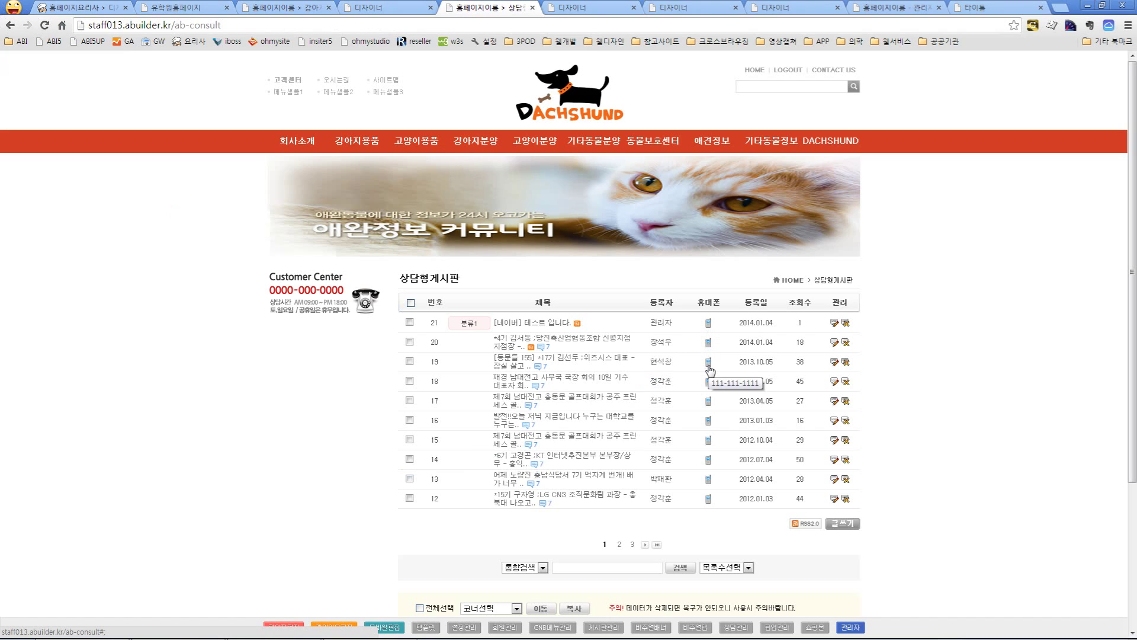
pyautogui.moveTo(709, 405)
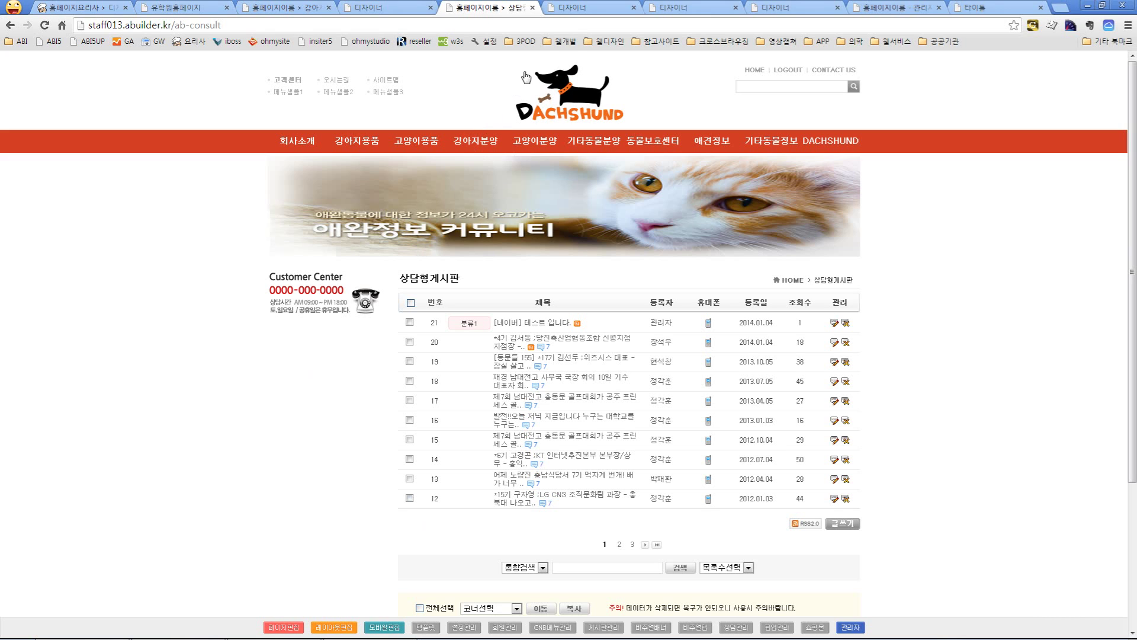
# Go to wams.co.kr/WAMS/ in the 타이틀 browser tab and log in with the saved credentials.
pyautogui.click(810, 13)
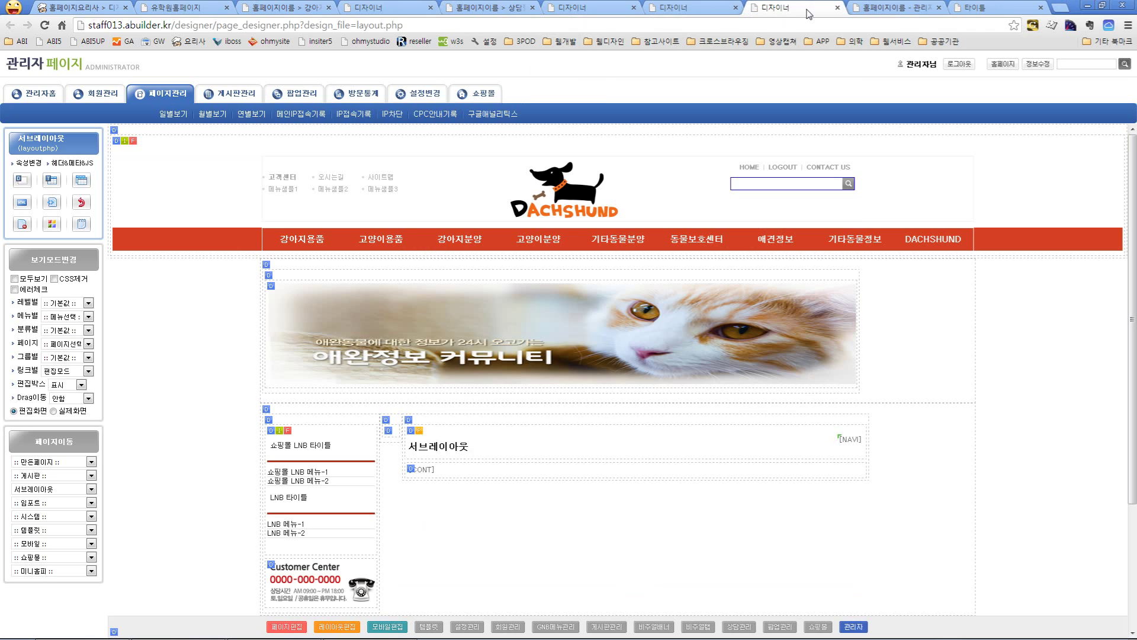
pyautogui.click(971, 8)
pyautogui.click(966, 24)
pyautogui.write('wams.co.kr')
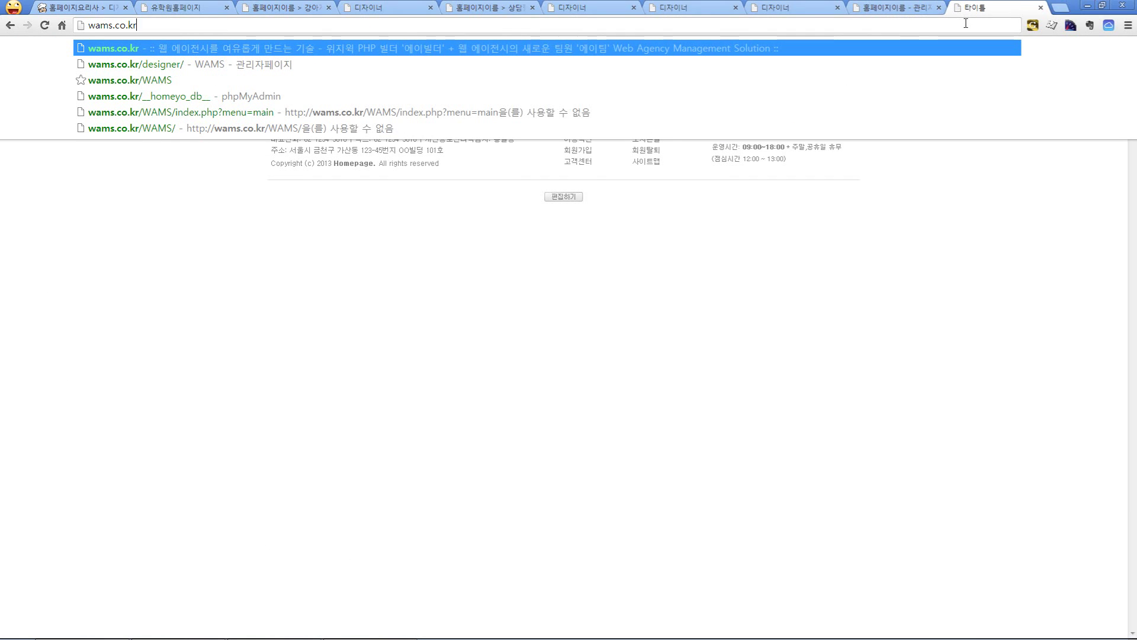
pyautogui.write('/W')
pyautogui.press('capslock')
pyautogui.write('WAMS/')
pyautogui.press('capslock')
pyautogui.press('Return')
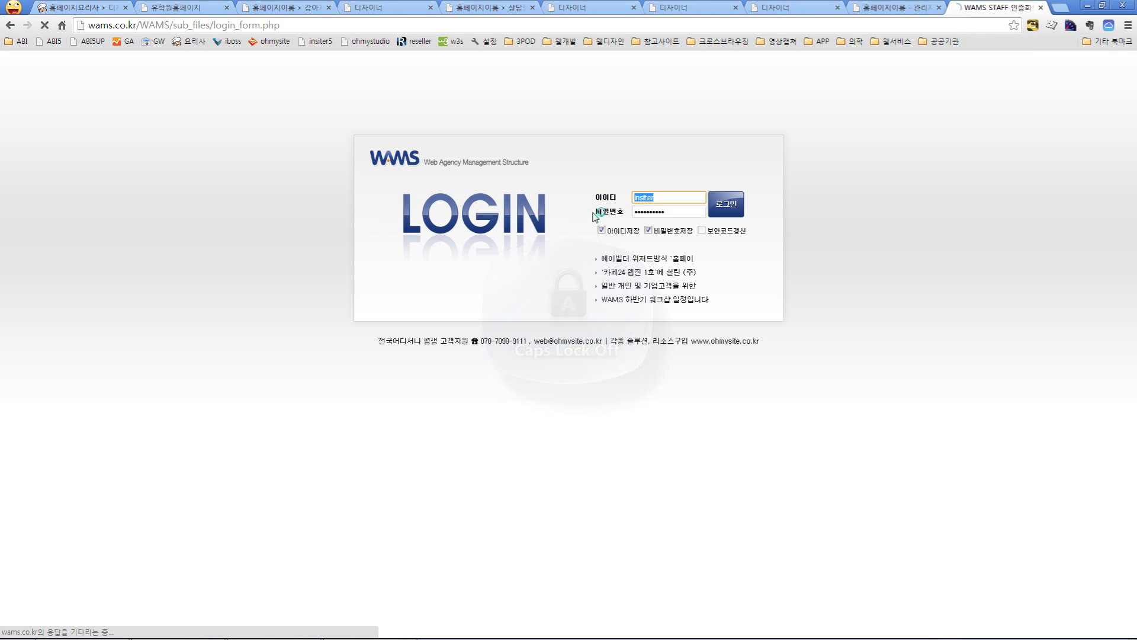
pyautogui.click(724, 206)
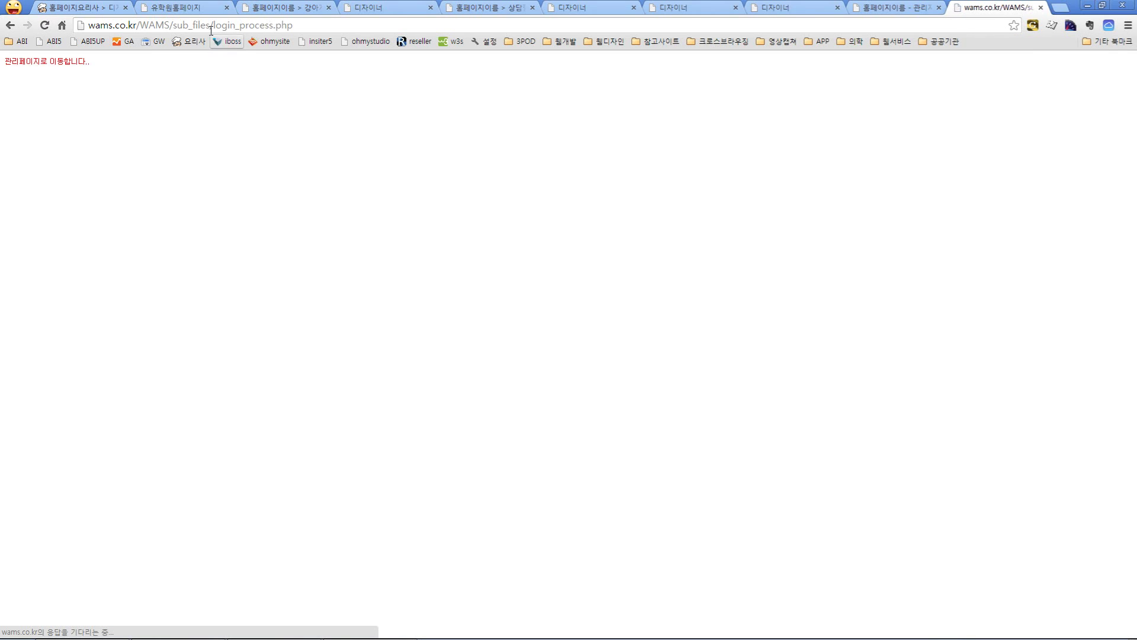
# Open the wams.co.kr/designer/ administrator page in a new browser tab and display the 시간가계부 list.
pyautogui.click(1060, 7)
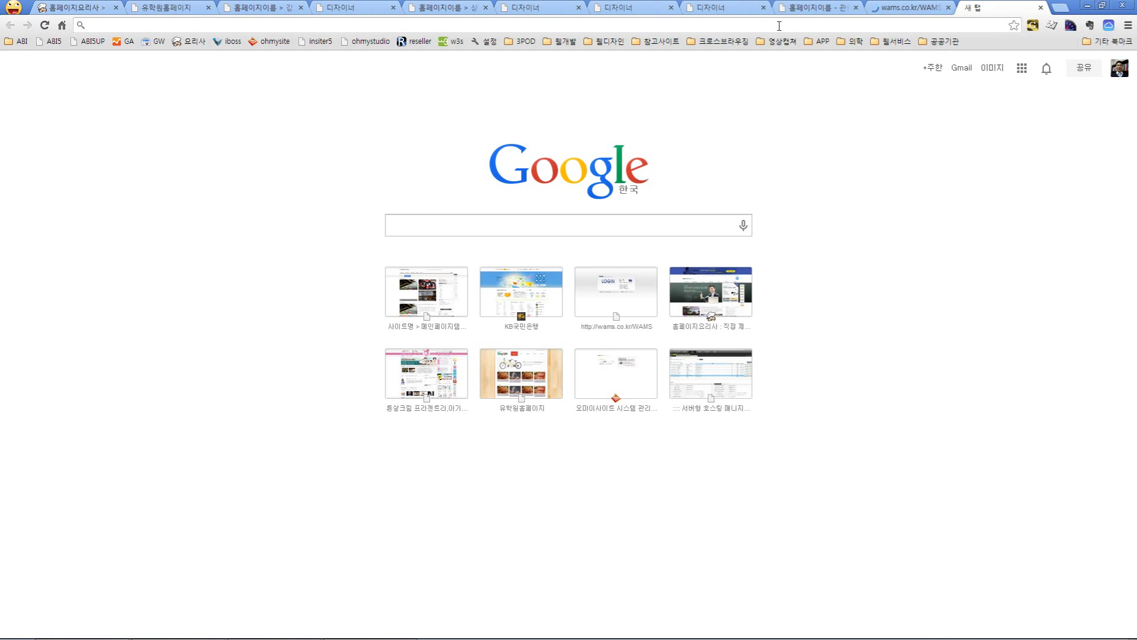
pyautogui.write('wasm')
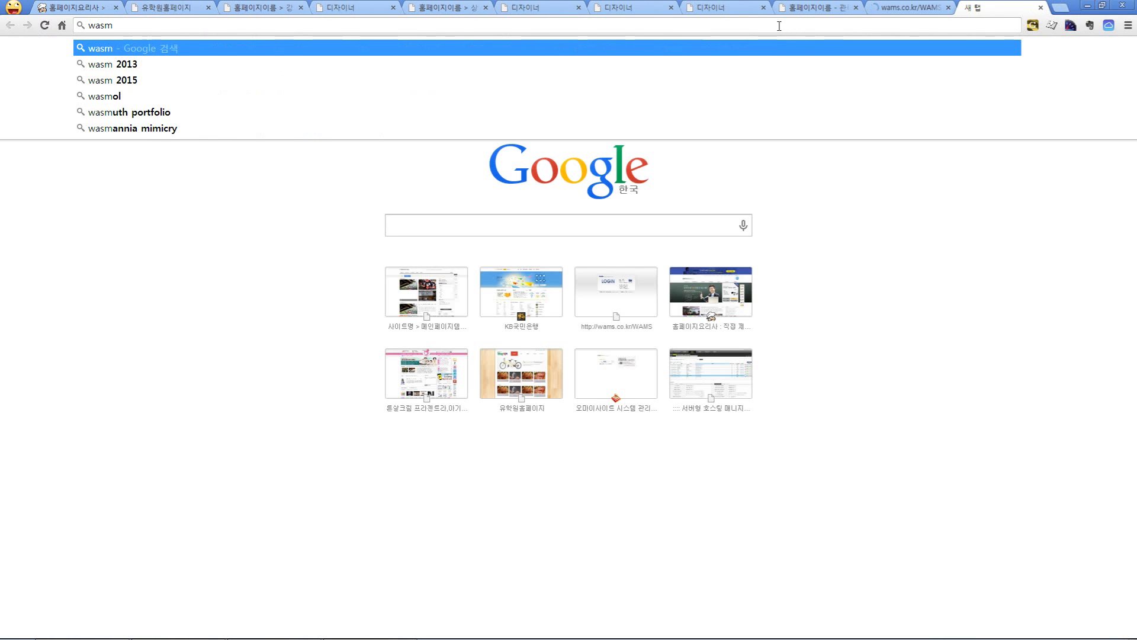
pyautogui.press('BackSpace')
pyautogui.press('BackSpace')
pyautogui.write('ms.co.kr/')
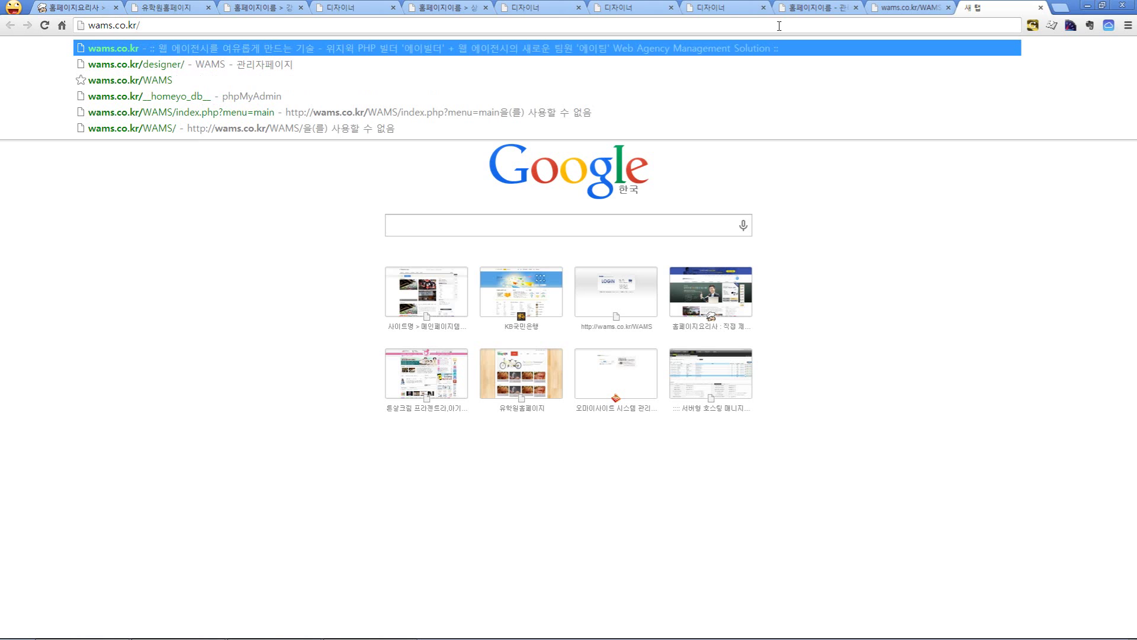
pyautogui.press('Down')
pyautogui.press('Return')
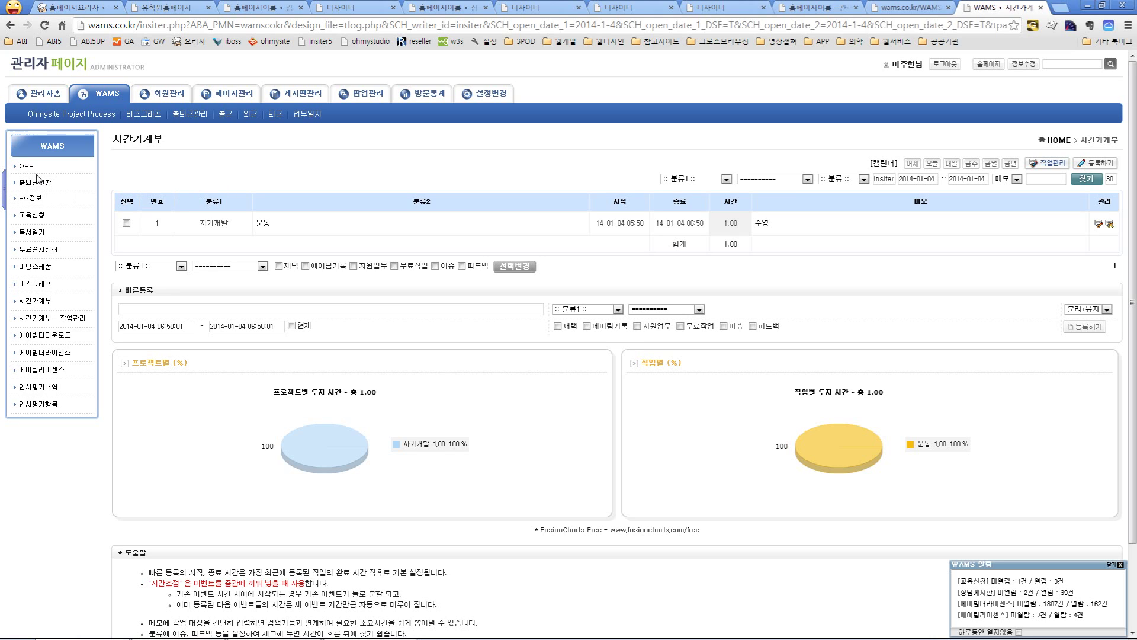
pyautogui.click(35, 301)
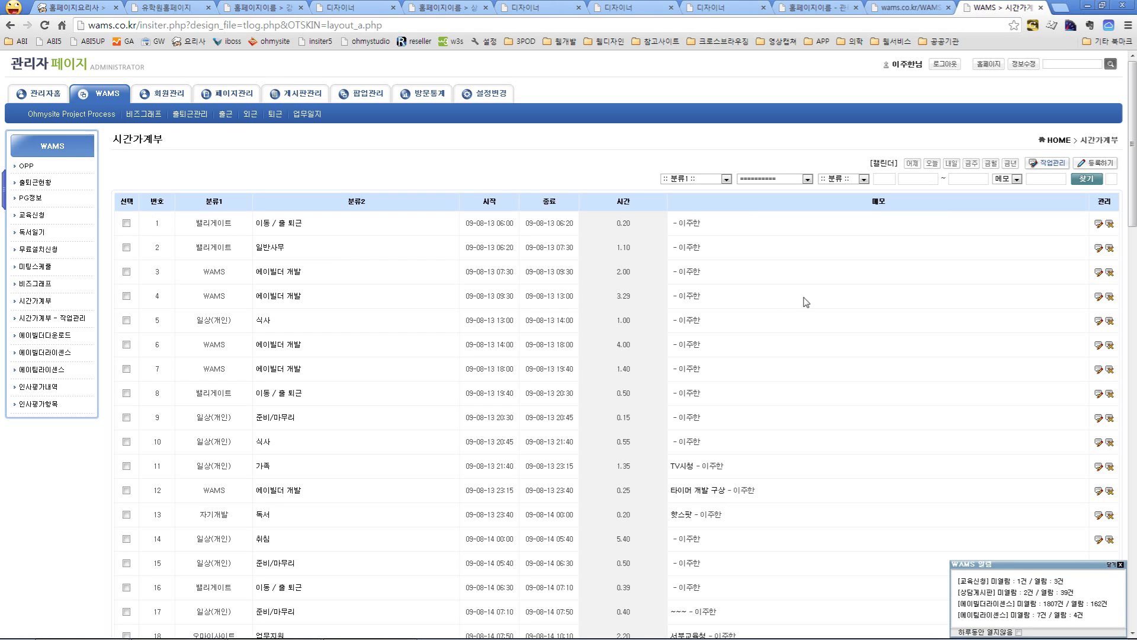
# Examine the 시간가계부 list and its charts, open the page in the page designer and look over its layout.
pyautogui.scroll(-3, 812, 274)
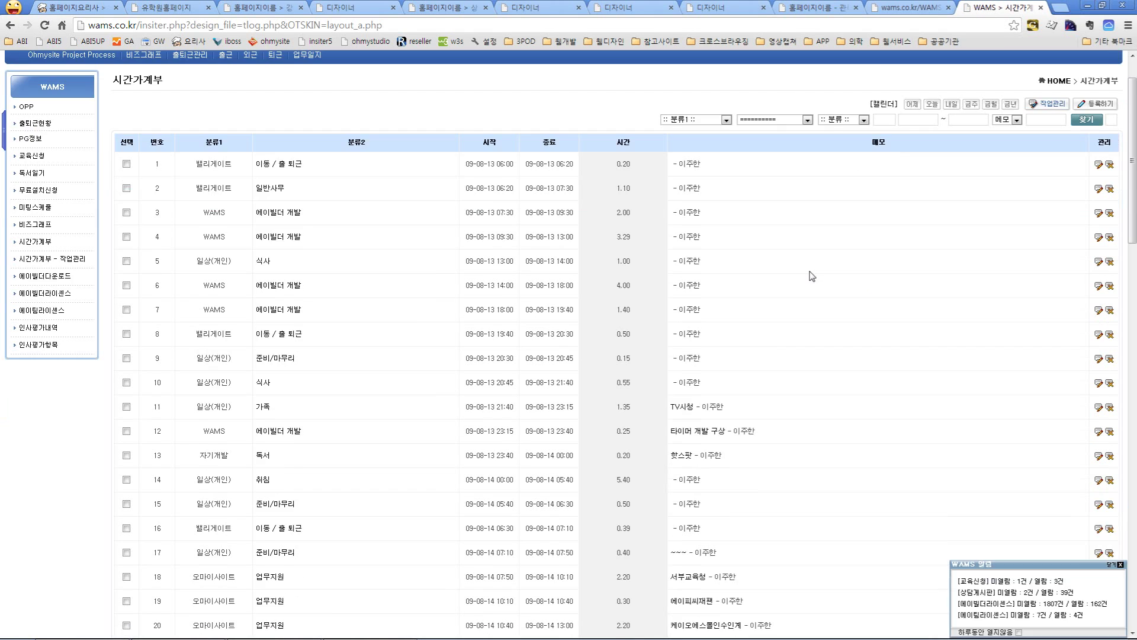
pyautogui.scroll(1, 811, 276)
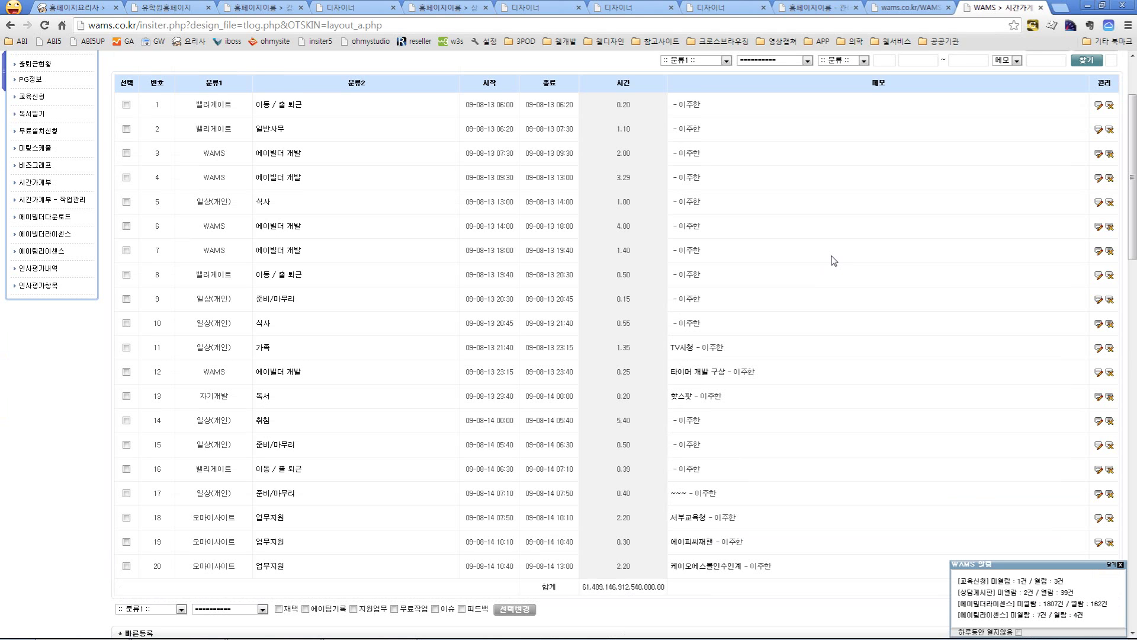
pyautogui.scroll(-5, 590, 562)
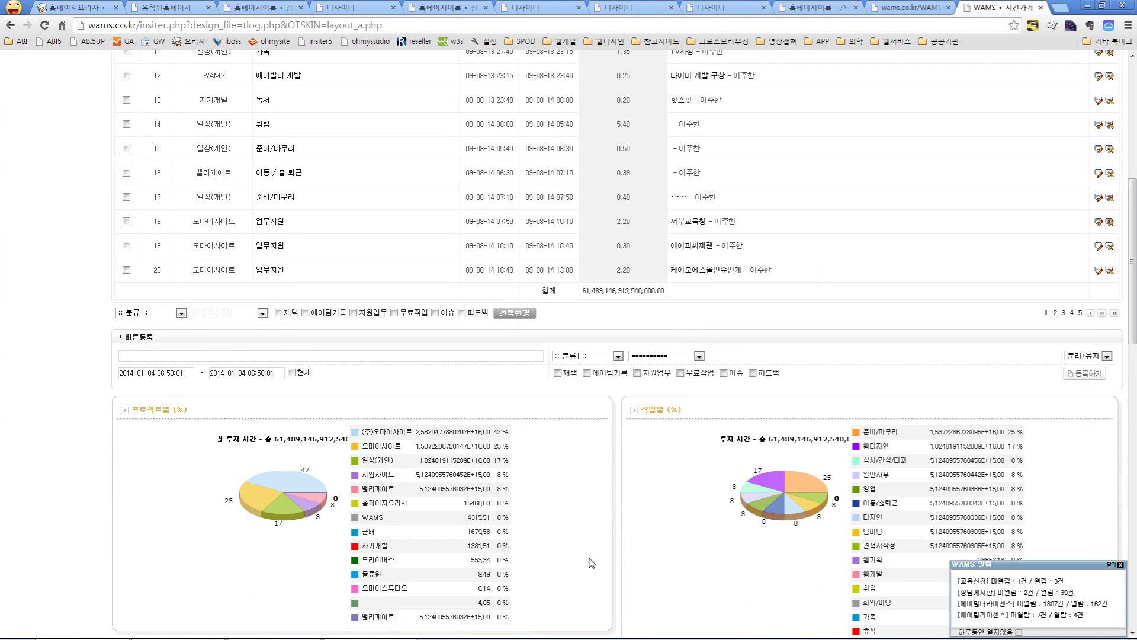
pyautogui.scroll(-15, 585, 451)
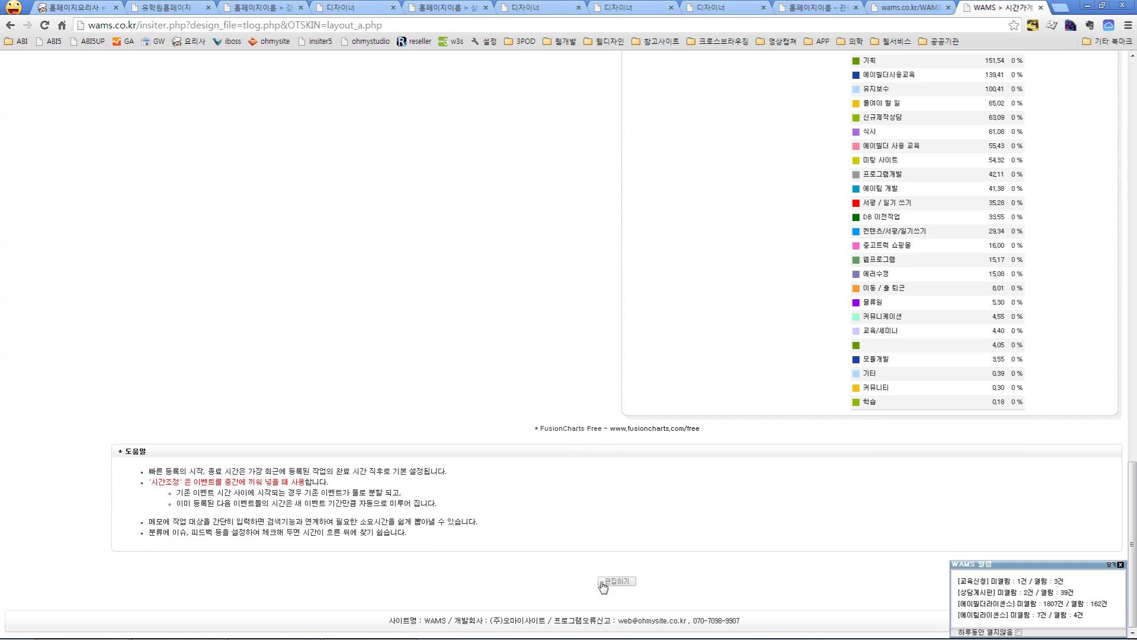
pyautogui.click(603, 585)
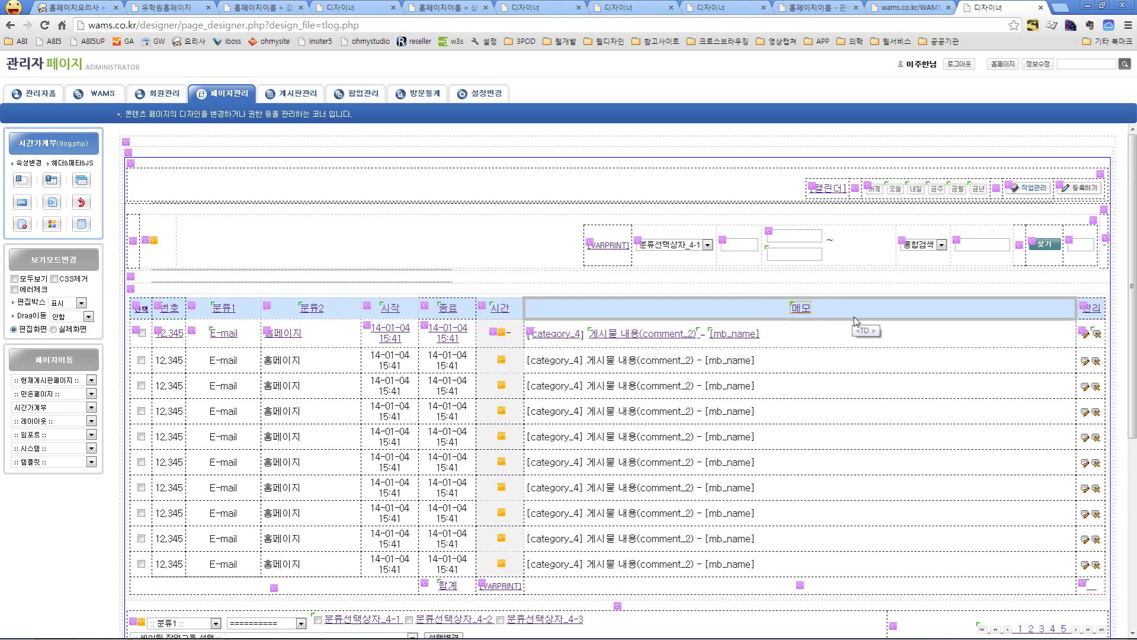
pyautogui.scroll(-3, 853, 326)
pyautogui.scroll(-1, 853, 296)
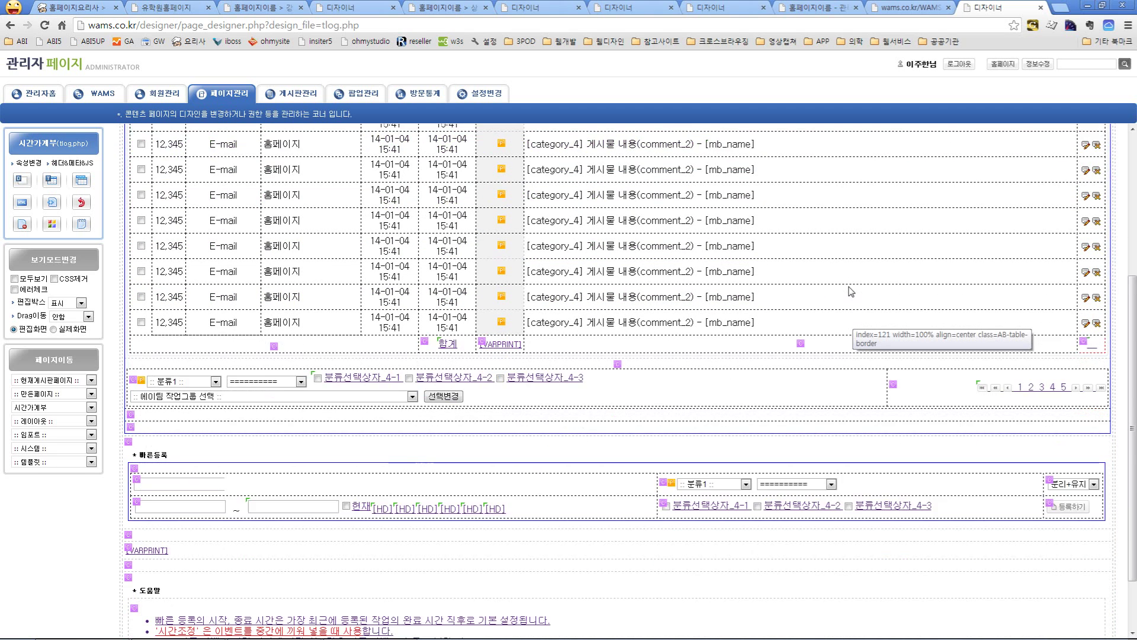
pyautogui.scroll(4, 853, 296)
# Return to the WAMS section and view the 출퇴근현황 calendar for January 2014.
pyautogui.click(103, 100)
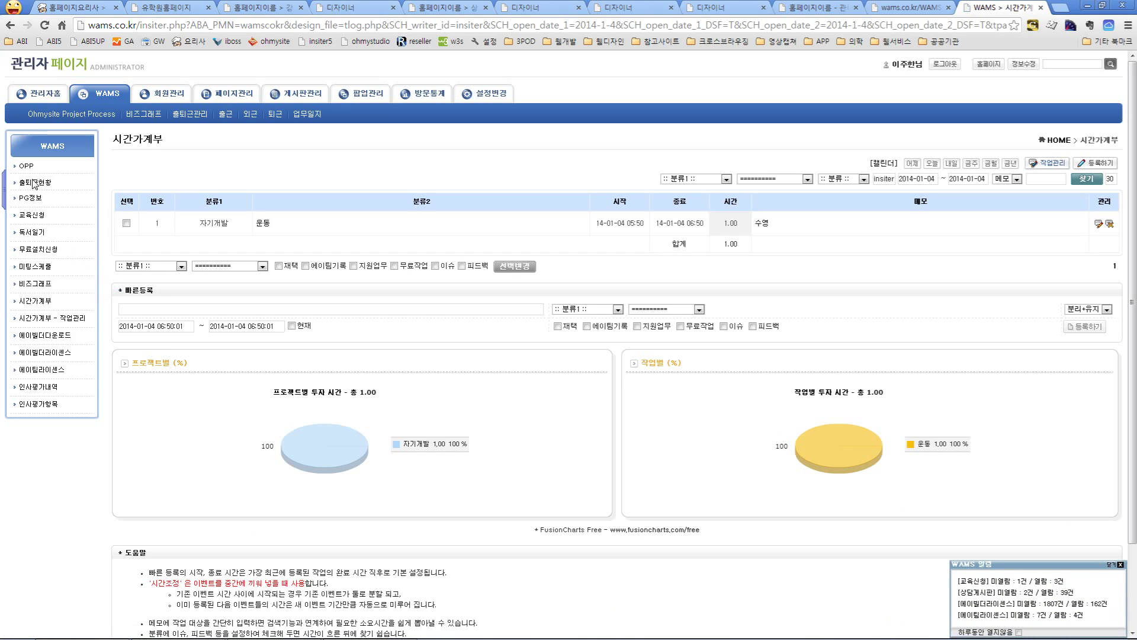
pyautogui.click(35, 183)
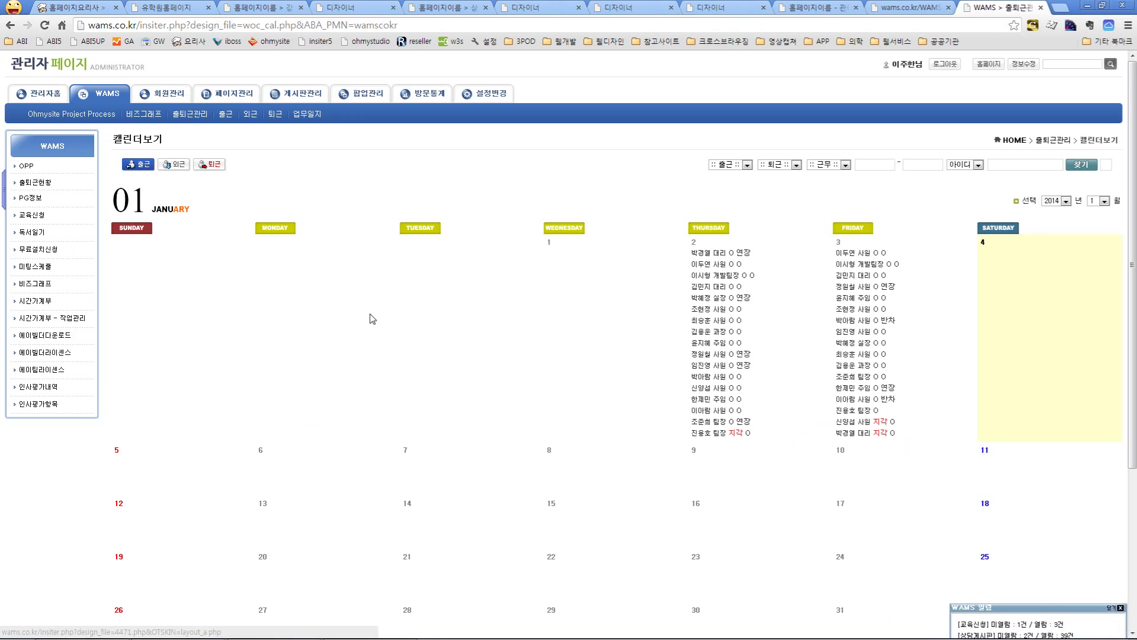
pyautogui.scroll(-2, 398, 314)
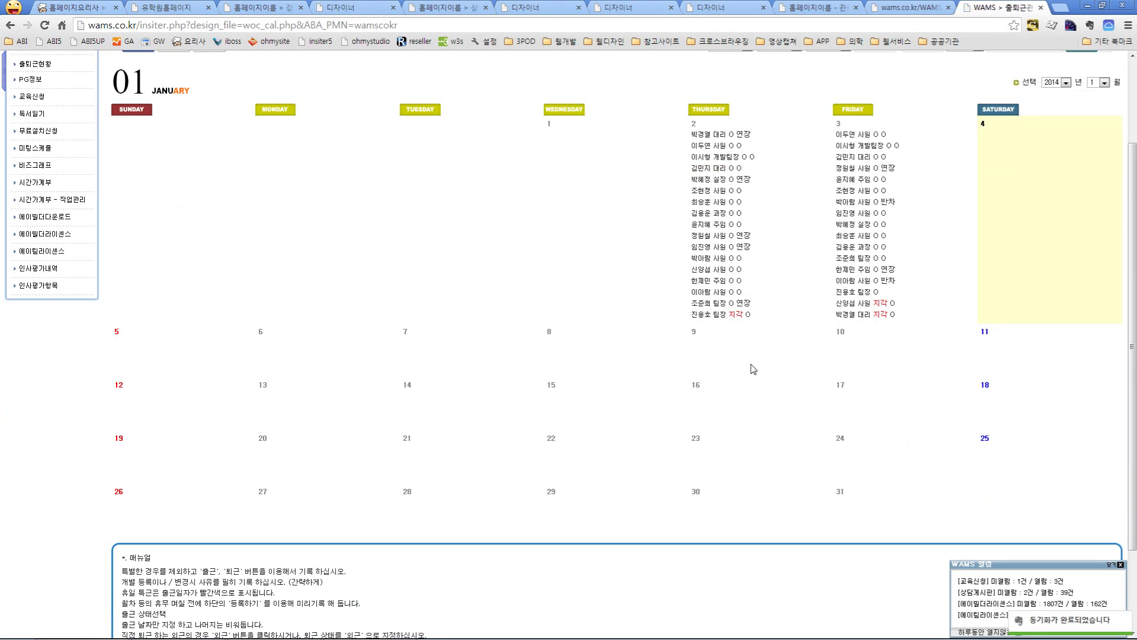
pyautogui.scroll(1, 494, 253)
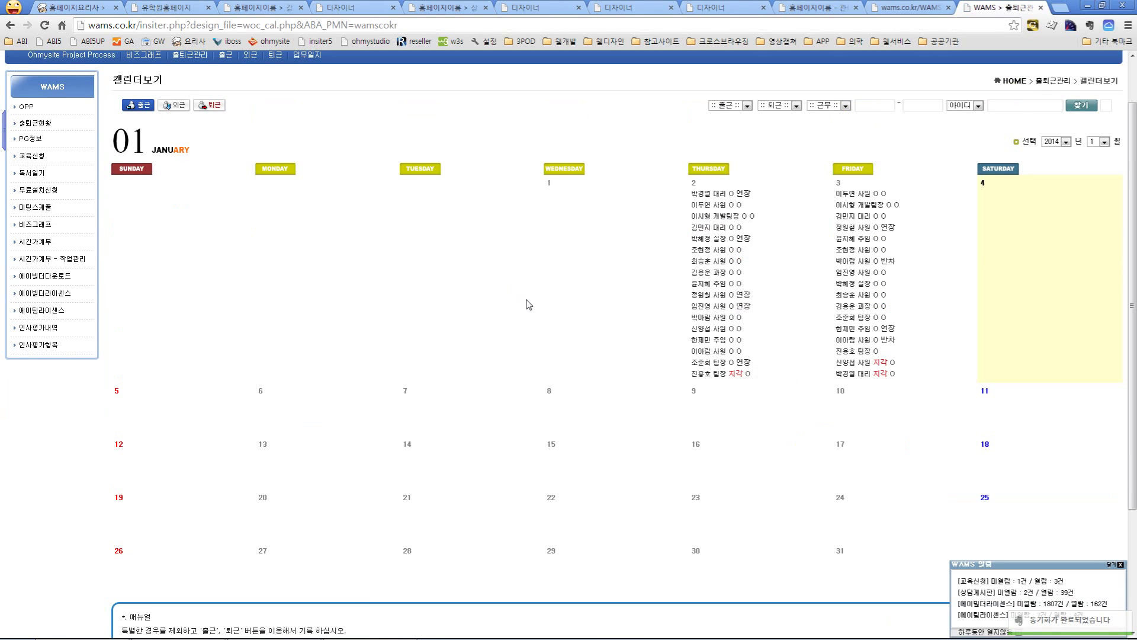
pyautogui.scroll(1, 616, 394)
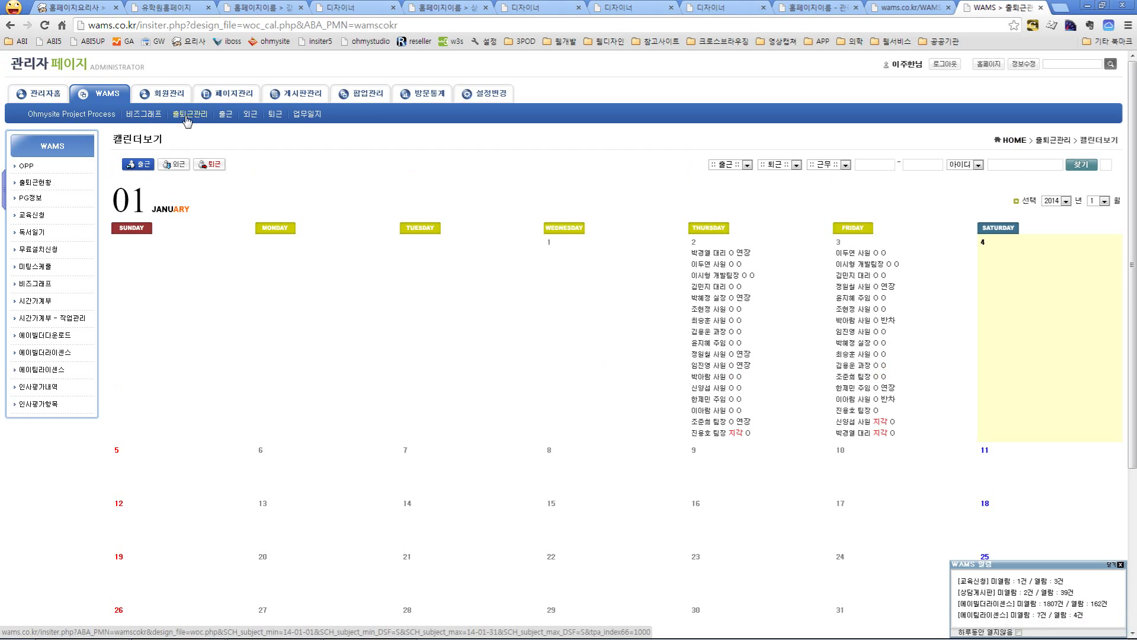
# Review the 출퇴근관리 attendance list to its end and open that page in the page designer.
pyautogui.click(187, 120)
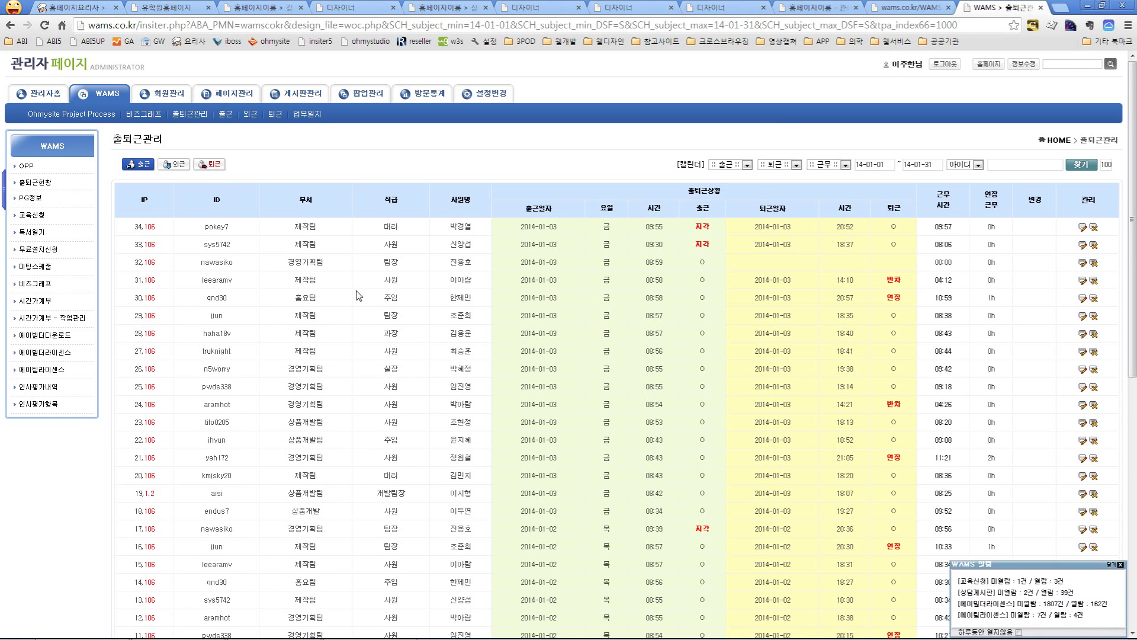
pyautogui.scroll(-7, 356, 303)
pyautogui.scroll(8, 359, 296)
pyautogui.scroll(-7, 314, 417)
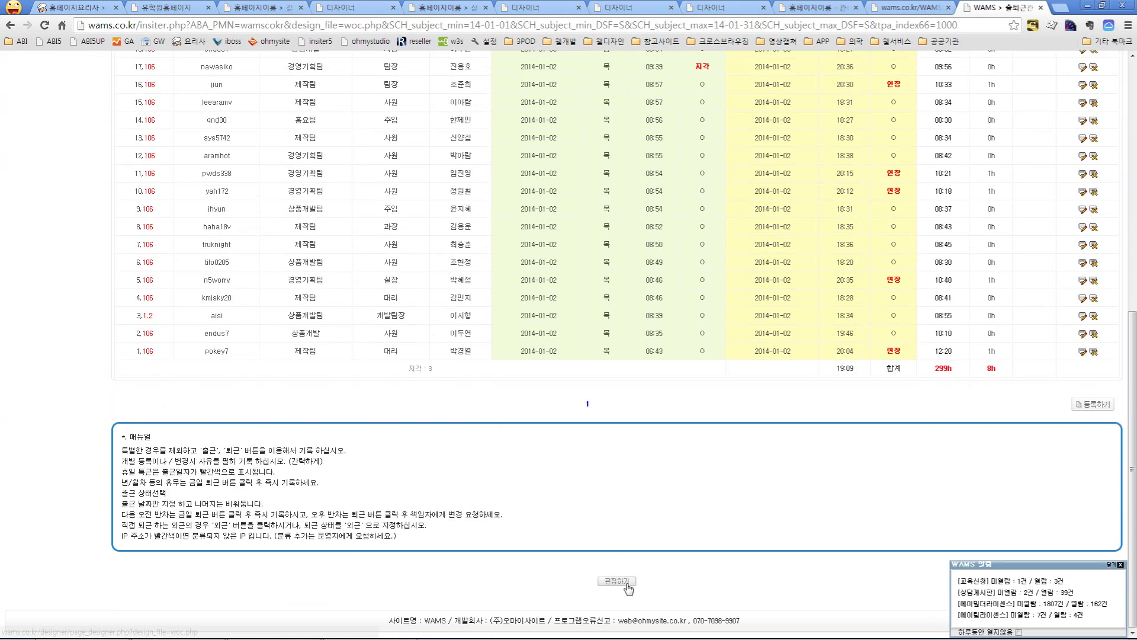
pyautogui.click(628, 587)
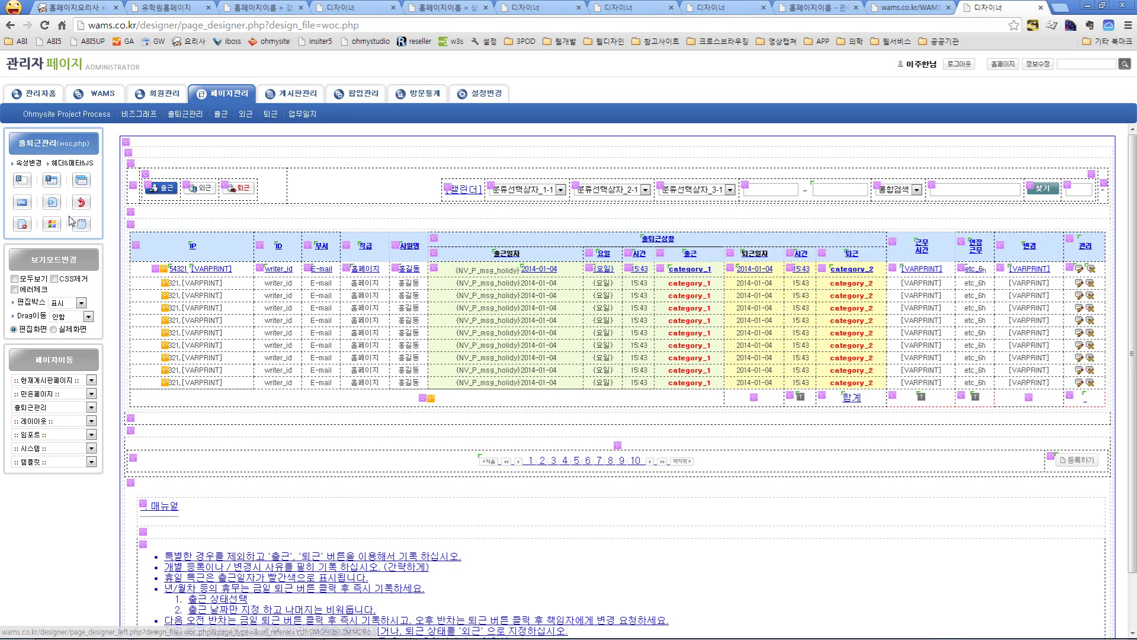
# Go back to the WAMS section by way of the administrator home and look through the 인사평가내역 list.
pyautogui.click(53, 99)
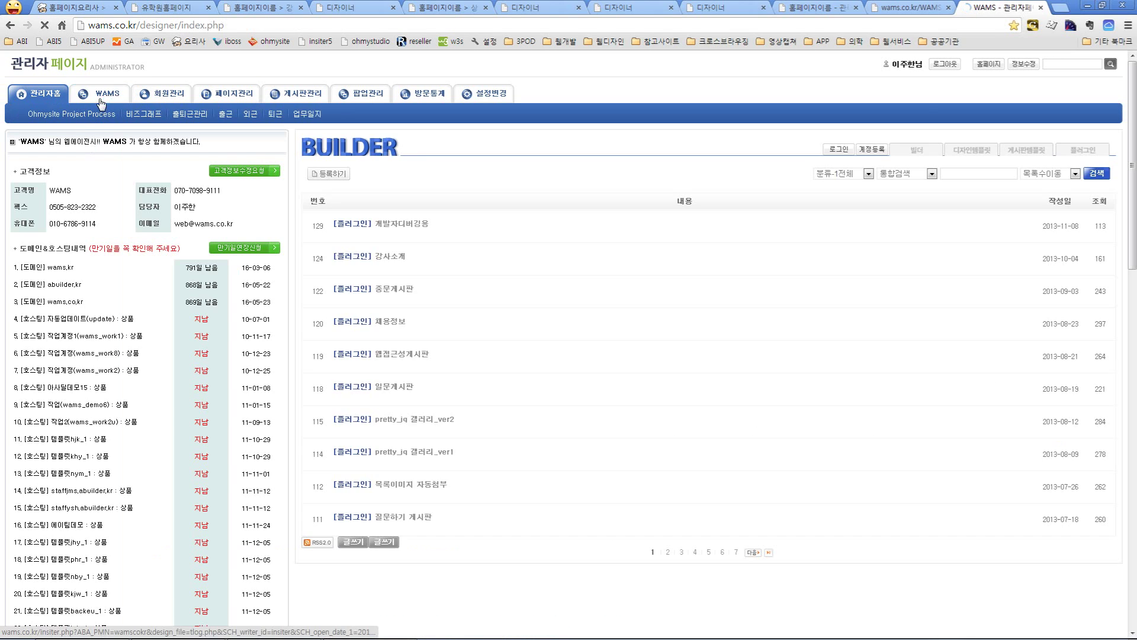
pyautogui.click(107, 222)
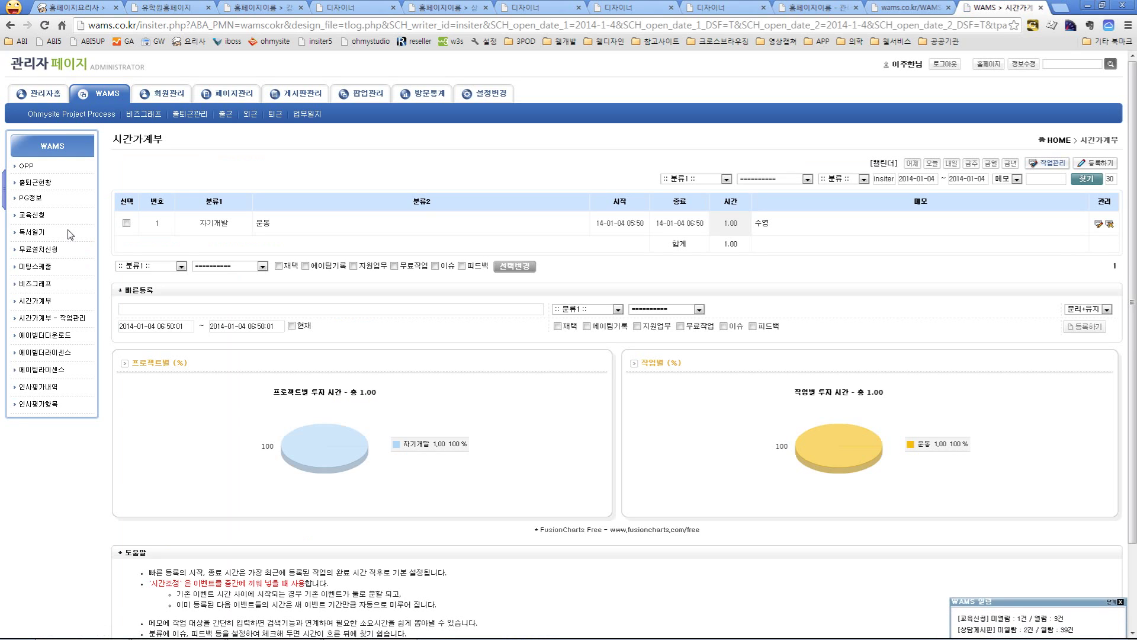
pyautogui.scroll(-1, 75, 244)
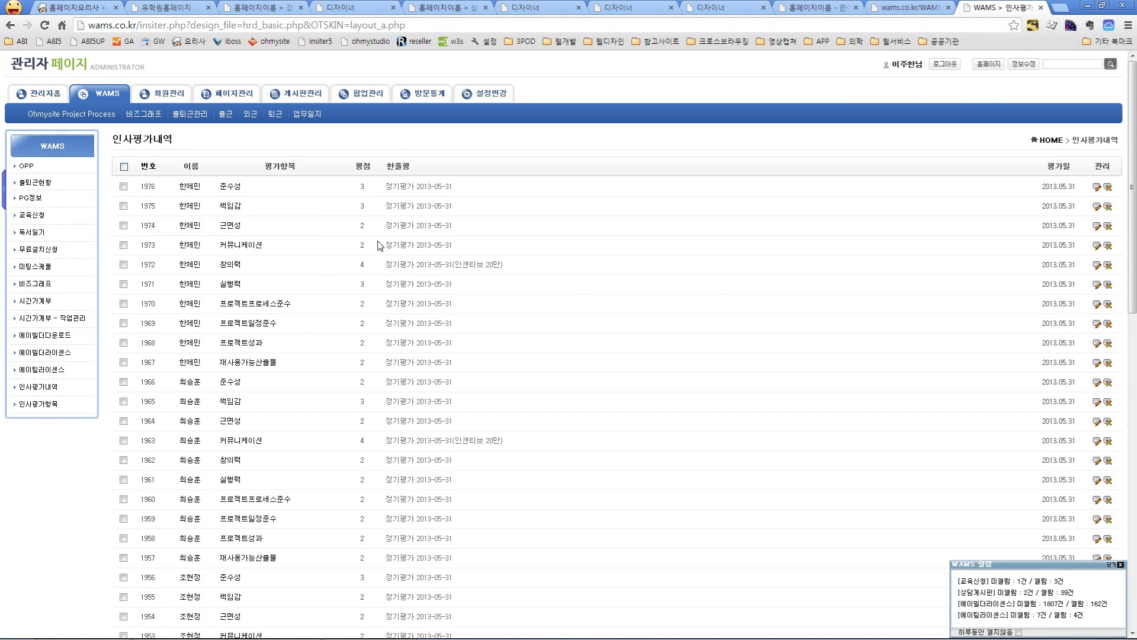
pyautogui.scroll(-8, 379, 246)
pyautogui.scroll(7, 379, 245)
pyautogui.scroll(1, 377, 246)
# Dismiss the WAMS alert popup for the day and reload the 인사평가내역 list, viewing it down to its end.
pyautogui.click(1019, 632)
pyautogui.click(1116, 564)
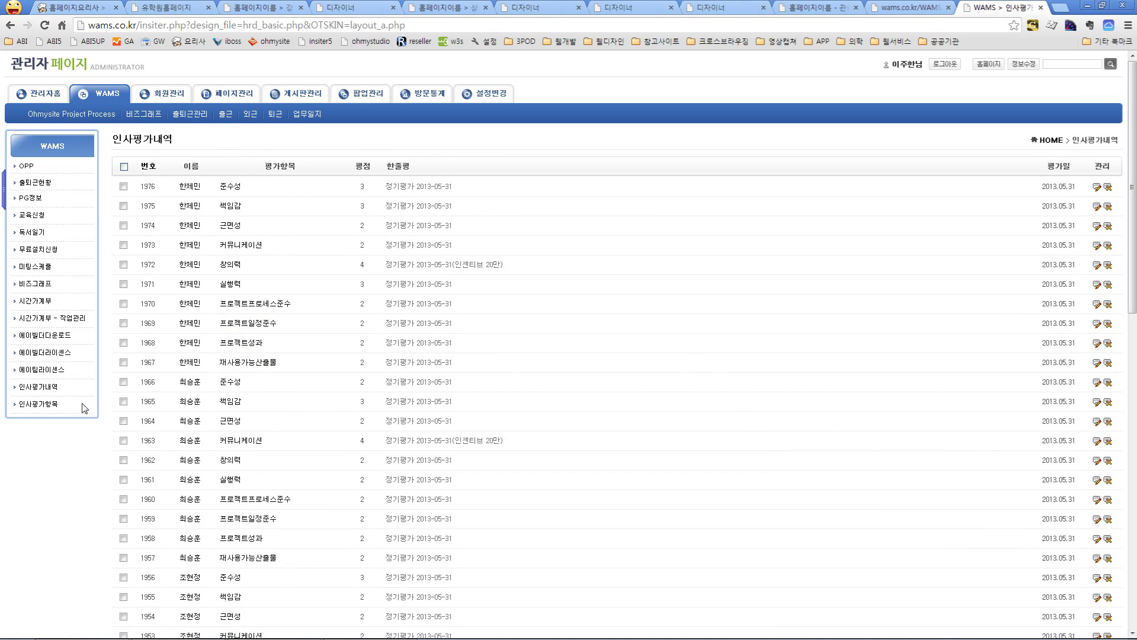
pyautogui.click(39, 386)
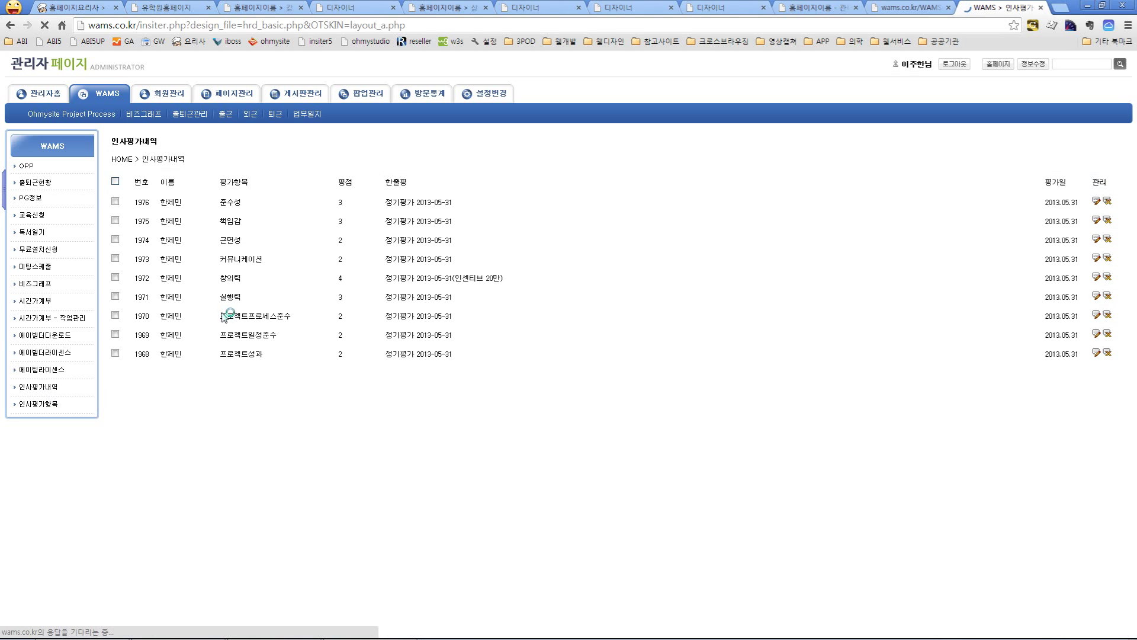
pyautogui.scroll(-7, 983, 261)
pyautogui.scroll(-5, 983, 261)
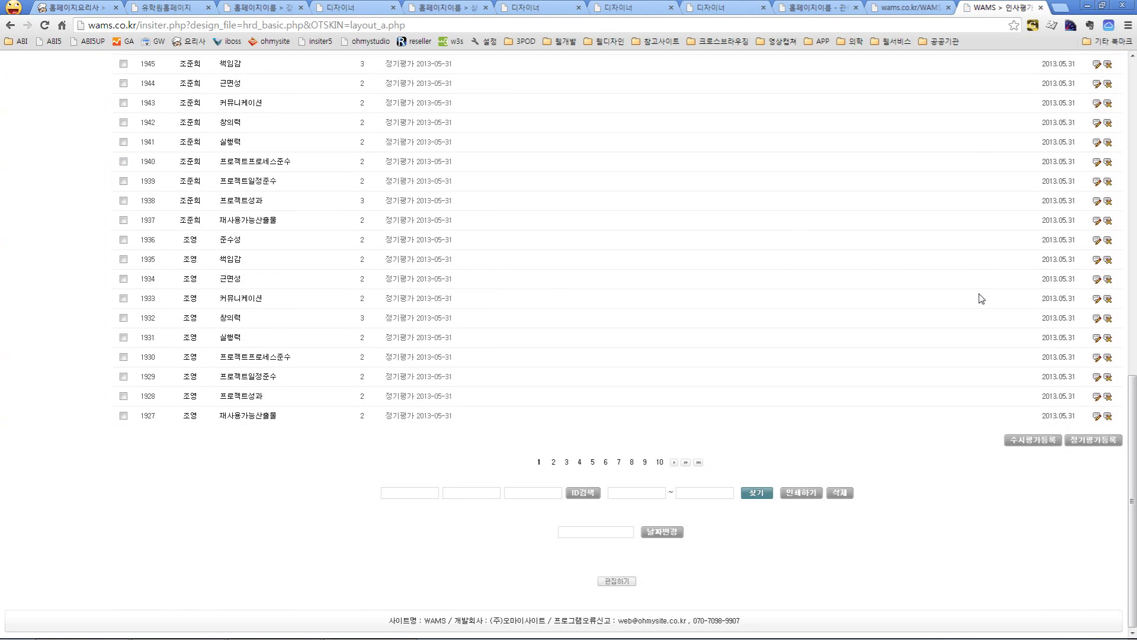
# Open the 수시평가등록 form from the evaluation list, look over its fields and close it without registering anything.
pyautogui.click(1046, 444)
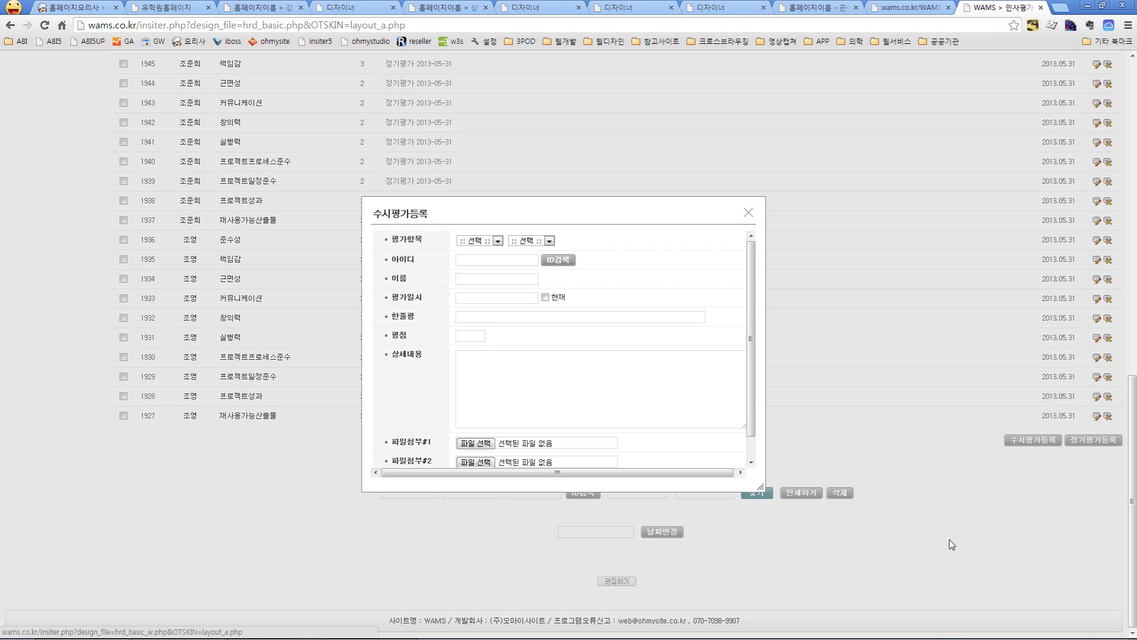
pyautogui.scroll(-1, 649, 256)
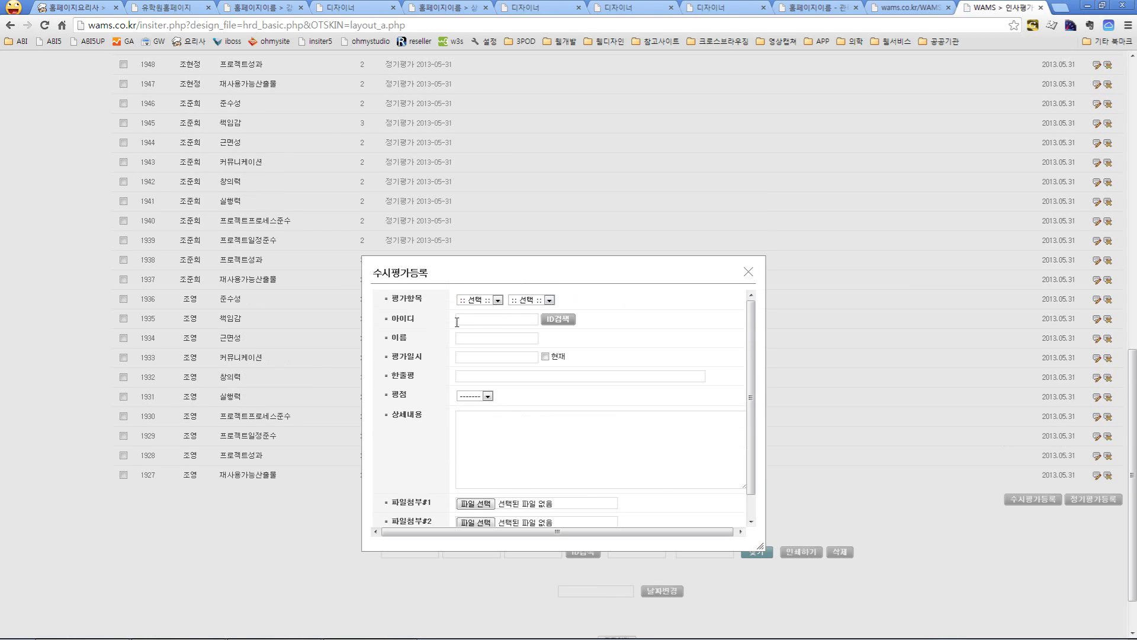
pyautogui.scroll(2, 558, 398)
pyautogui.click(746, 276)
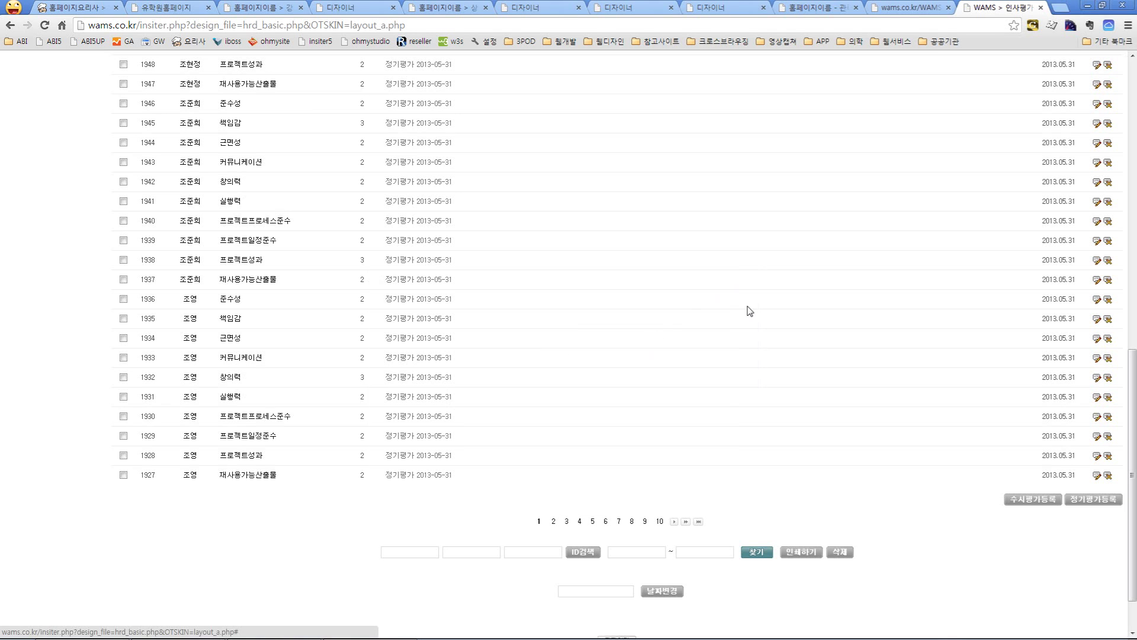
# Switch to the browser tab showing the 상담형게시판 of staff013.abuilder.kr and open that site's home page.
pyautogui.click(923, 8)
pyautogui.click(817, 7)
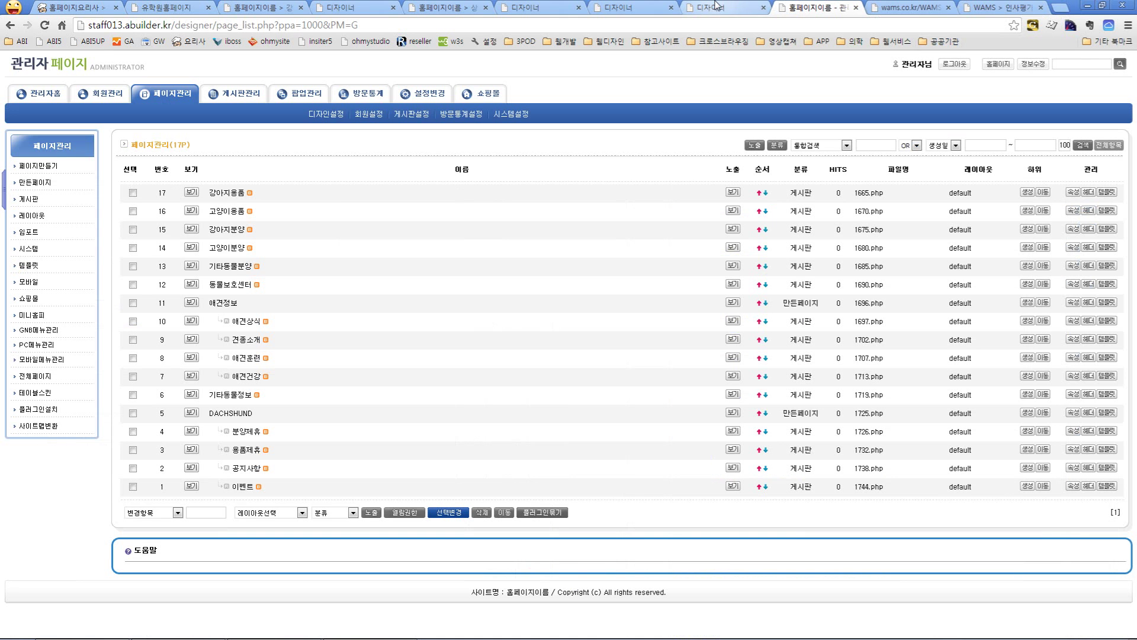
pyautogui.click(491, 7)
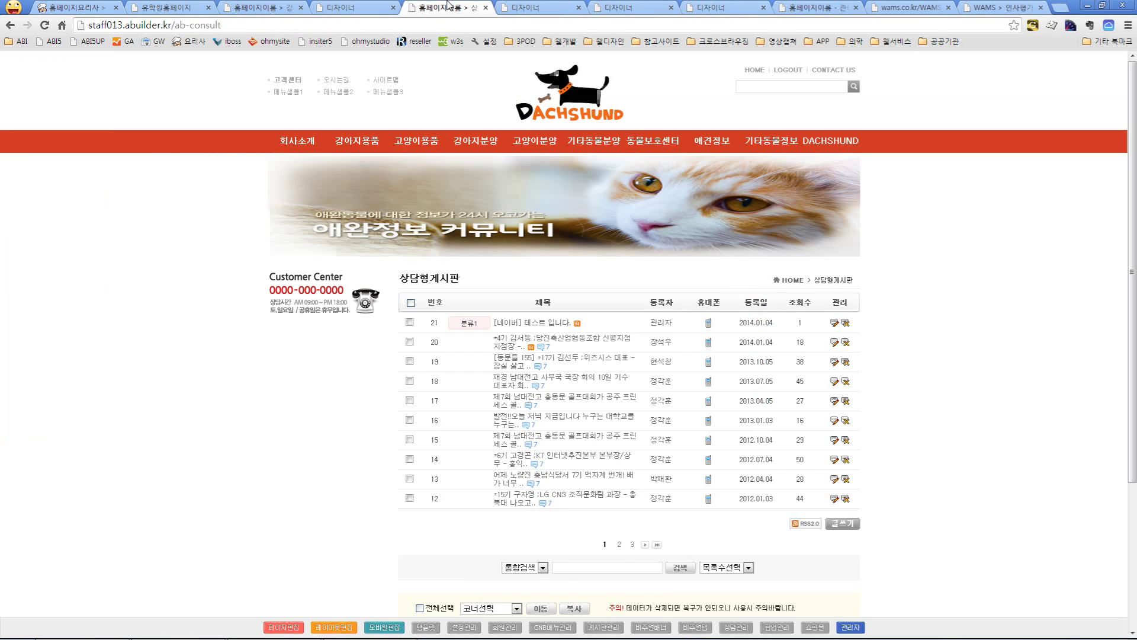
pyautogui.click(576, 96)
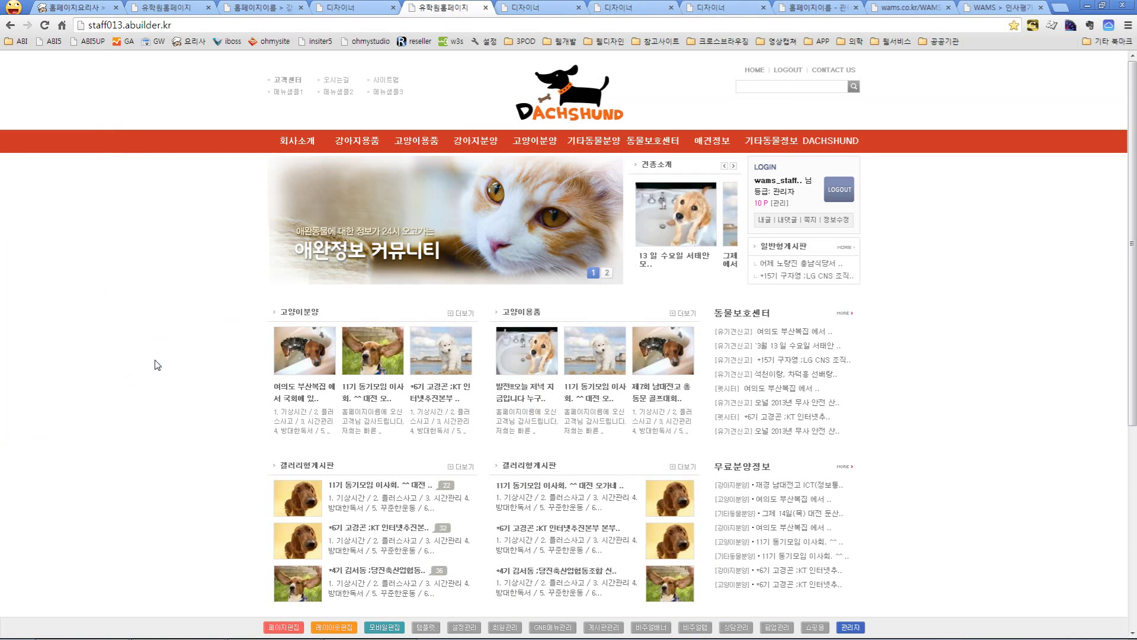